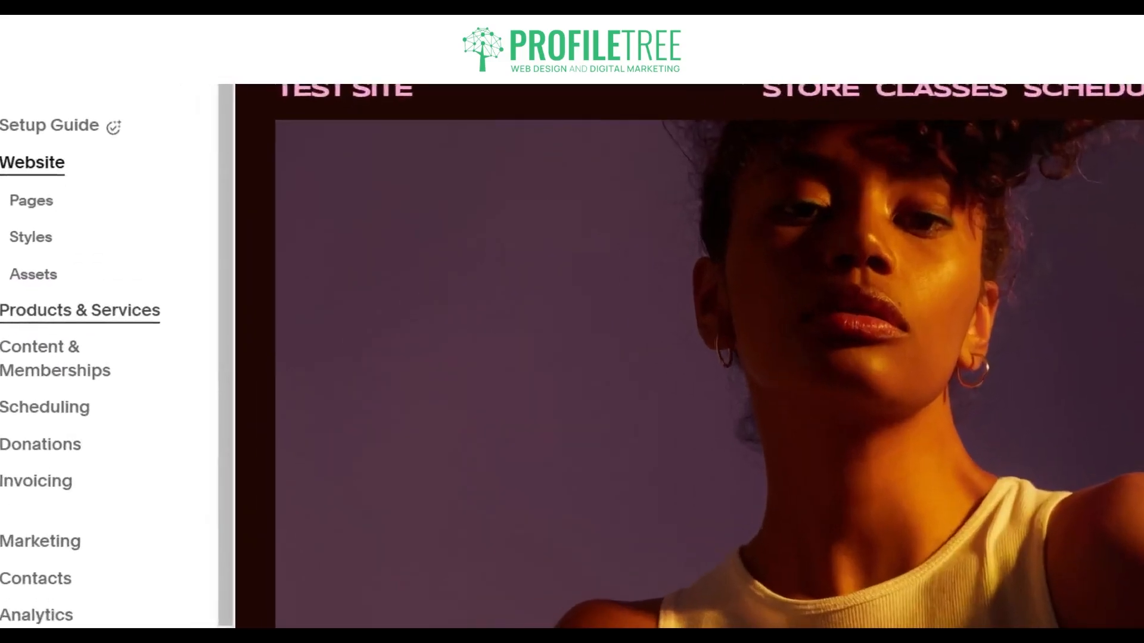
- Browse the product types in Products & Services and start creating a physical product
click(46, 321)
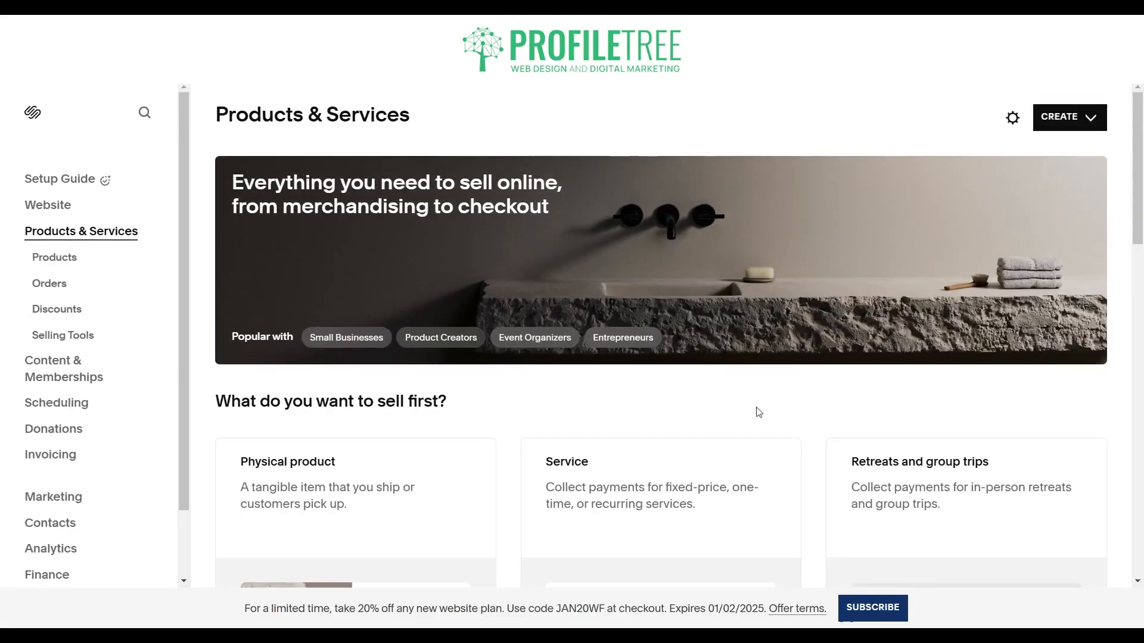
scroll(758, 413, down, 2)
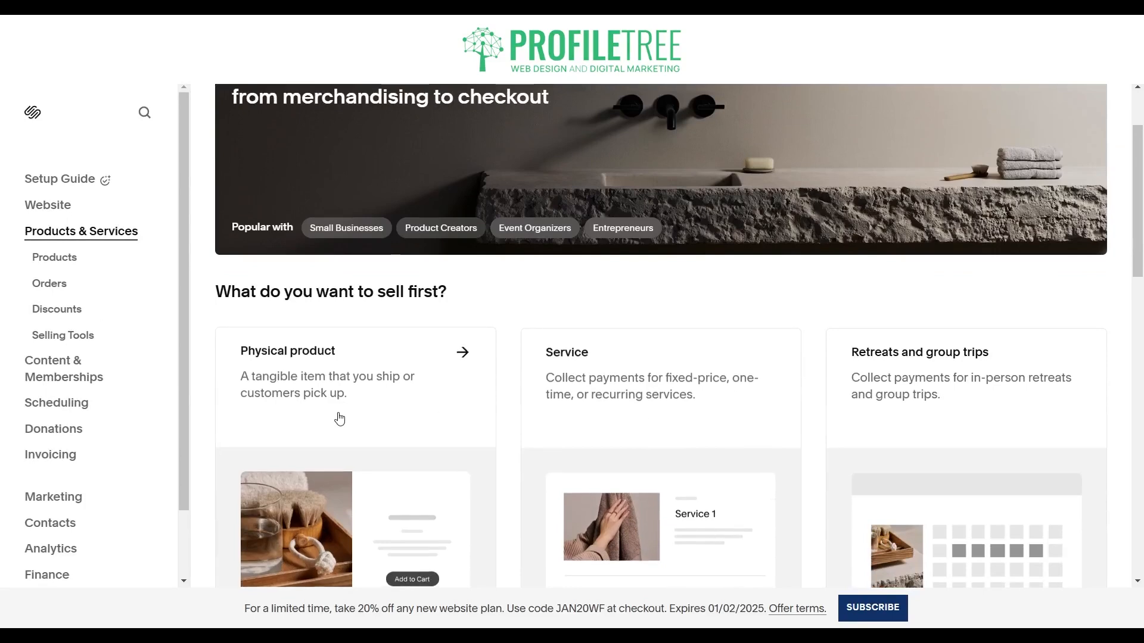
scroll(651, 406, down, 2)
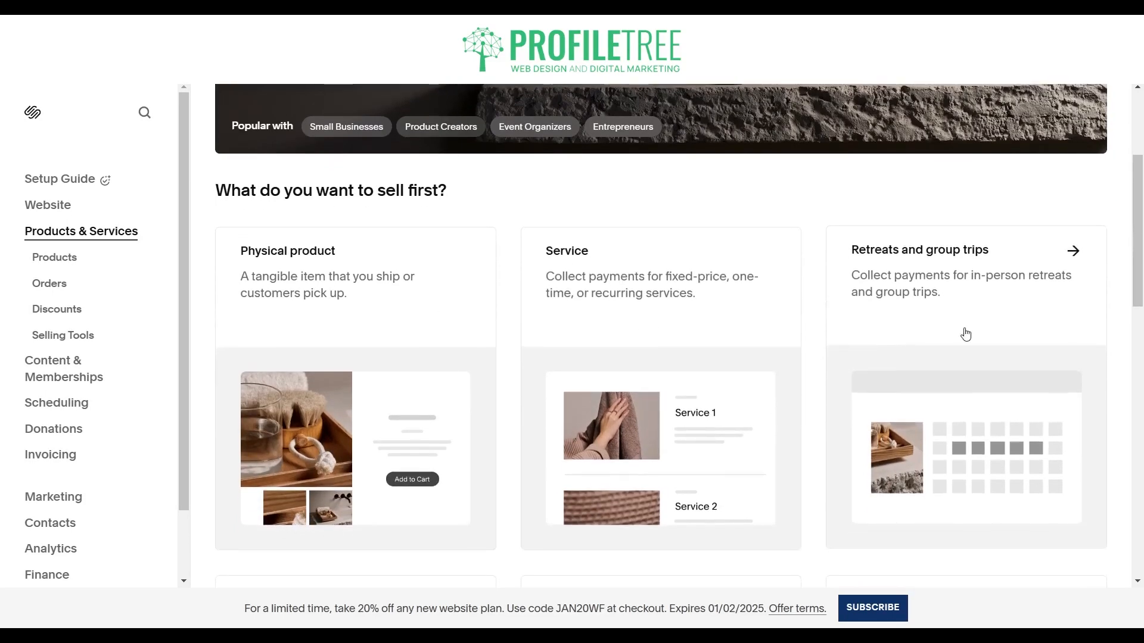
scroll(858, 401, down, 5)
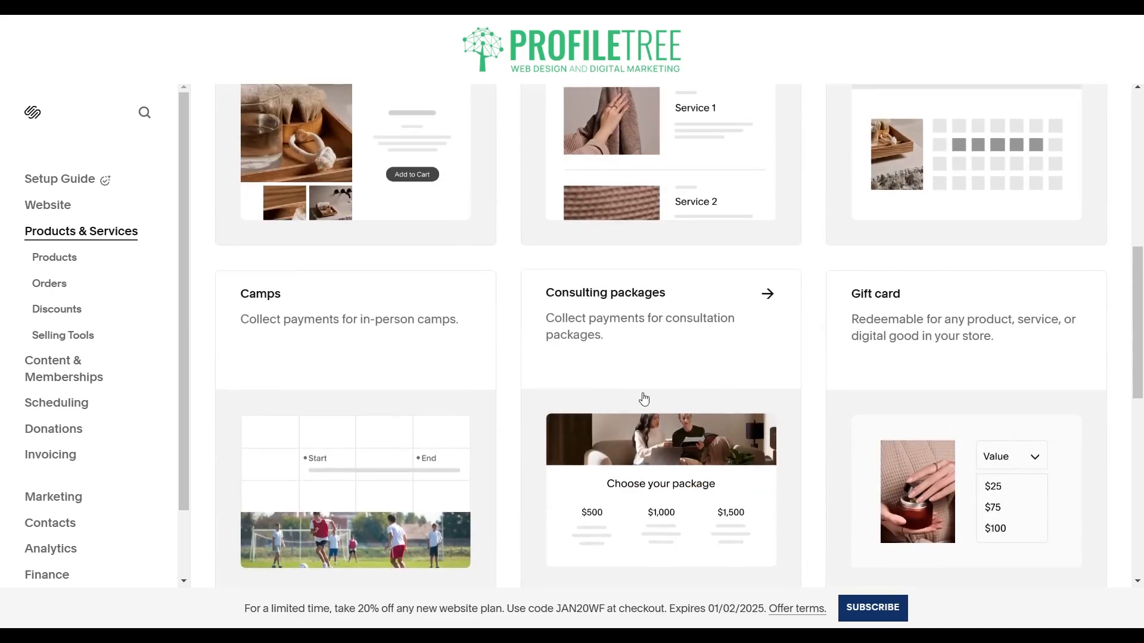
scroll(947, 414, down, 4)
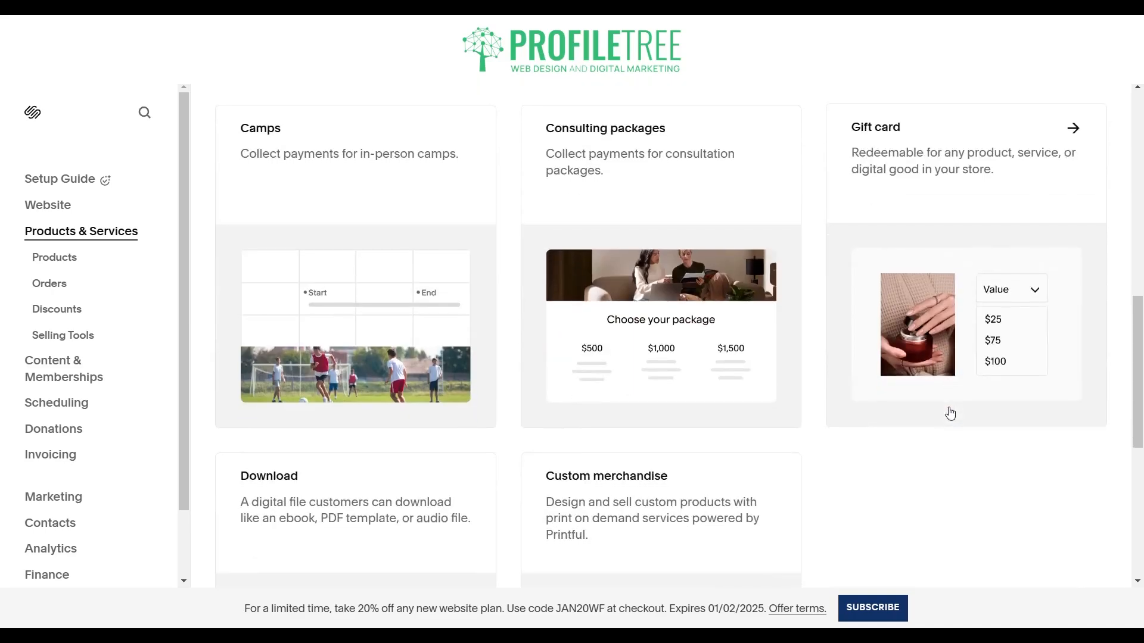
scroll(952, 412, down, 1)
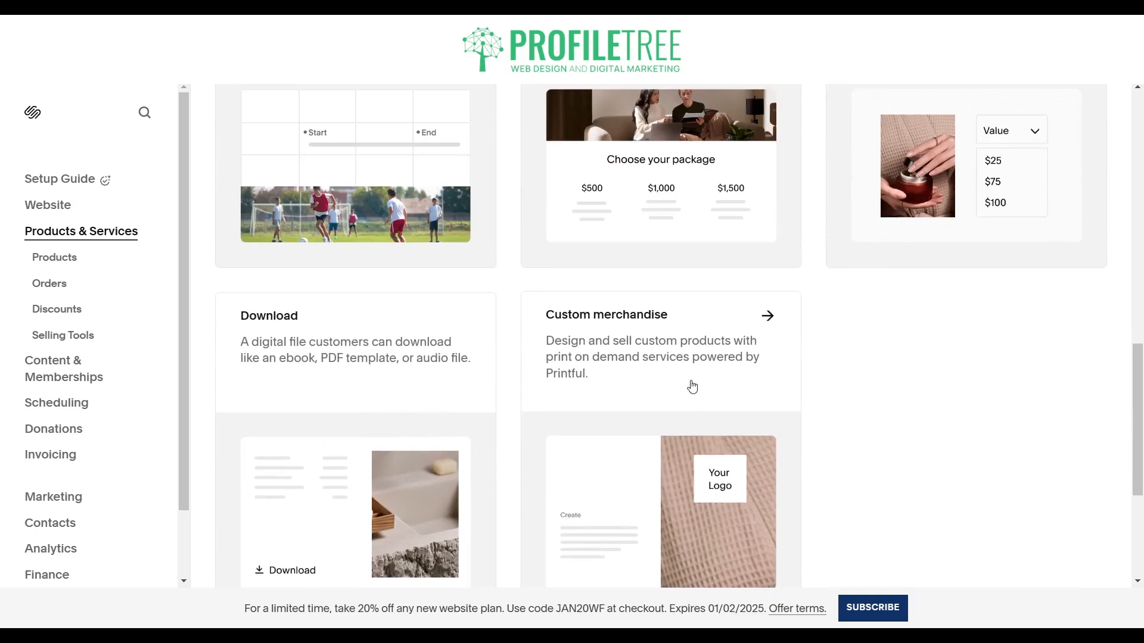
scroll(507, 347, up, 8)
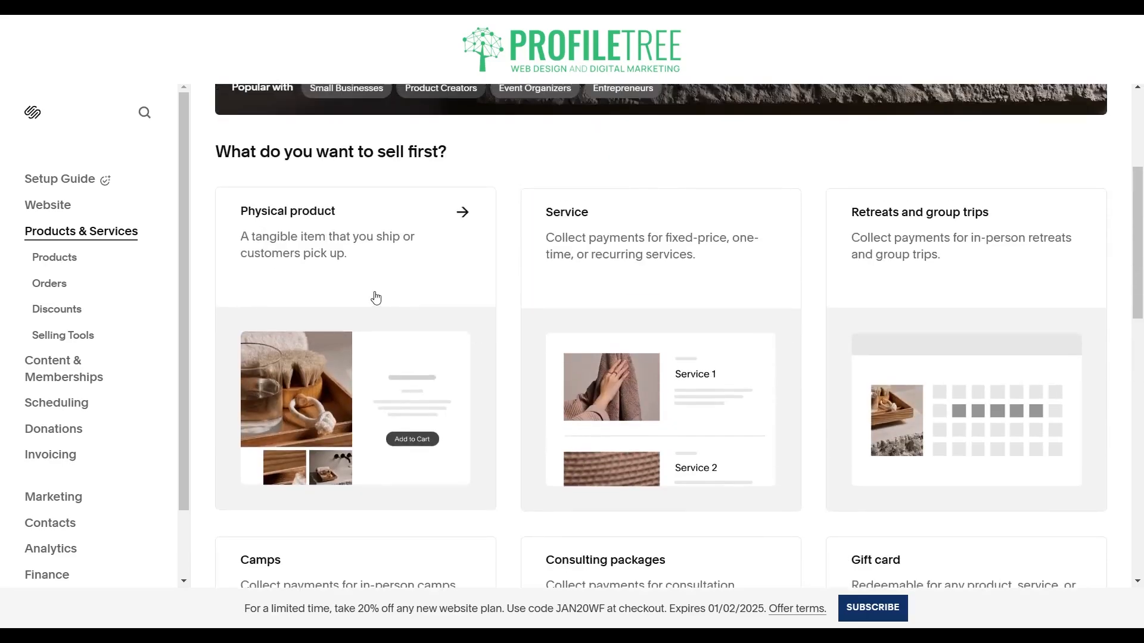
click(375, 298)
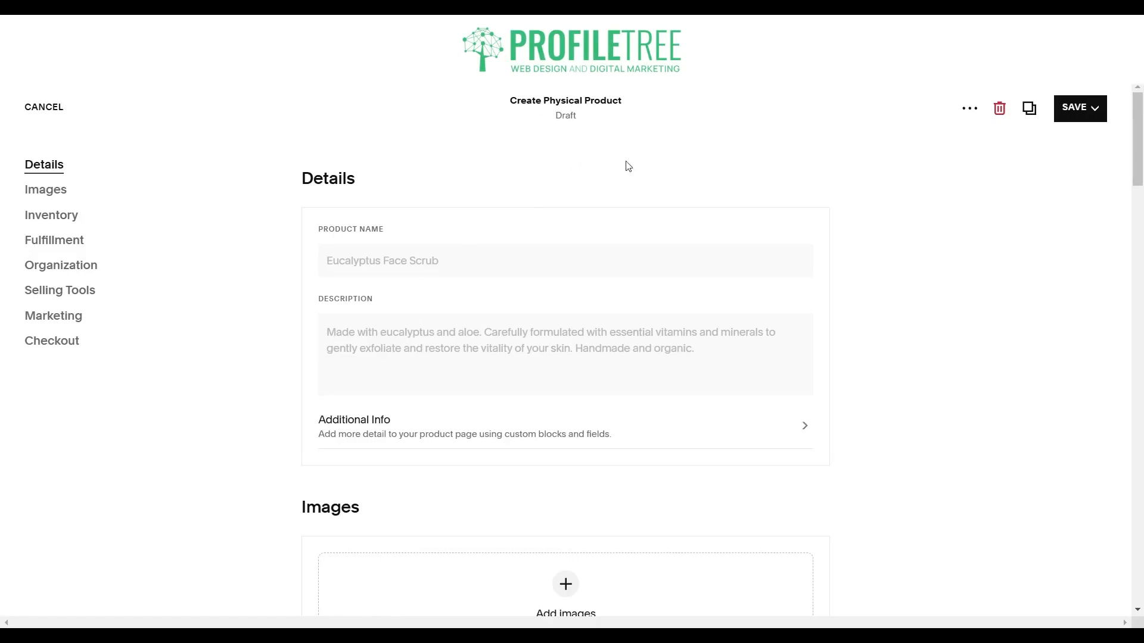
- Name the product "Test product" and give it the description "Test Description"
click(417, 267)
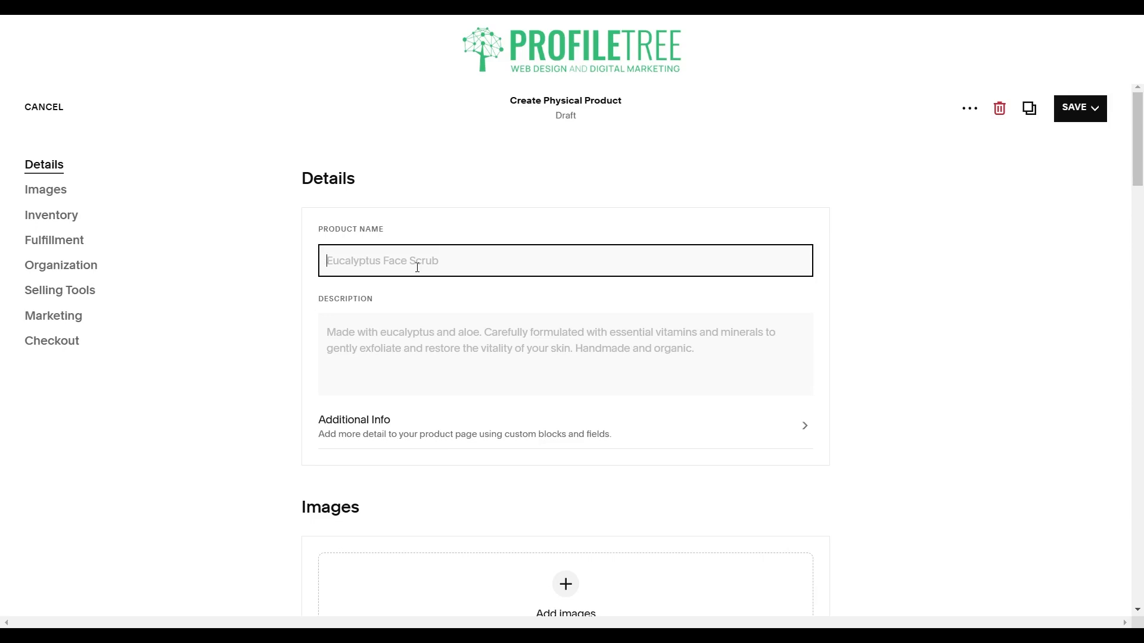
text(Test product)
click(382, 349)
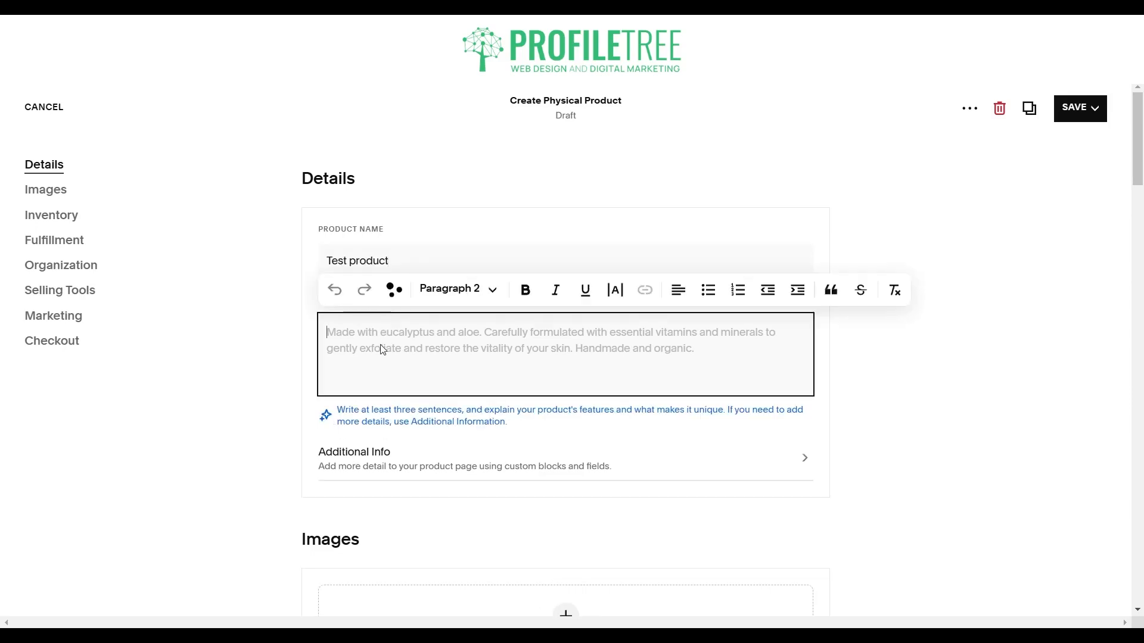
text(Test )
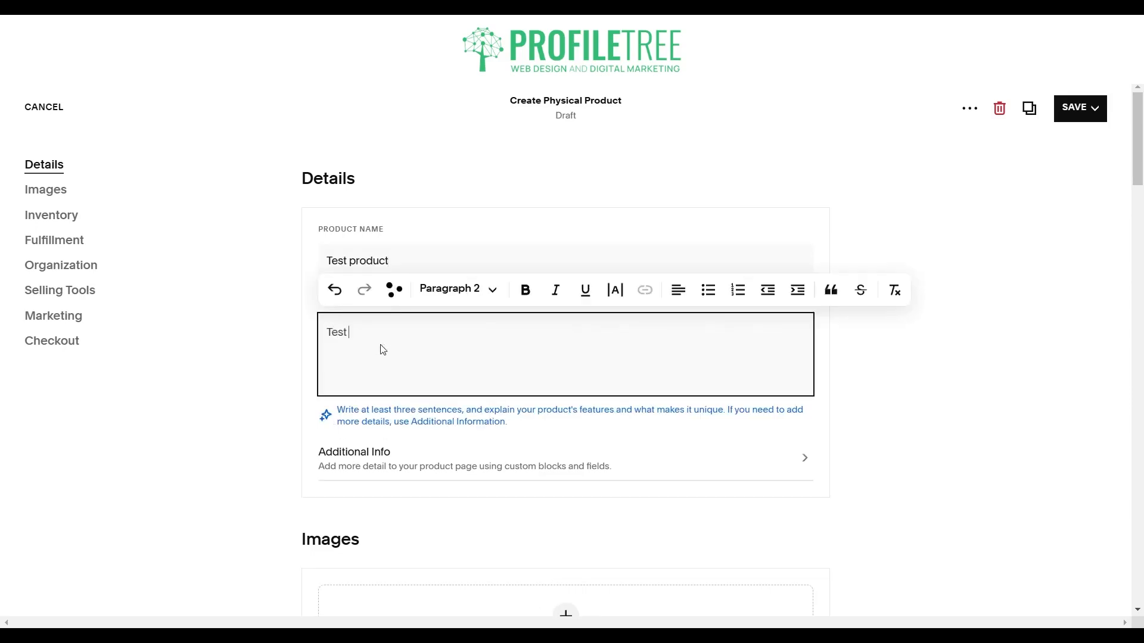
text(Description)
click(231, 371)
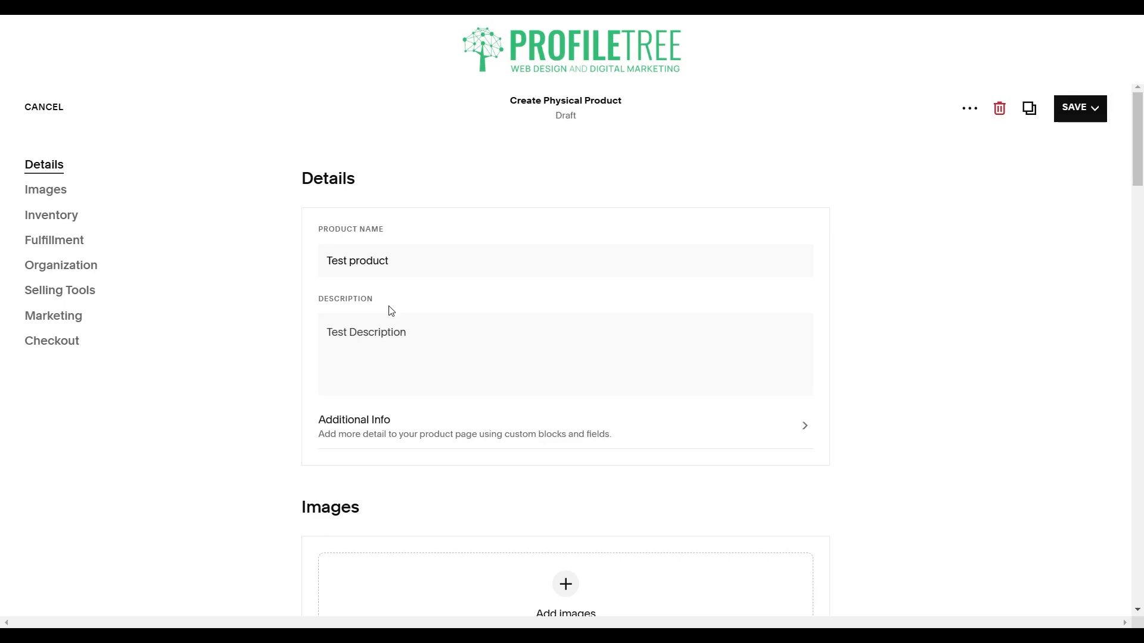
click(417, 438)
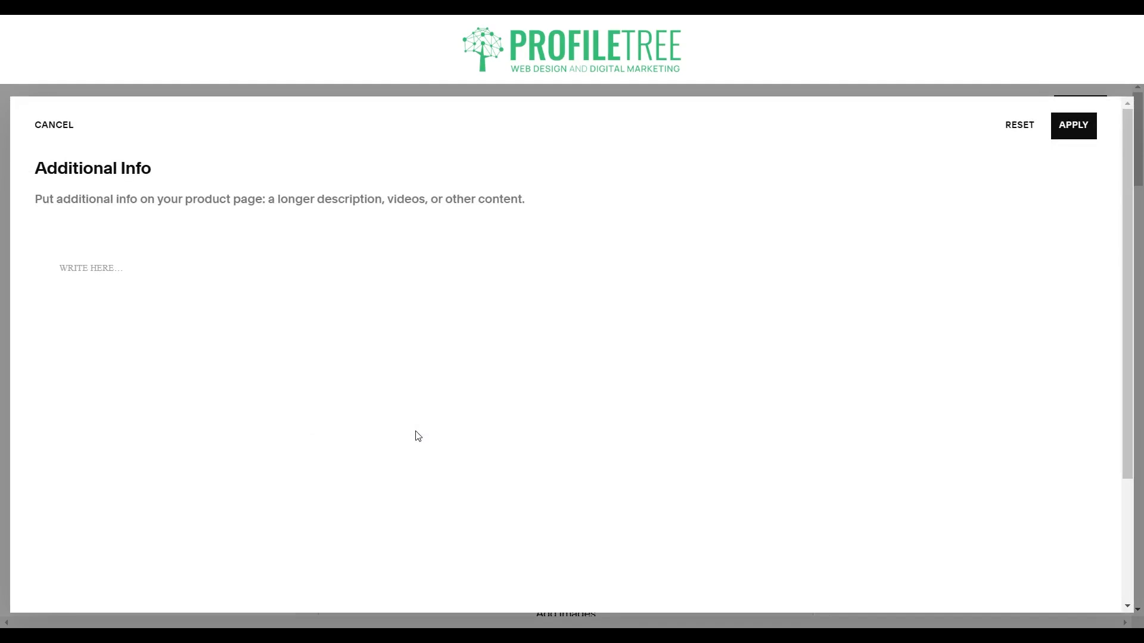
click(115, 267)
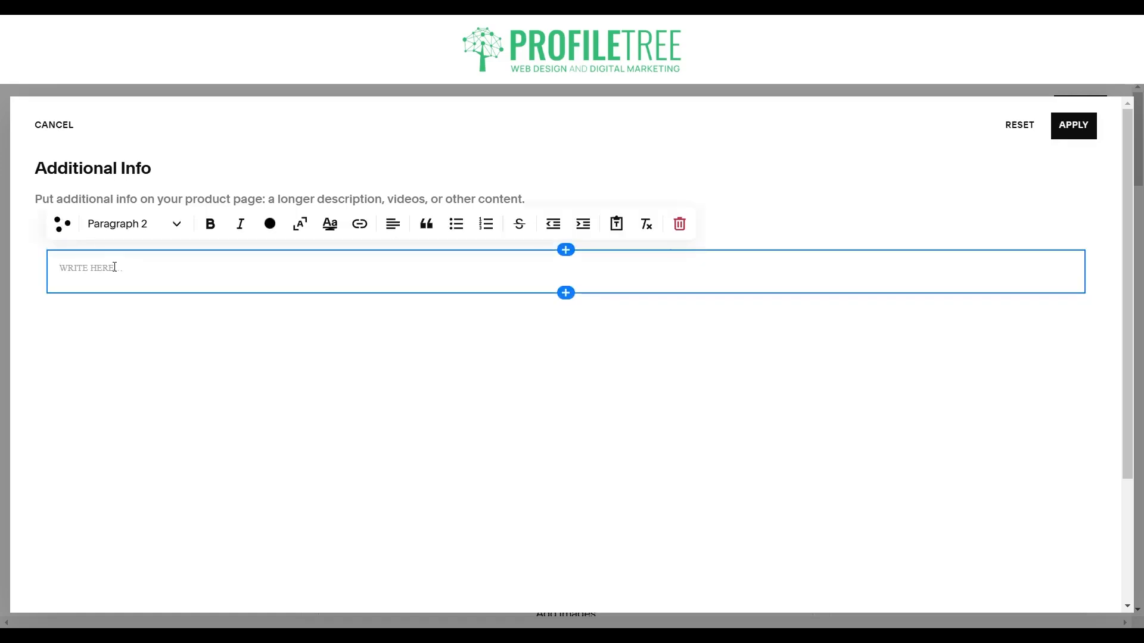
click(63, 122)
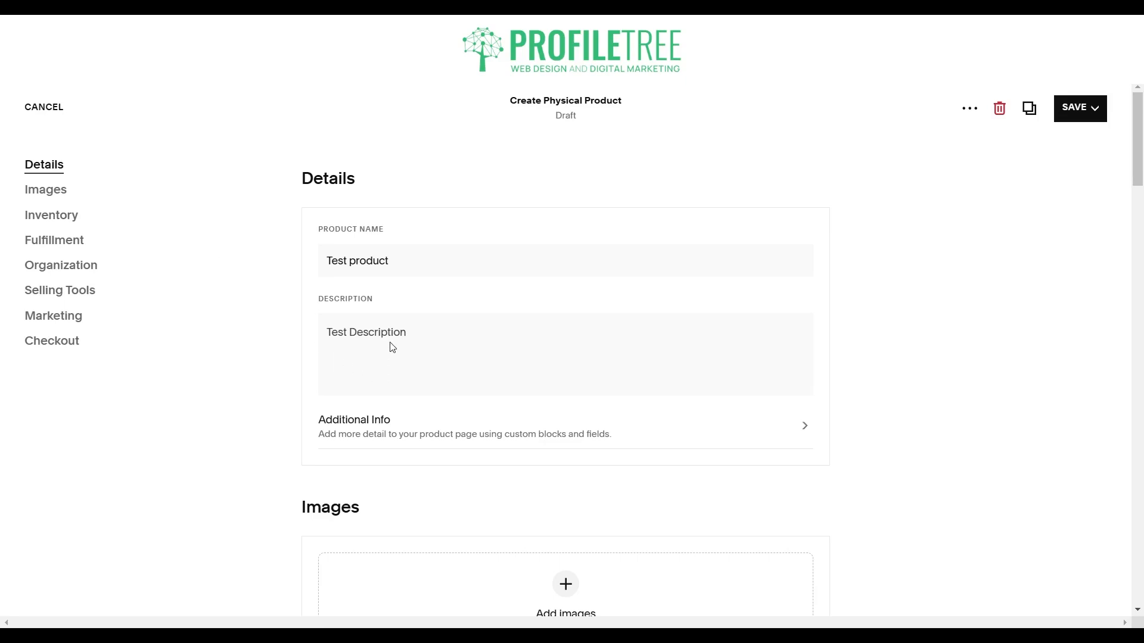
- Add an Embed block below the text block in the product's Additional Info
click(428, 445)
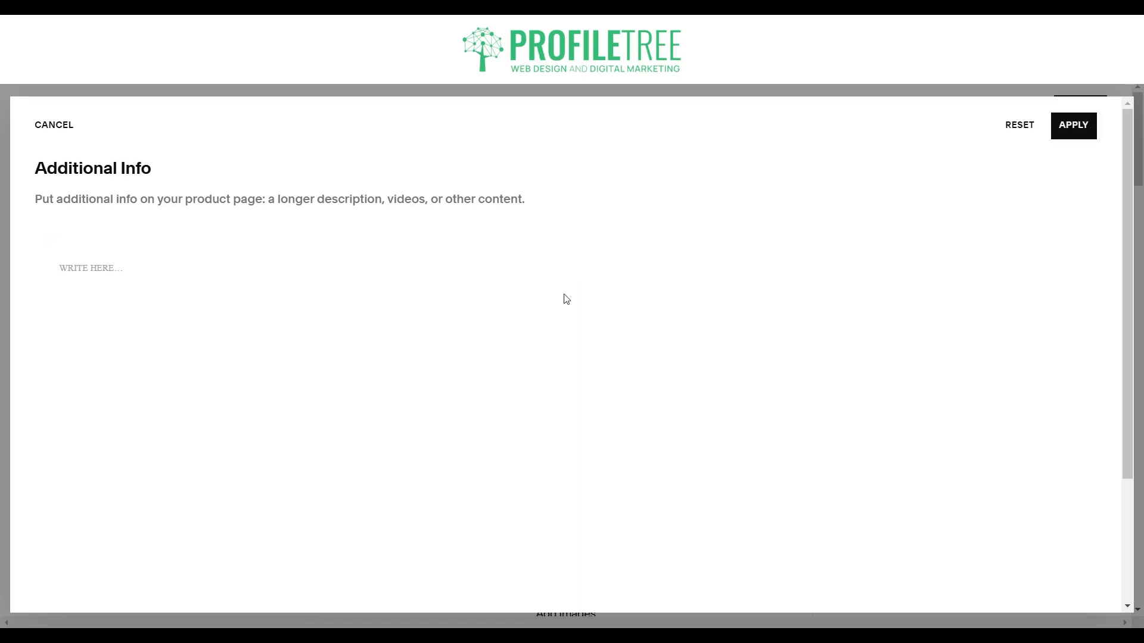
mouse_move(566, 298)
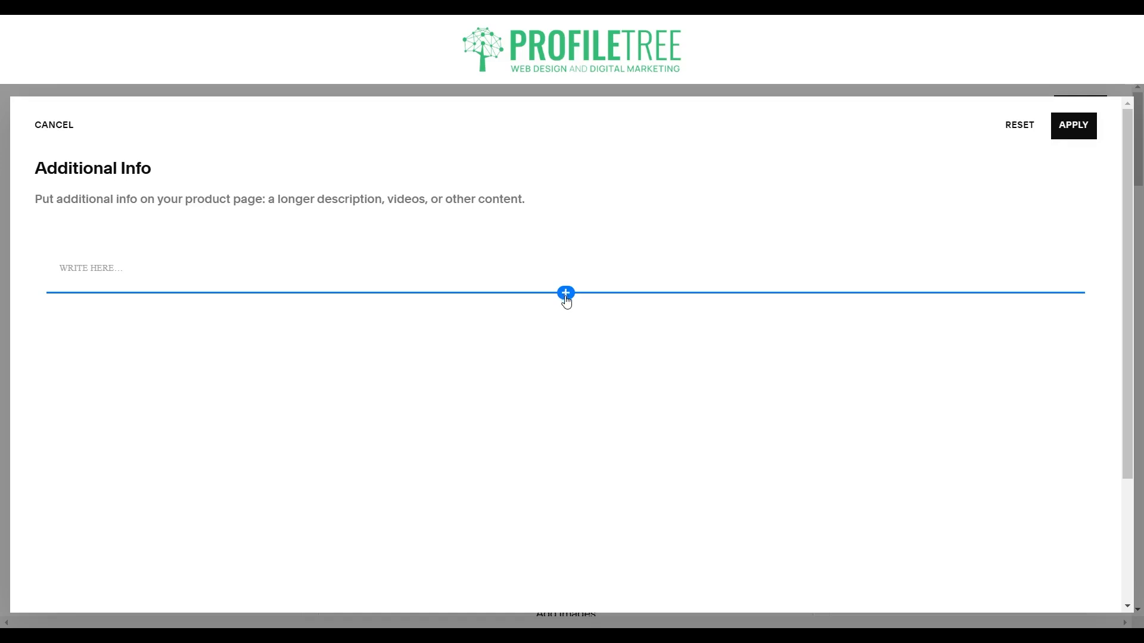
click(566, 293)
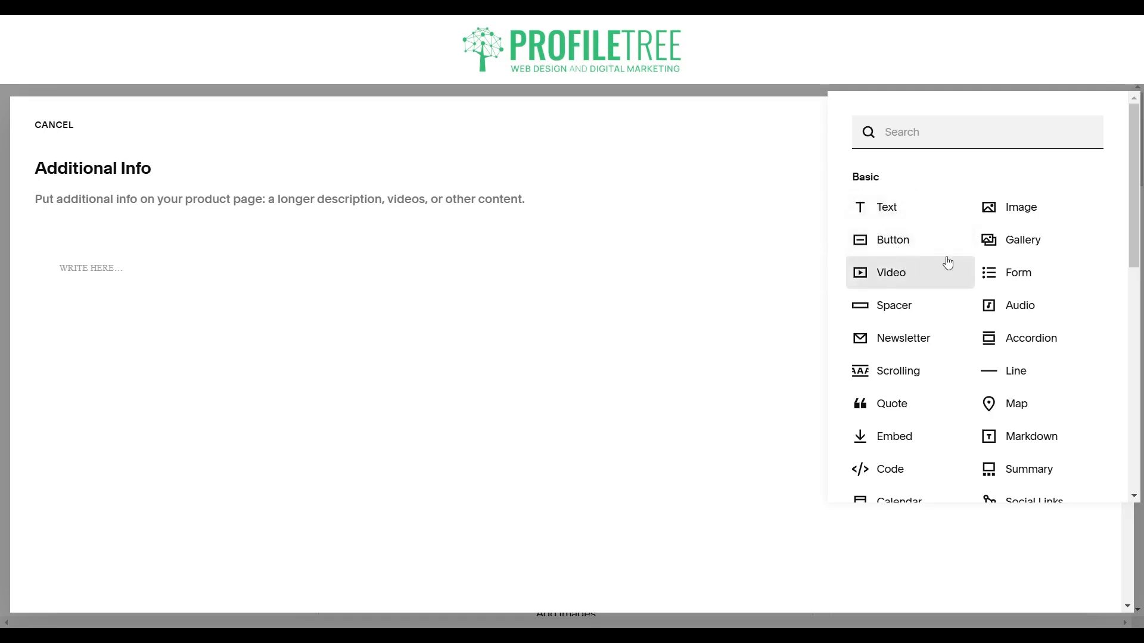
scroll(996, 246, down, 1)
scroll(995, 246, down, 3)
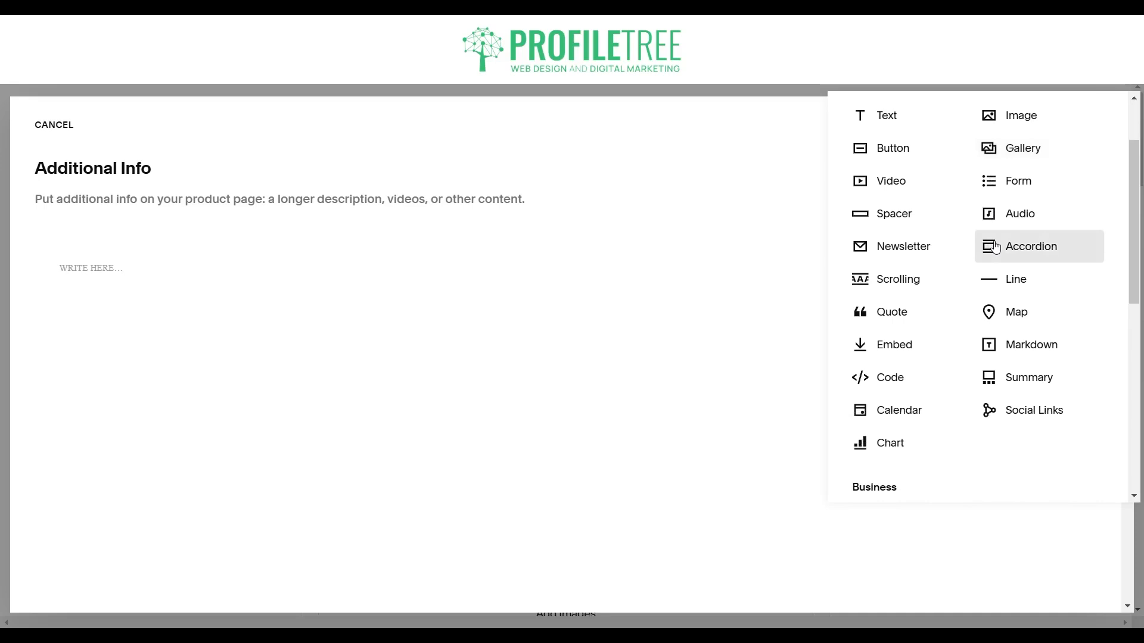
scroll(995, 247, down, 3)
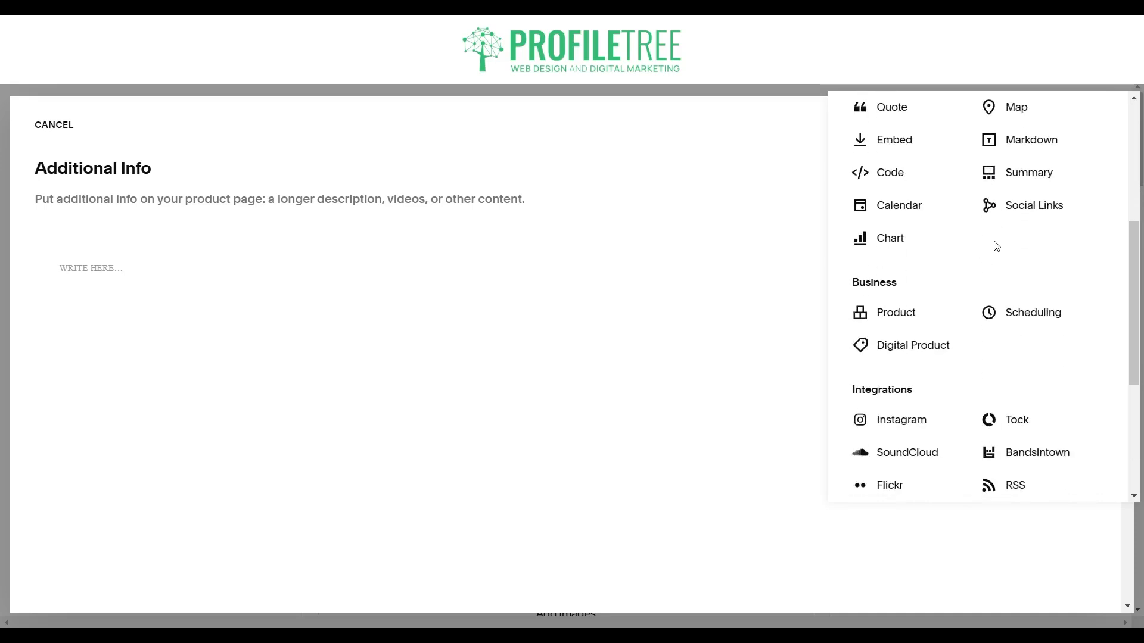
scroll(995, 246, up, 4)
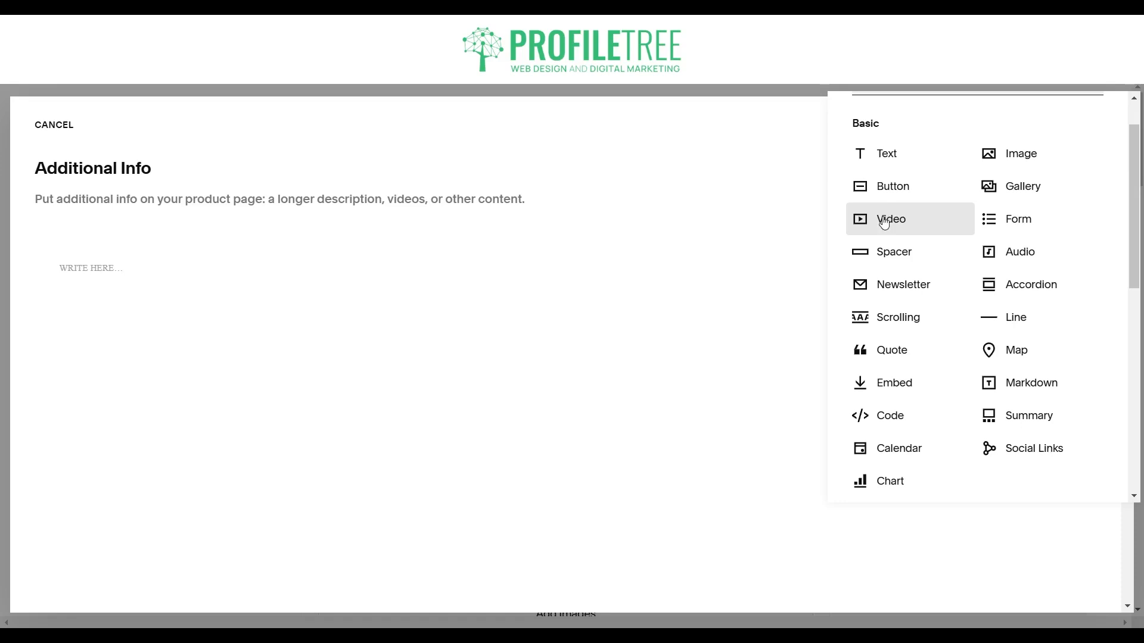
click(901, 385)
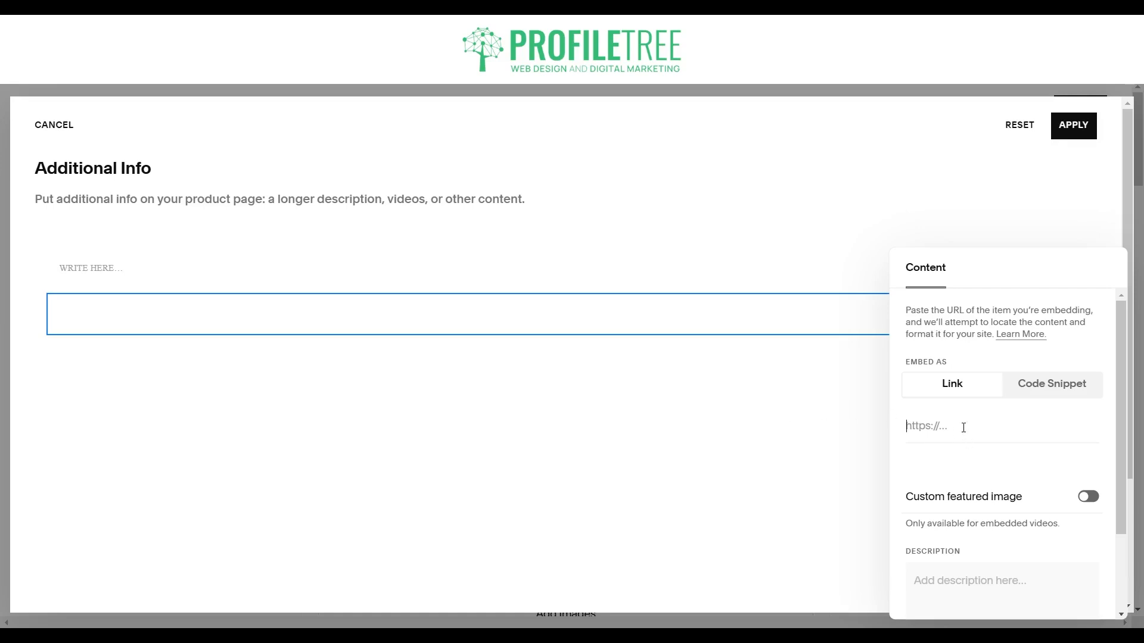
- Review the Embed block's code snippet, link and description options, keep it embedded as a link, and apply the additional info
click(1052, 381)
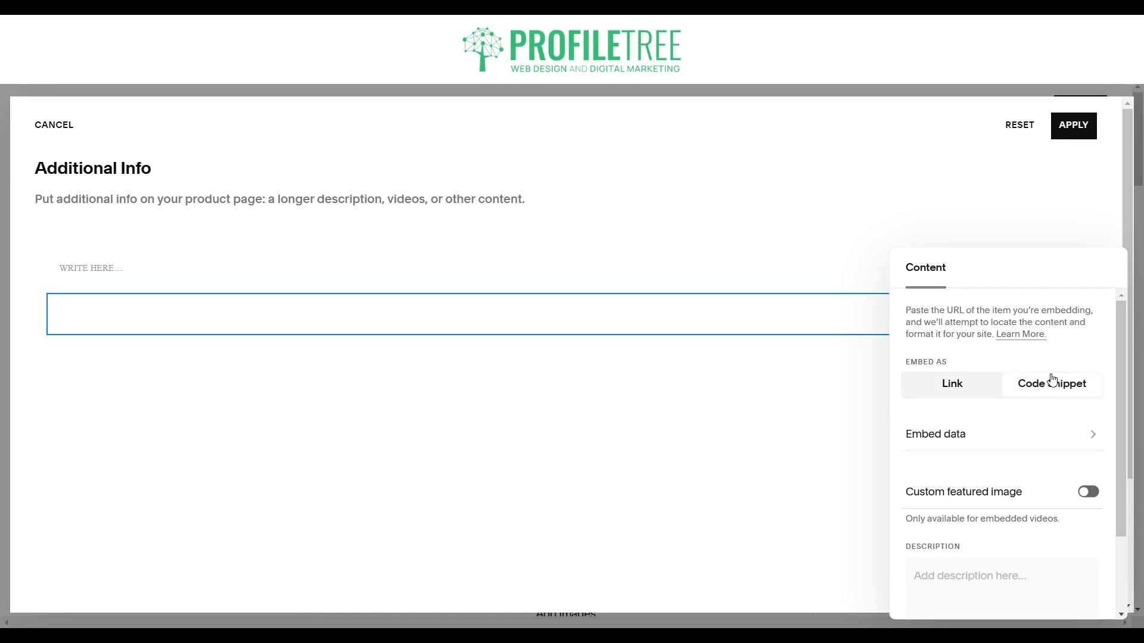
click(972, 390)
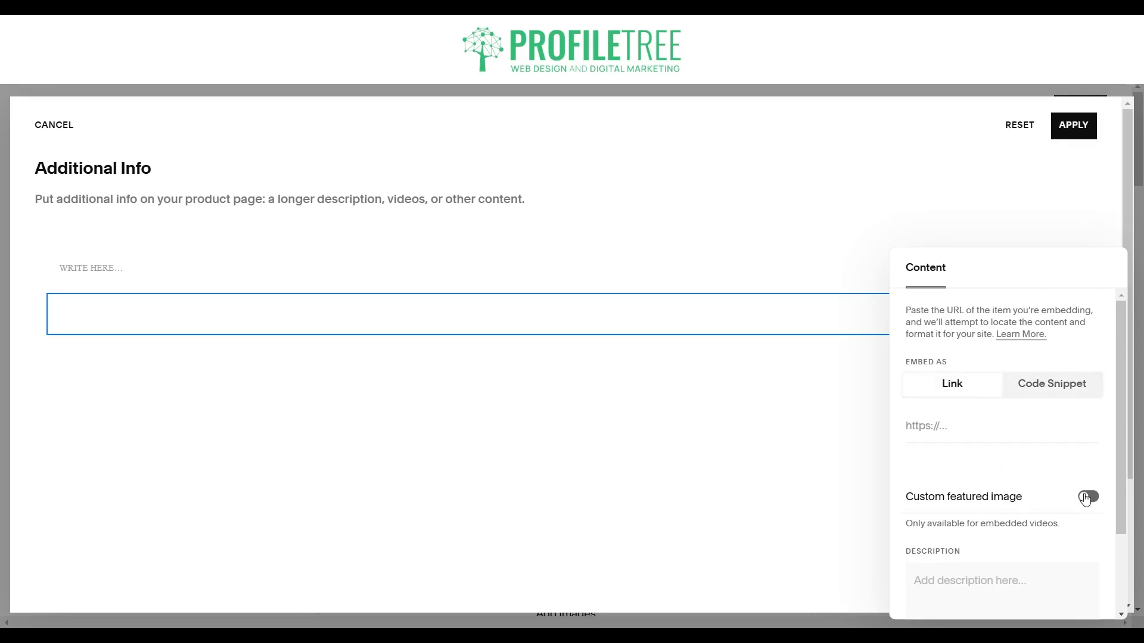
scroll(927, 554, down, 2)
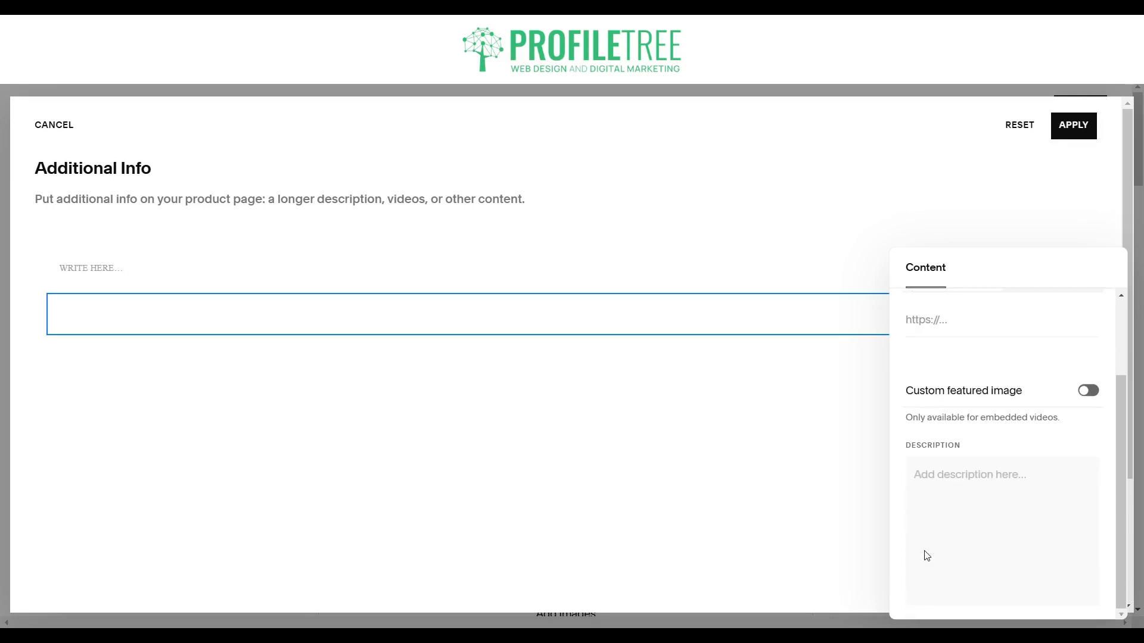
click(956, 479)
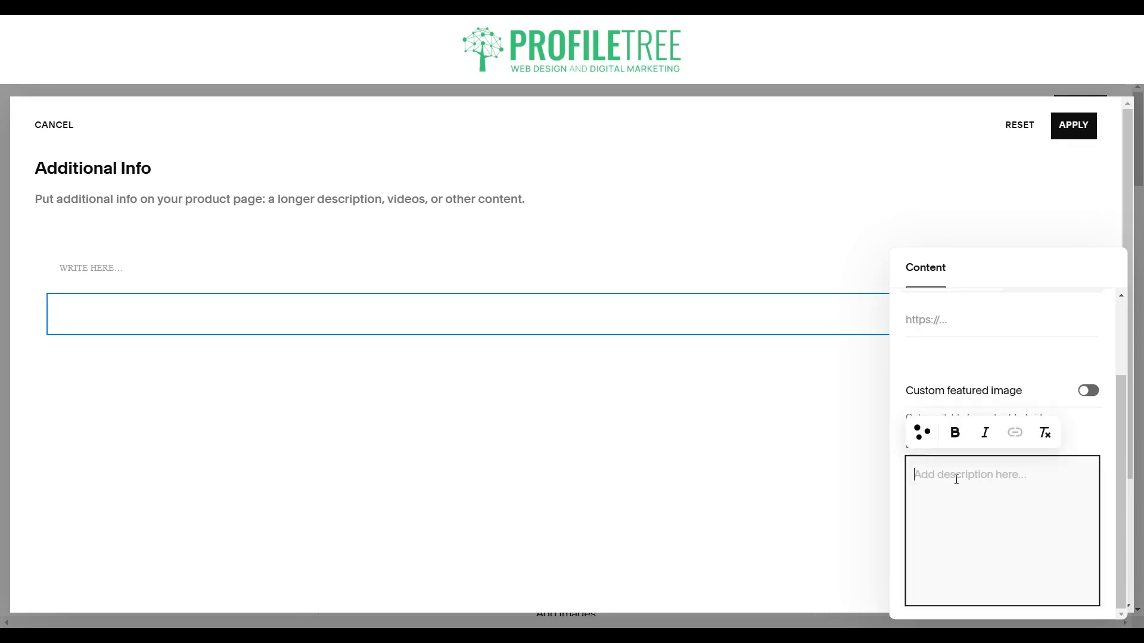
click(1021, 227)
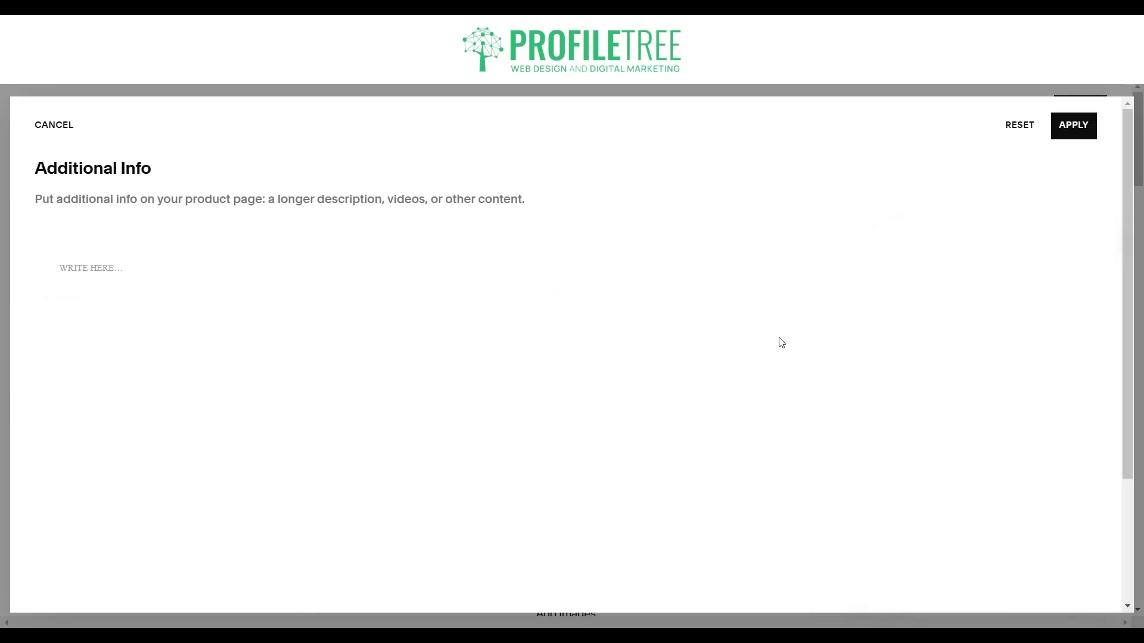
click(1075, 137)
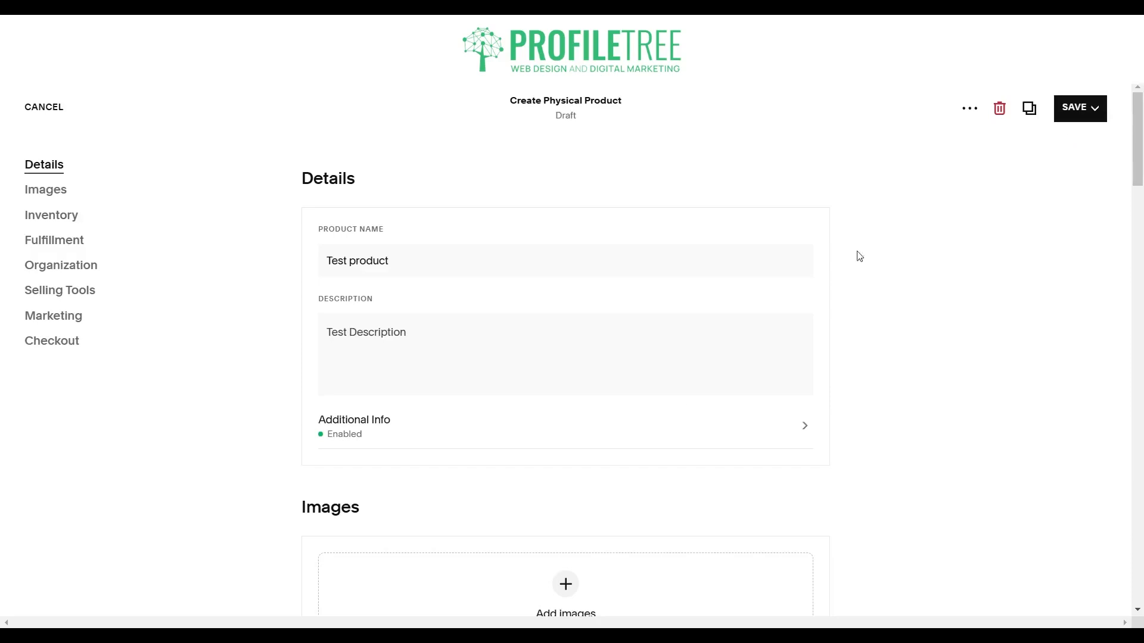
- Set the product's price to £79.99 in the inventory section
scroll(677, 402, down, 3)
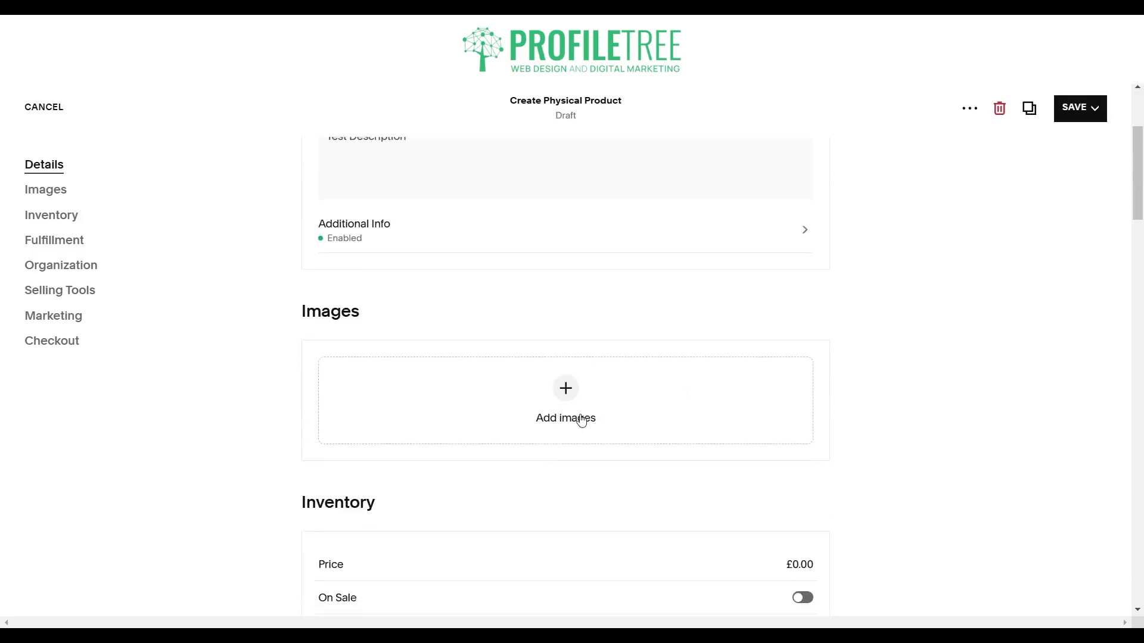
scroll(582, 421, up, 1)
scroll(582, 417, down, 4)
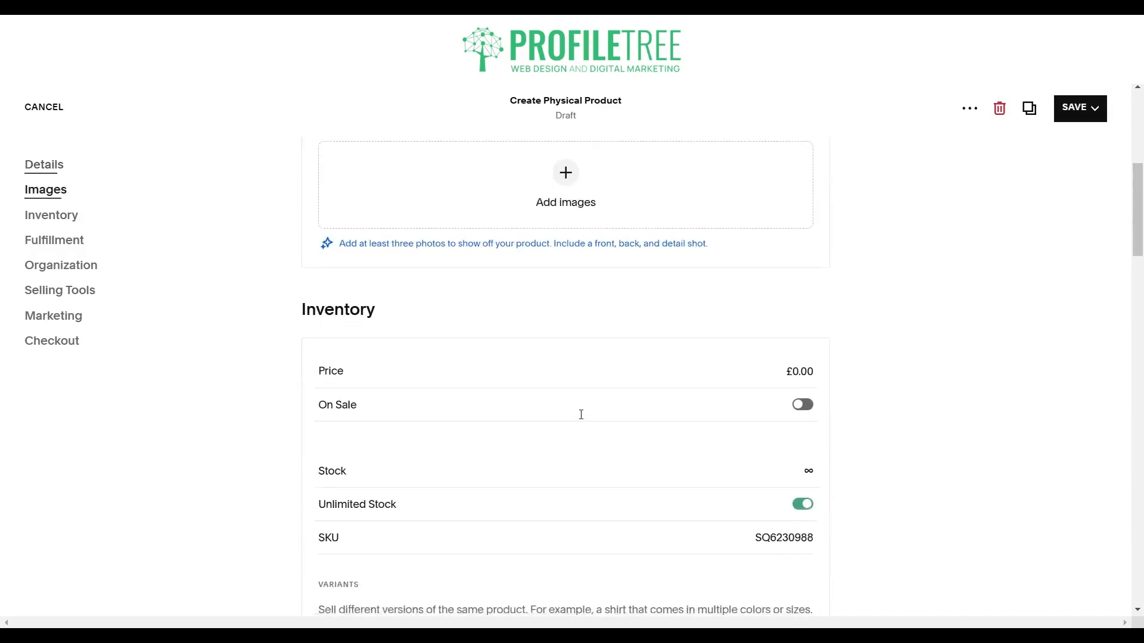
scroll(581, 414, down, 3)
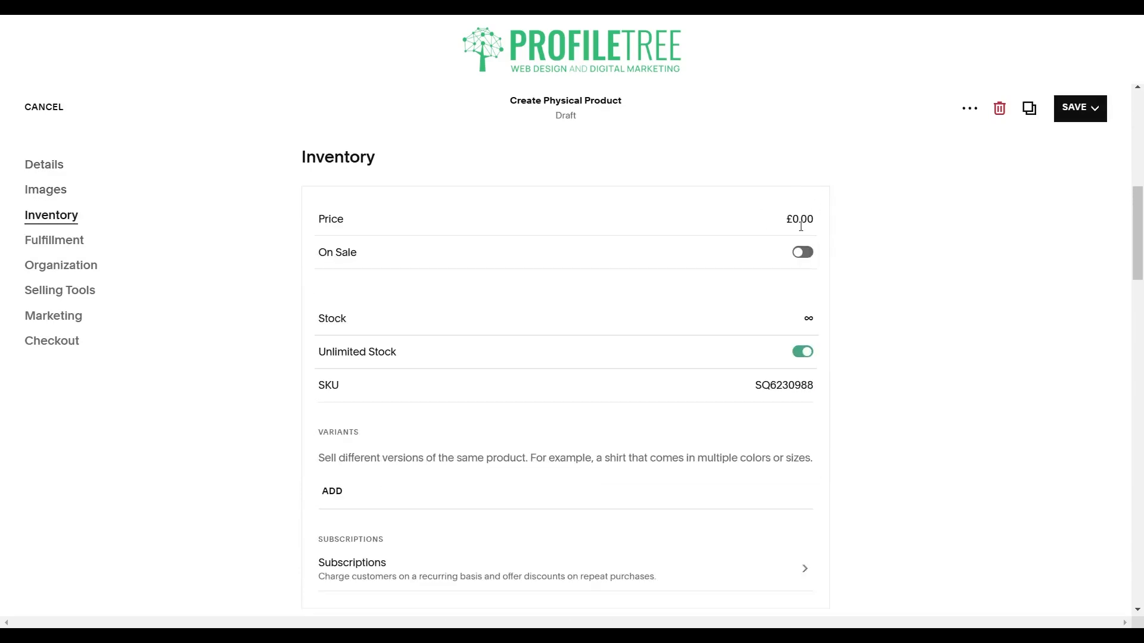
click(800, 220)
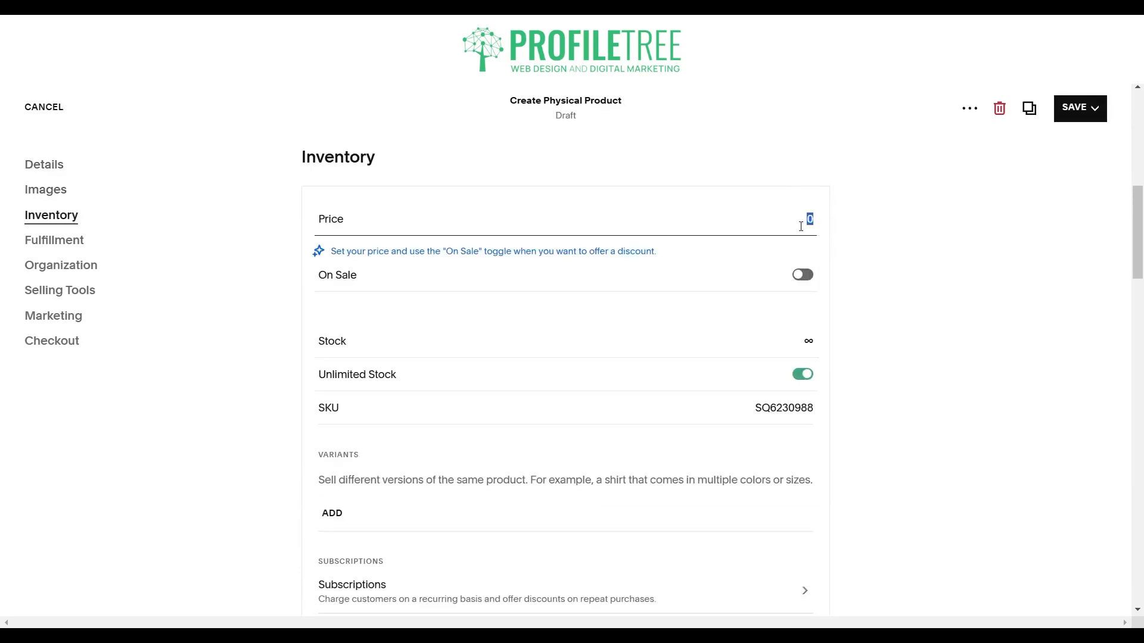
text(79.99)
click(877, 227)
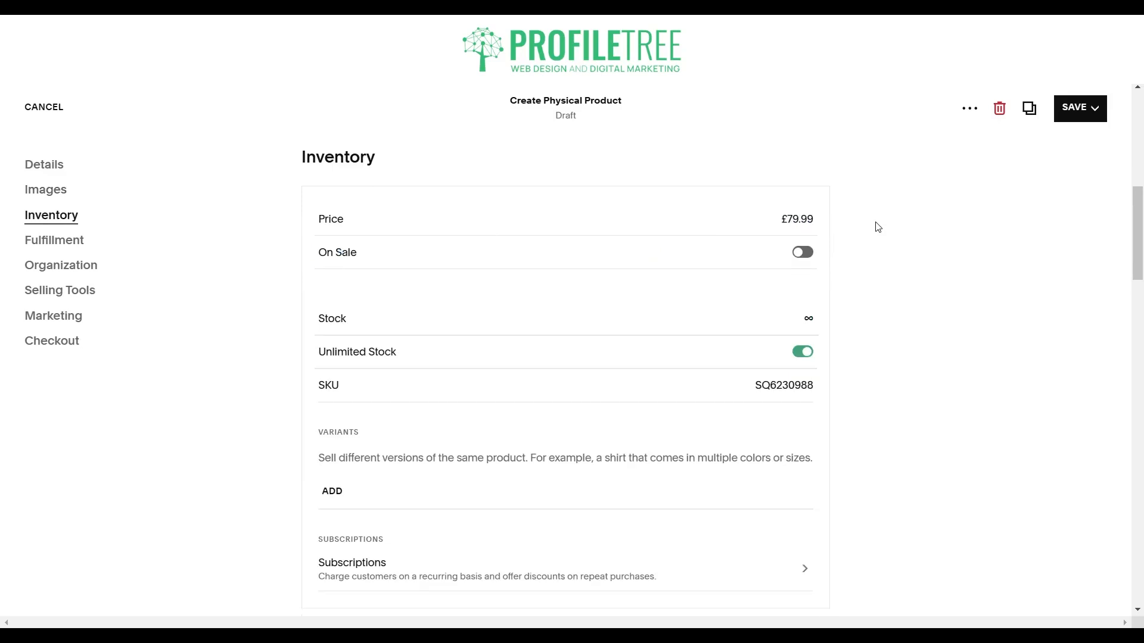
- Put the product on sale with a sale price of £59.99
click(801, 253)
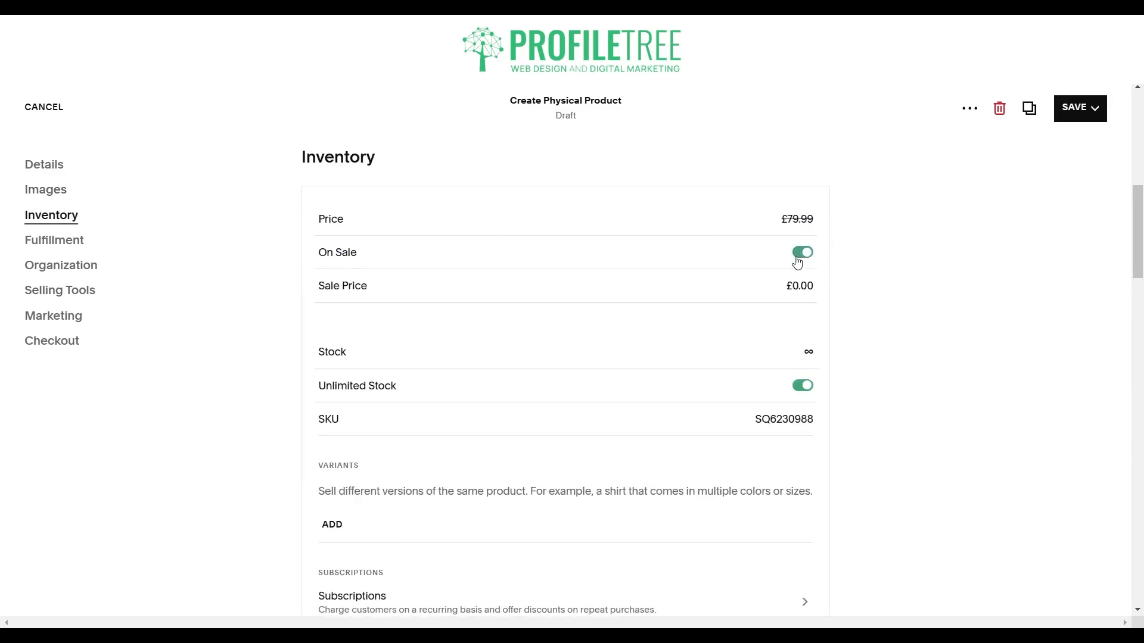
click(796, 287)
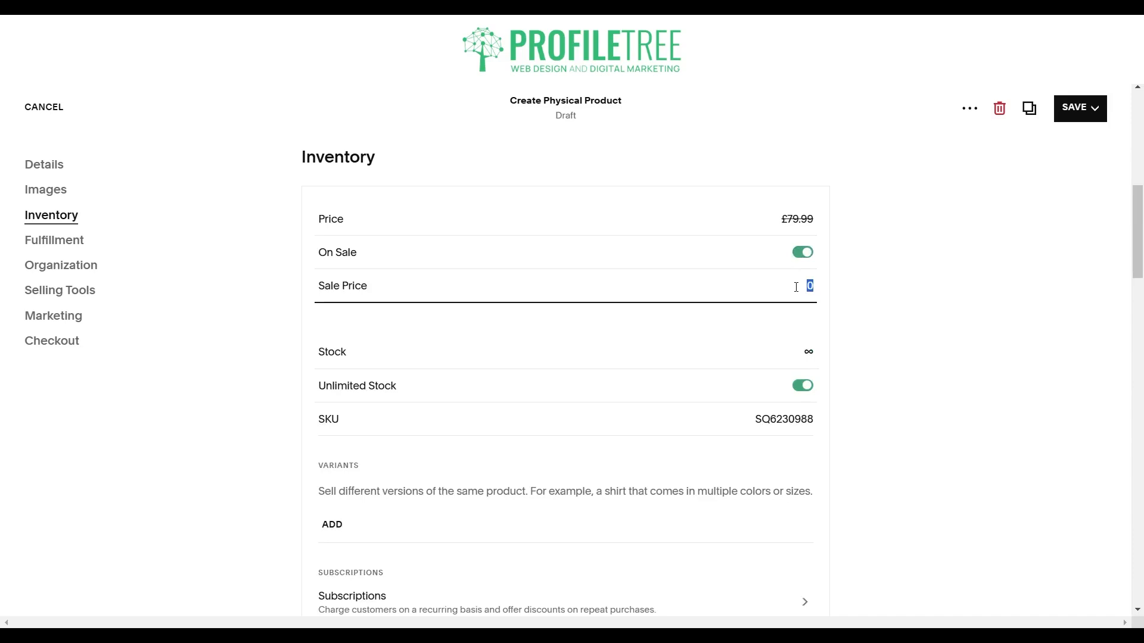
text(59.99)
click(887, 307)
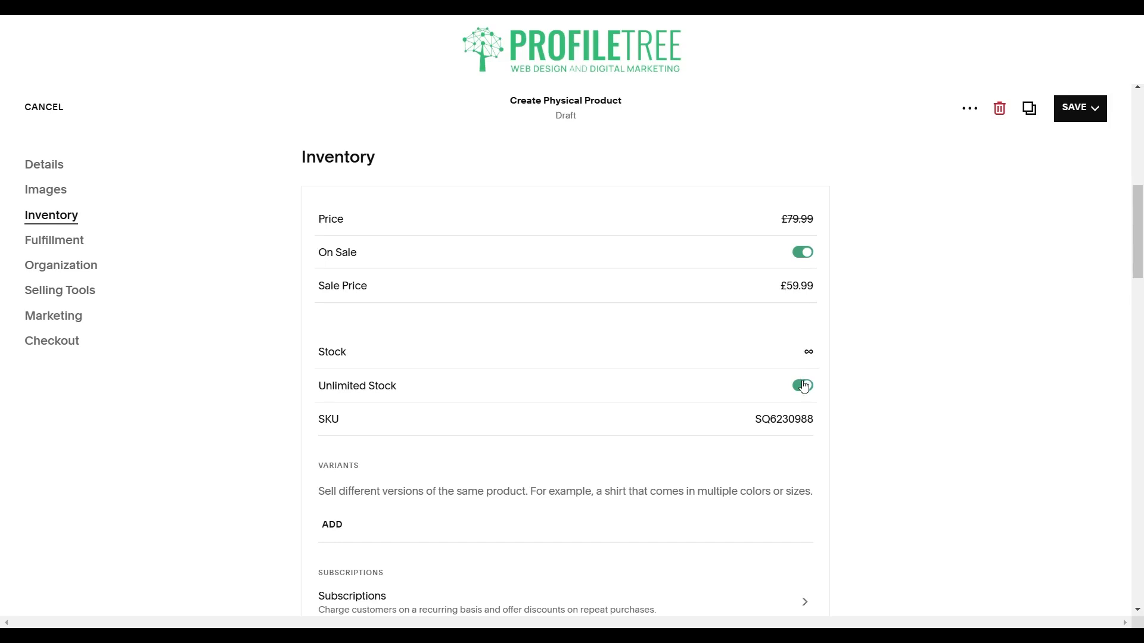
- Turn off unlimited stock and set the product's stock to 10
click(804, 387)
click(800, 354)
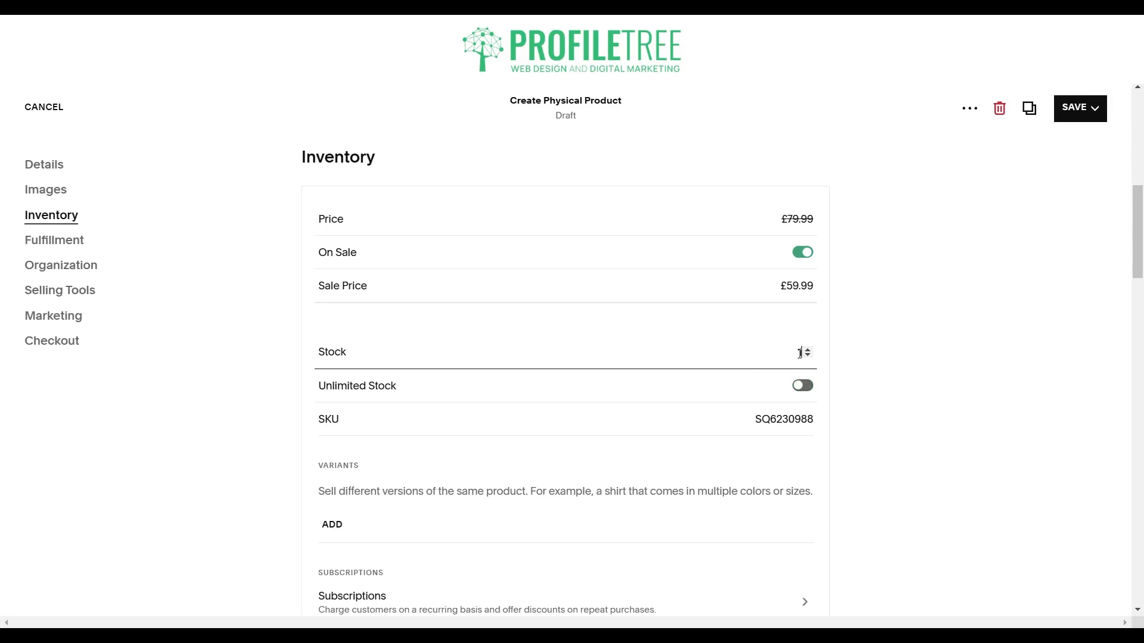
text(0)
click(959, 408)
- Start adding product options and enter the variants "6 Pack", "12 Pack" and "24 Pack"
scroll(960, 408, down, 1)
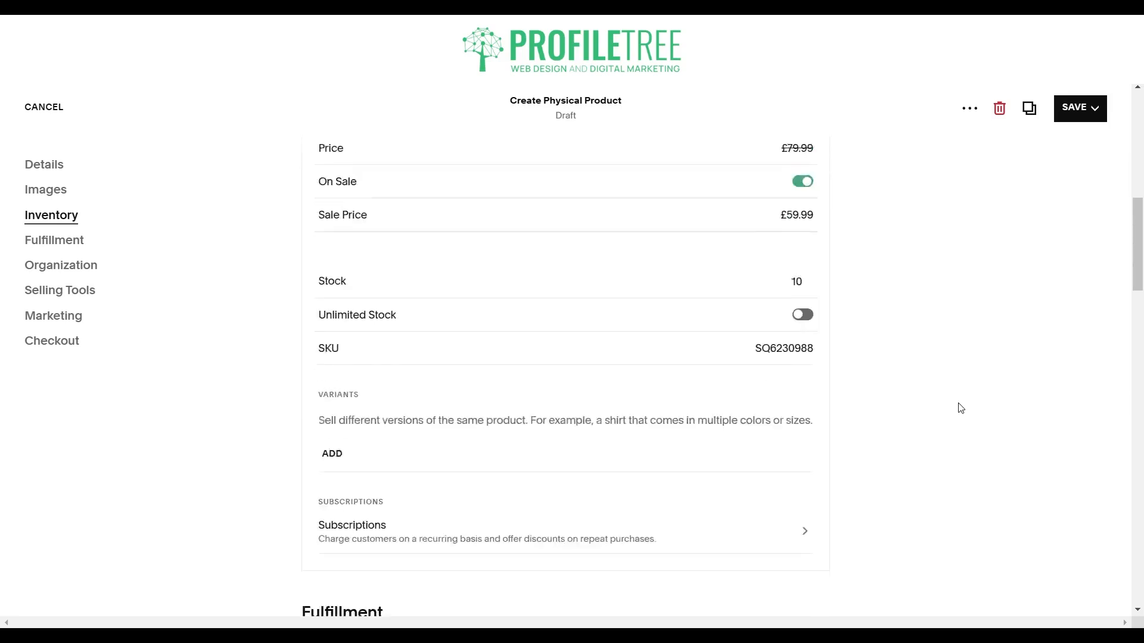
scroll(960, 408, down, 1)
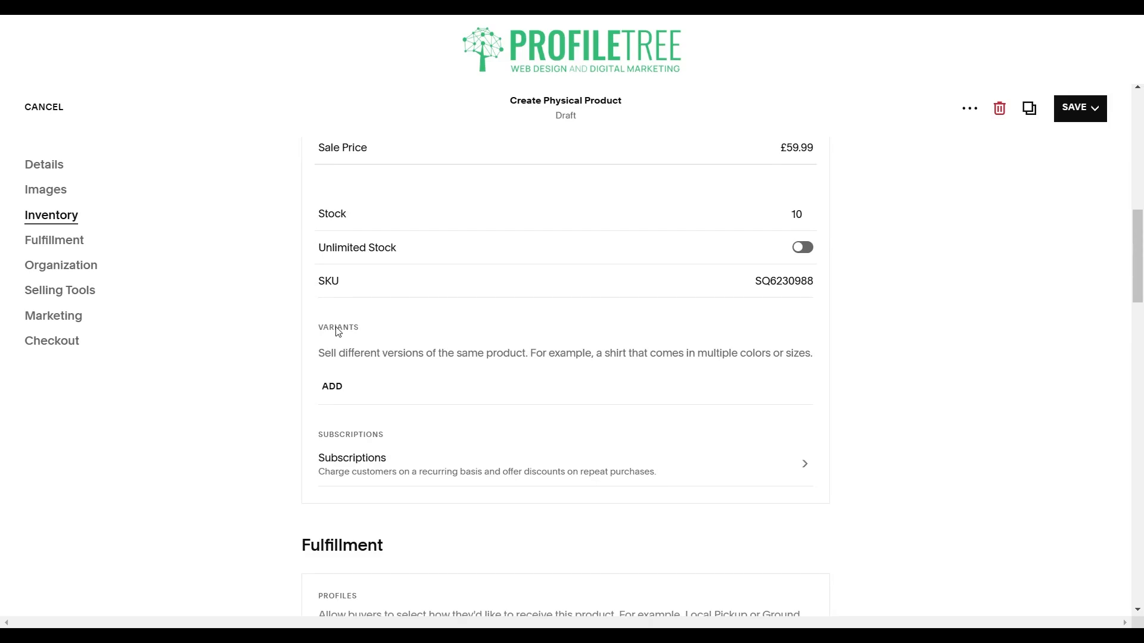
click(327, 389)
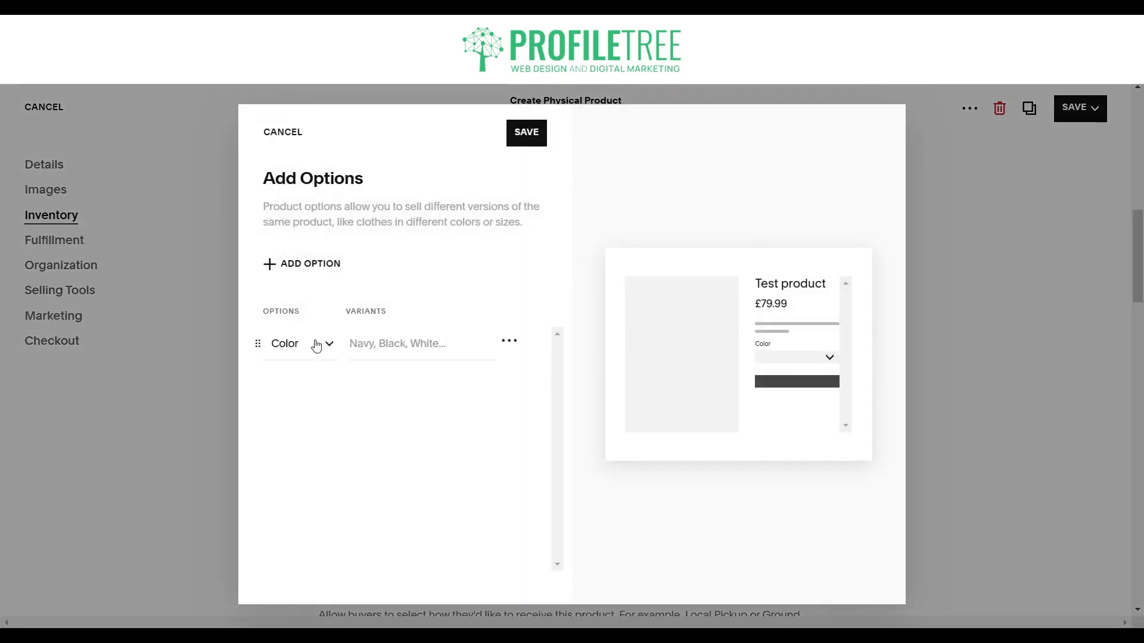
click(316, 346)
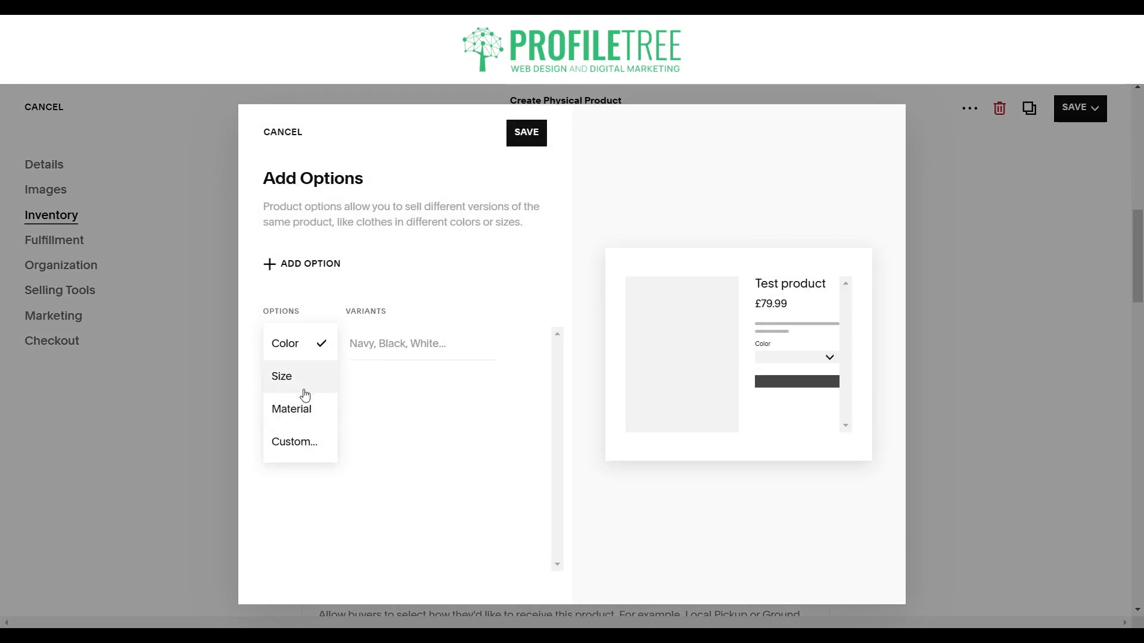
click(373, 343)
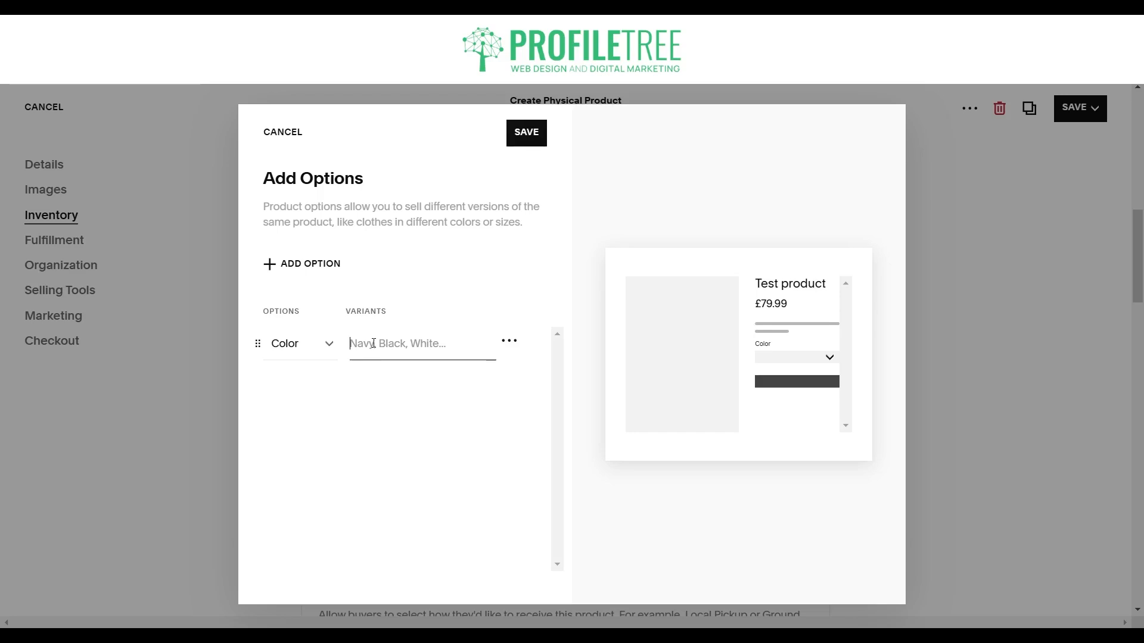
text(6)
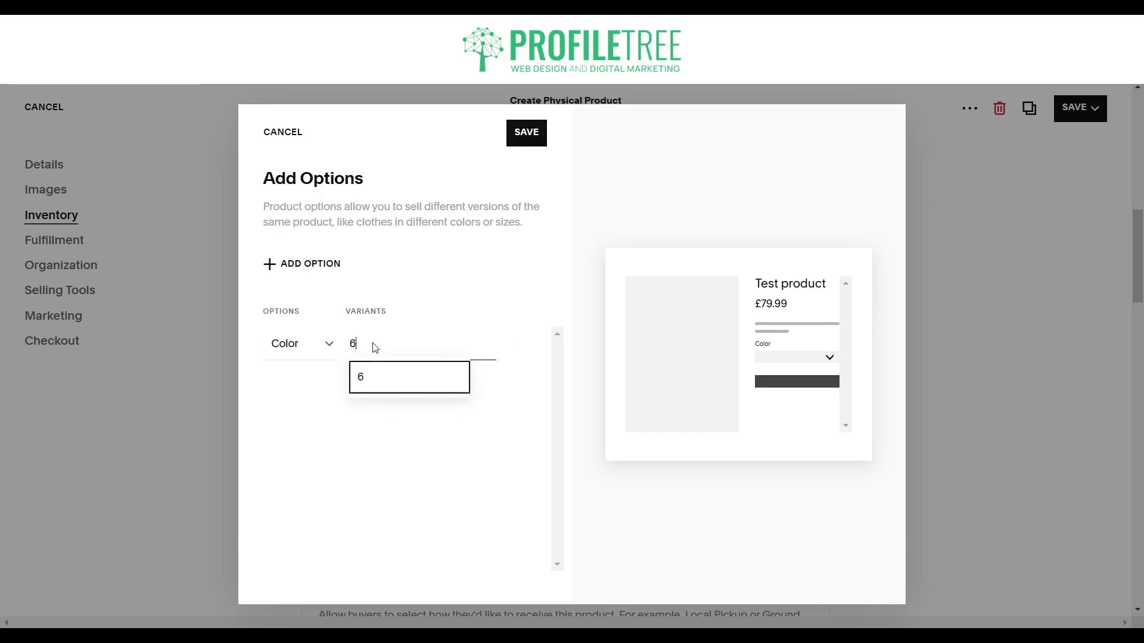
text( Pack)
key(Return)
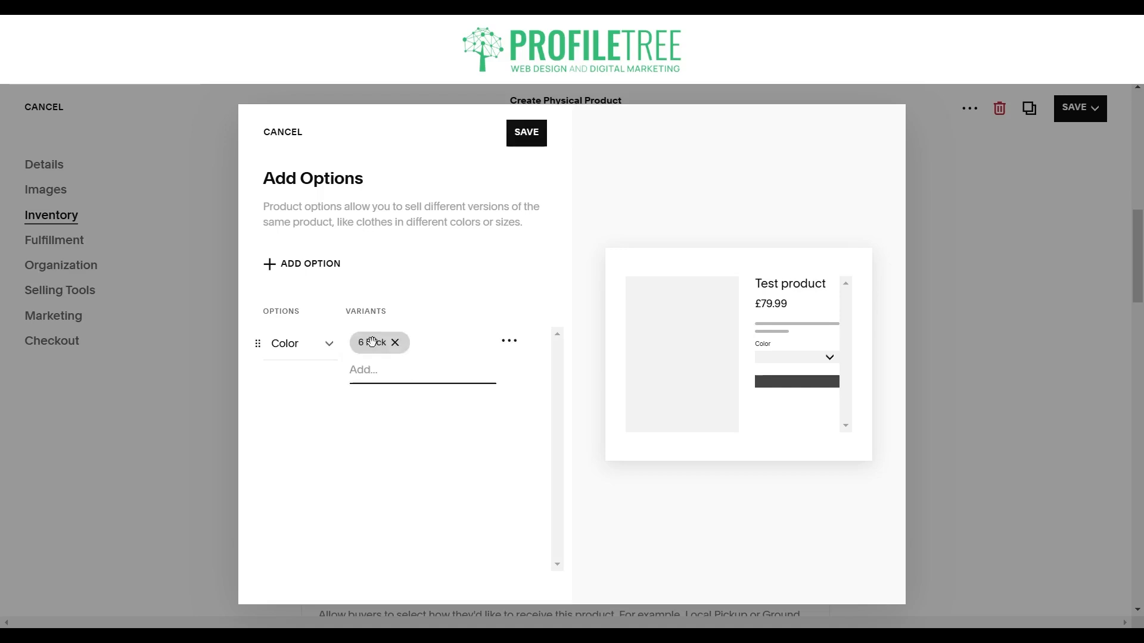
text(!)
text(2 Pack)
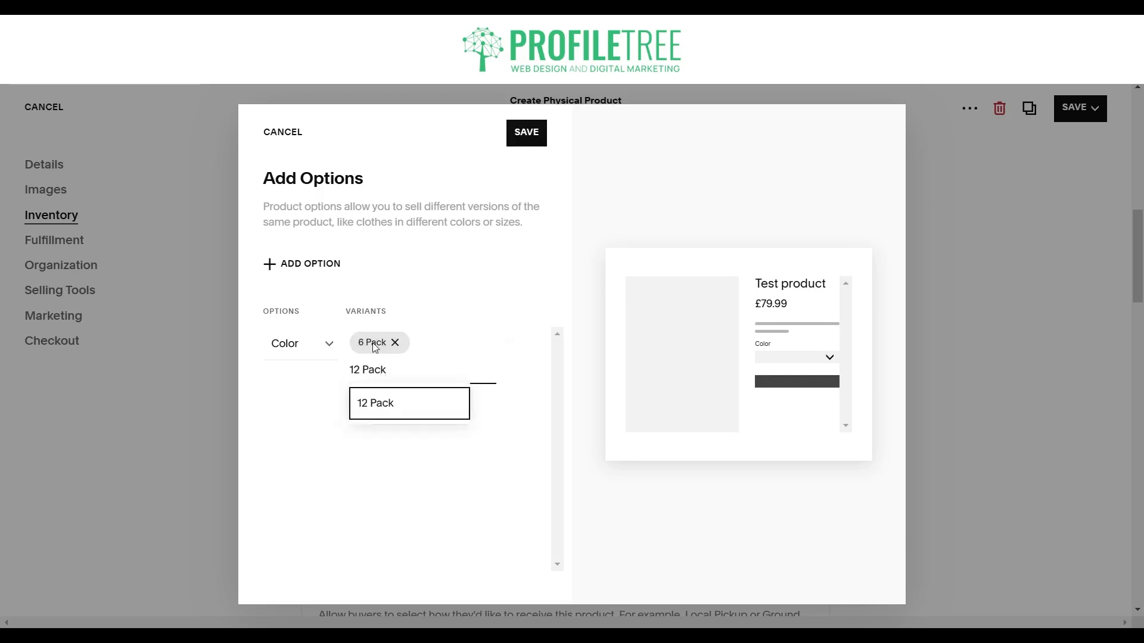
key(Return)
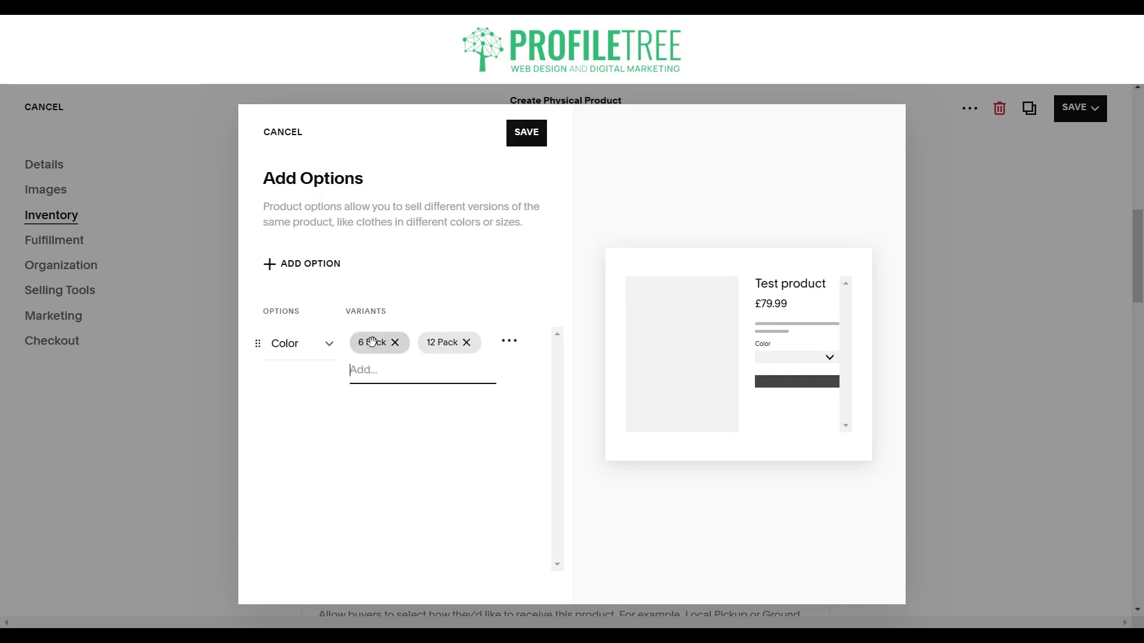
text(24 Pack)
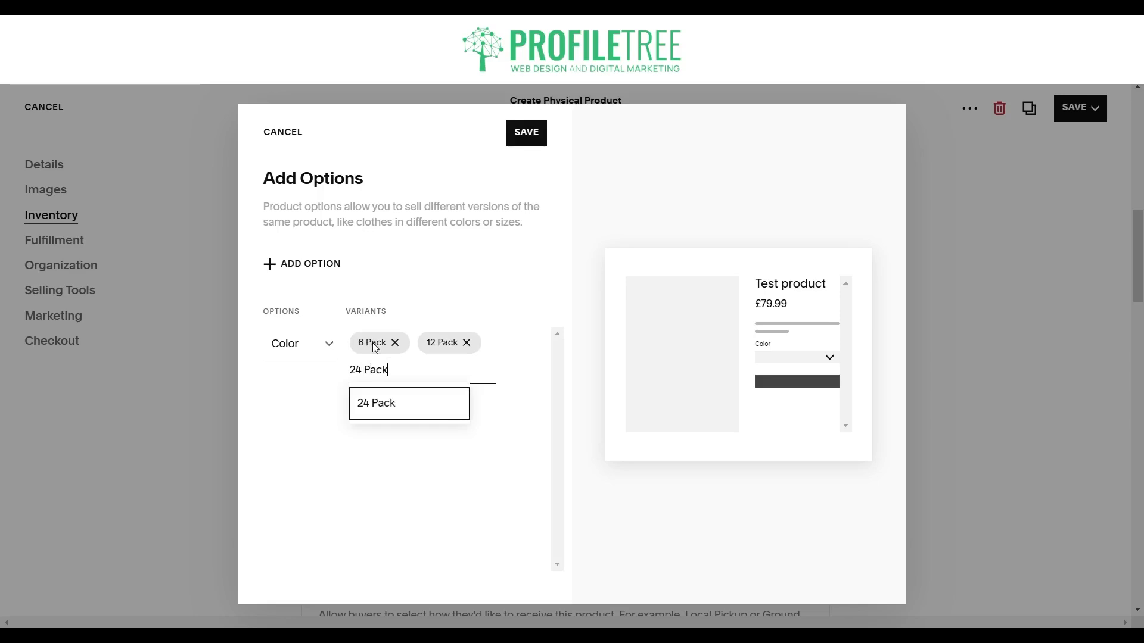
key(Return)
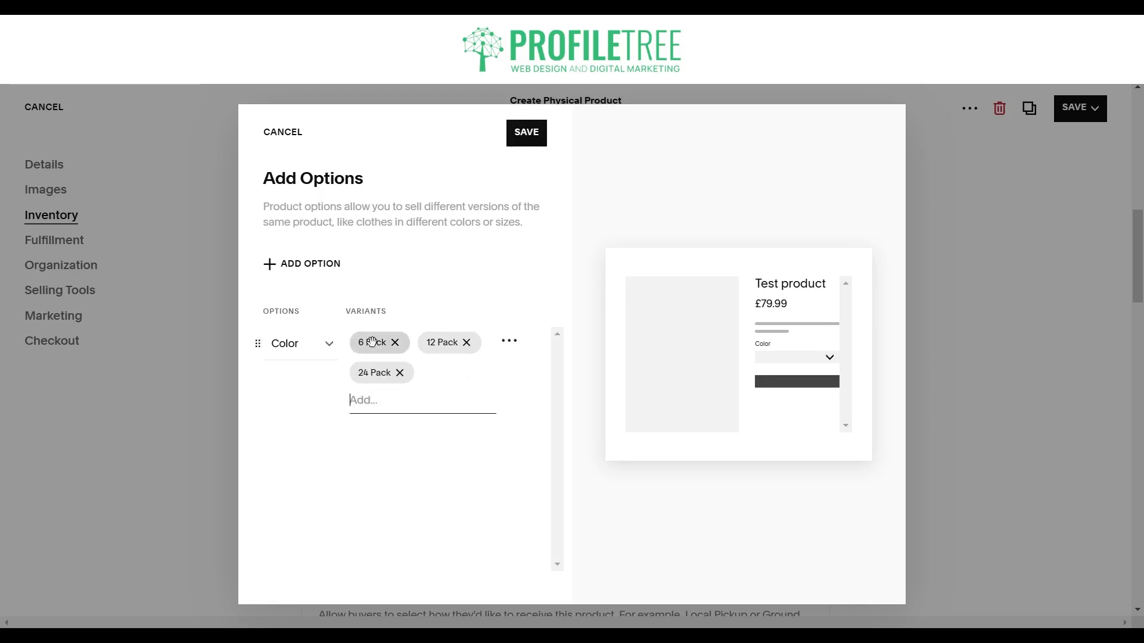
- Change the option holding the pack variants from Color to a custom option
click(316, 355)
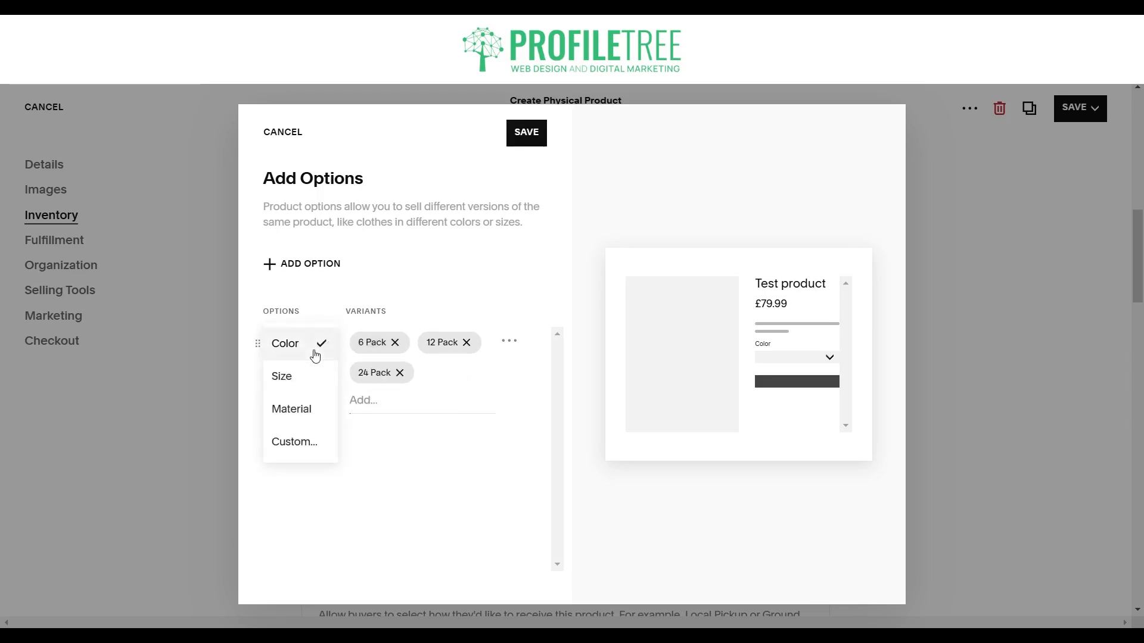
click(296, 454)
text(Dri)
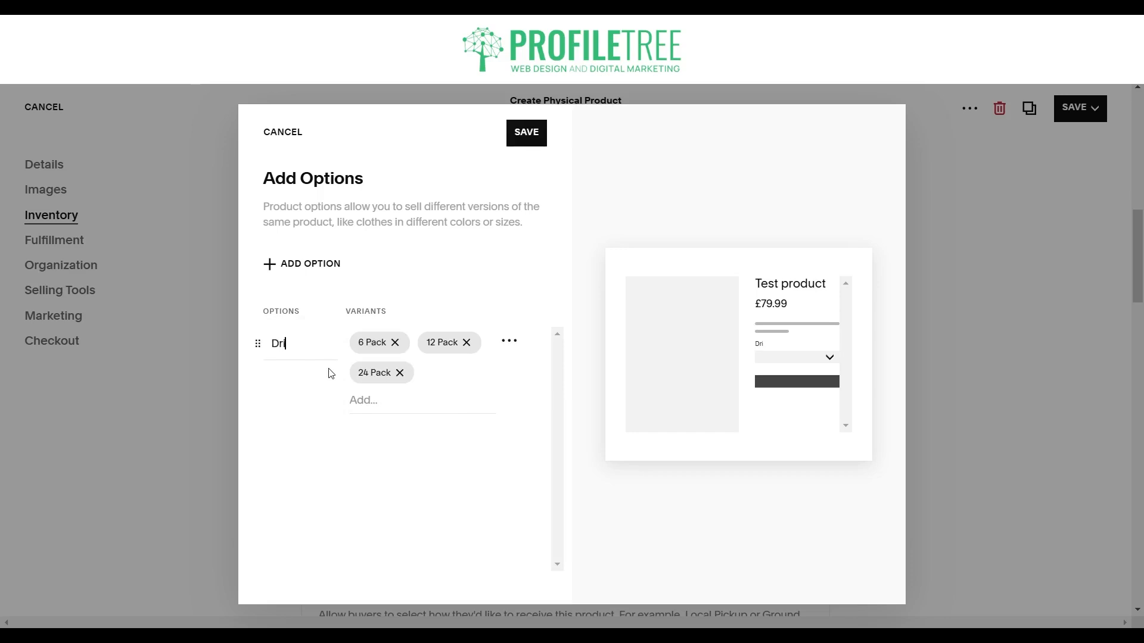
text(nks)
key(BackSpace)
key(BackSpace)
key(BackSpace)
key(BackSpace)
key(BackSpace)
key(BackSpace)
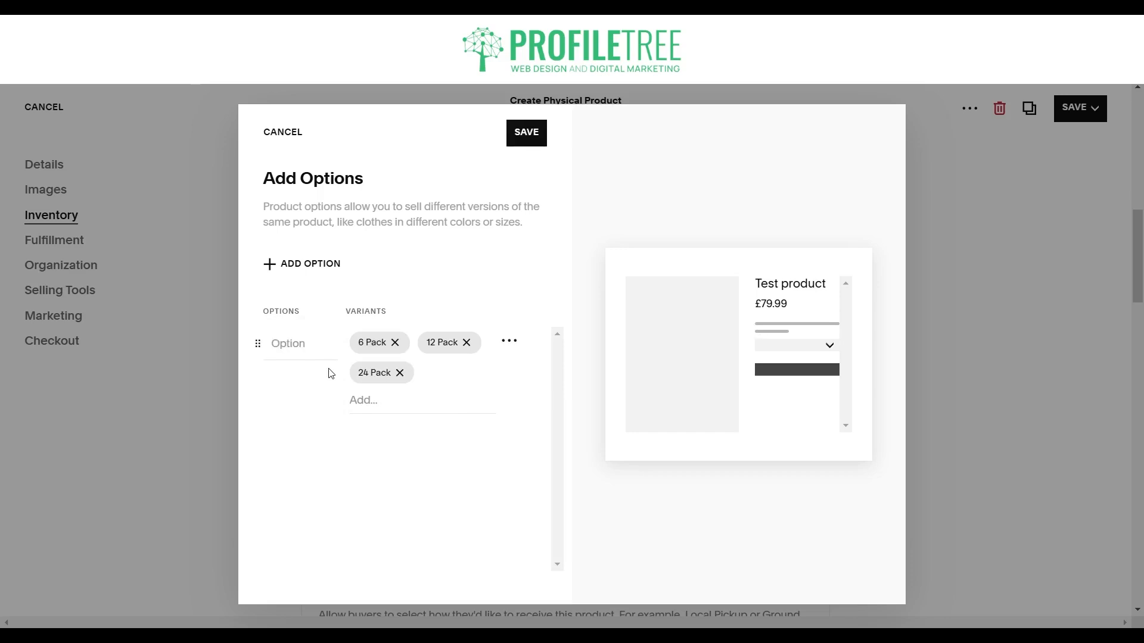
- Name the custom option "Available Drinks" and save the product options
text(Availab)
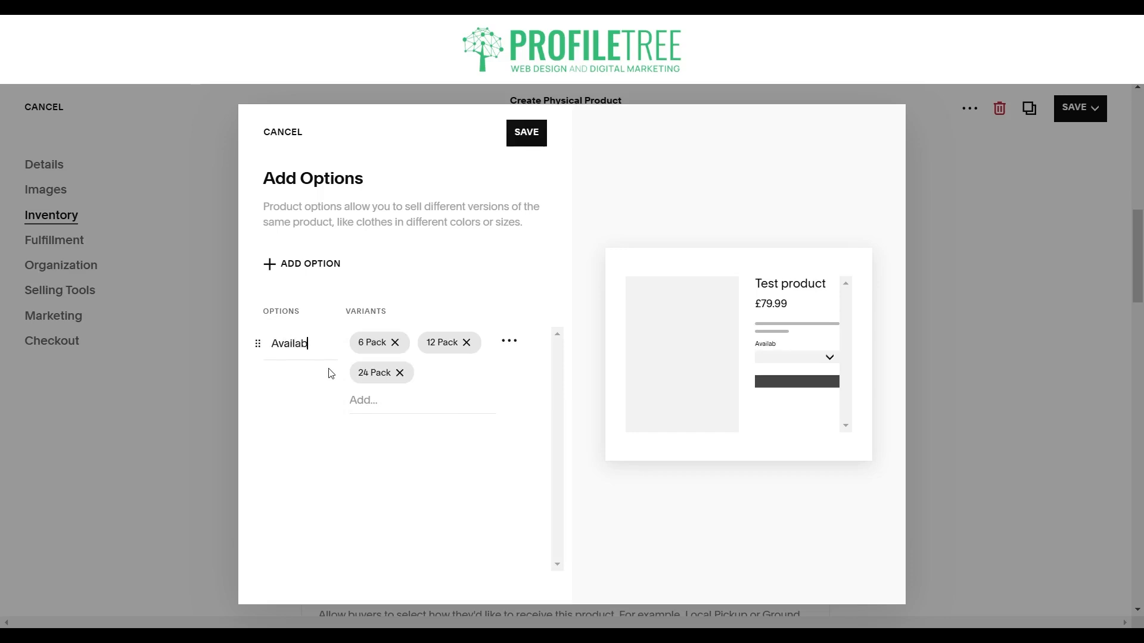
text(le Drinks)
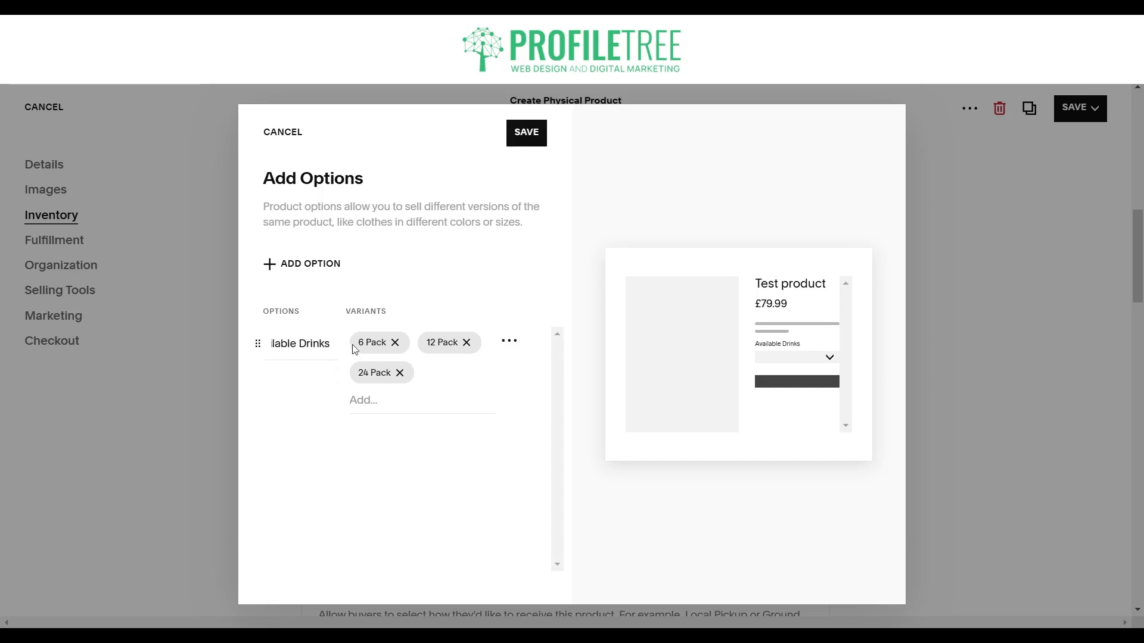
click(527, 132)
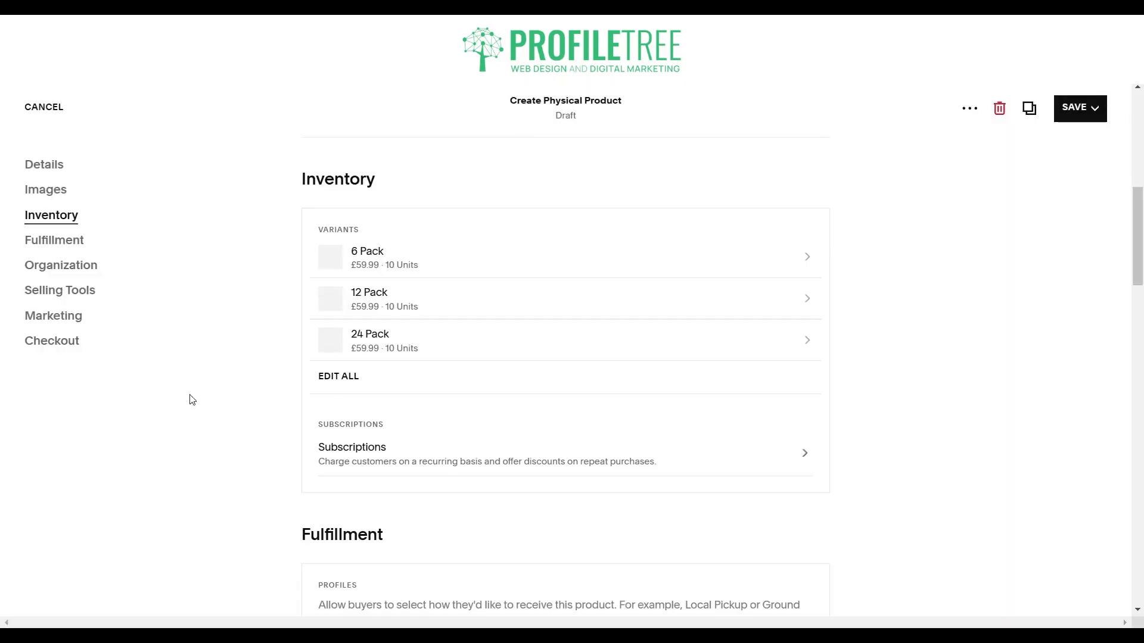
- Open the variants for editing, take the 6 Pack off sale and set its price to £7.99
click(644, 257)
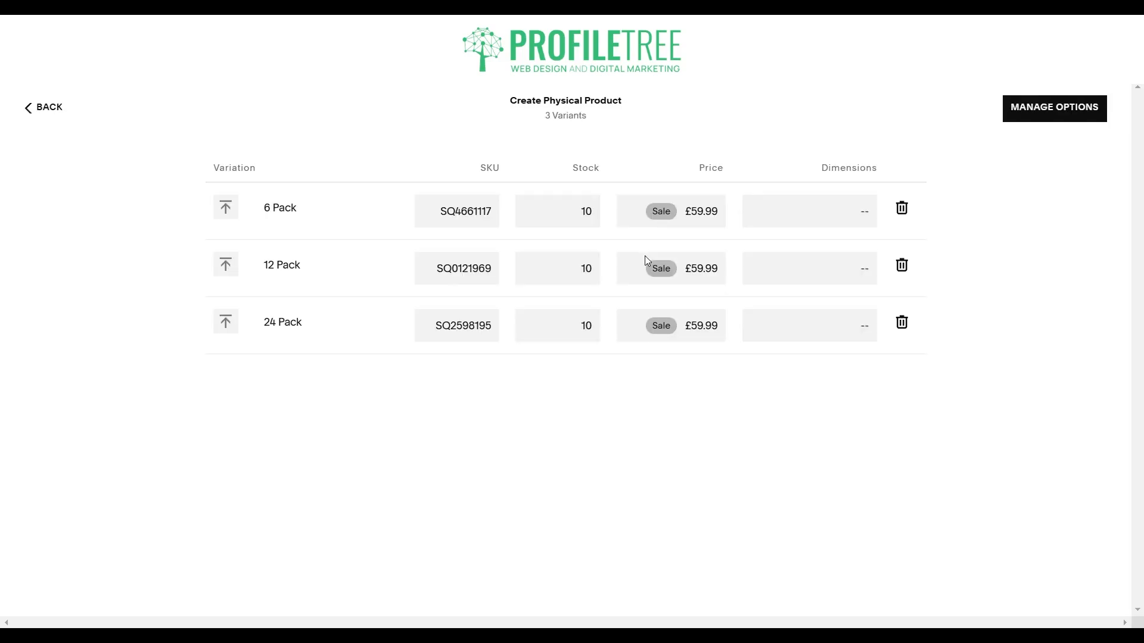
click(709, 211)
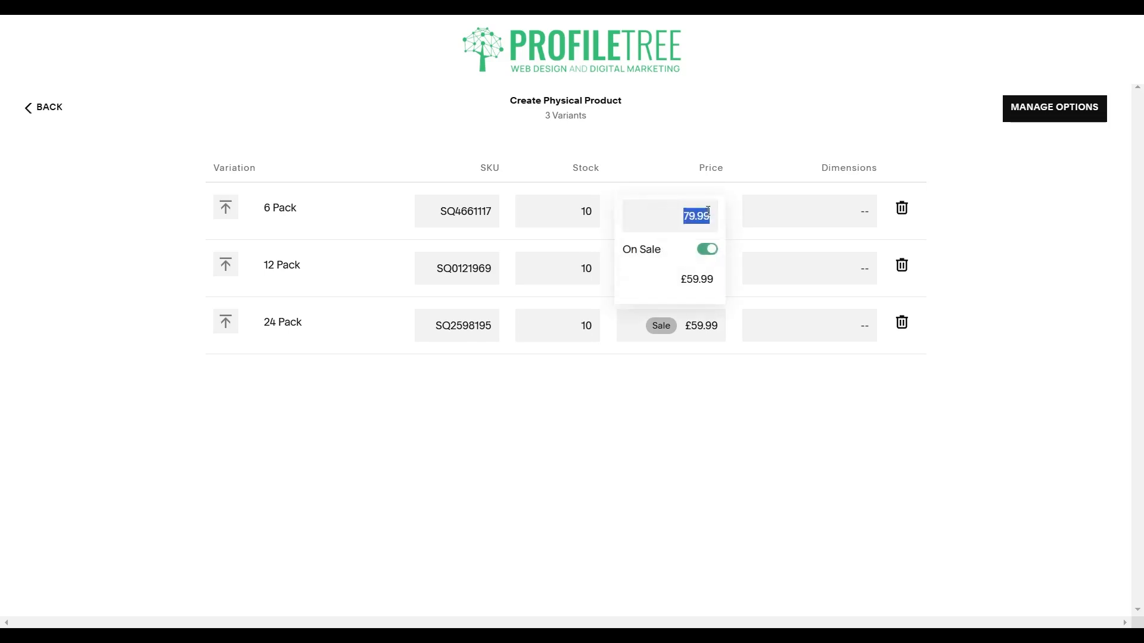
click(771, 226)
click(538, 386)
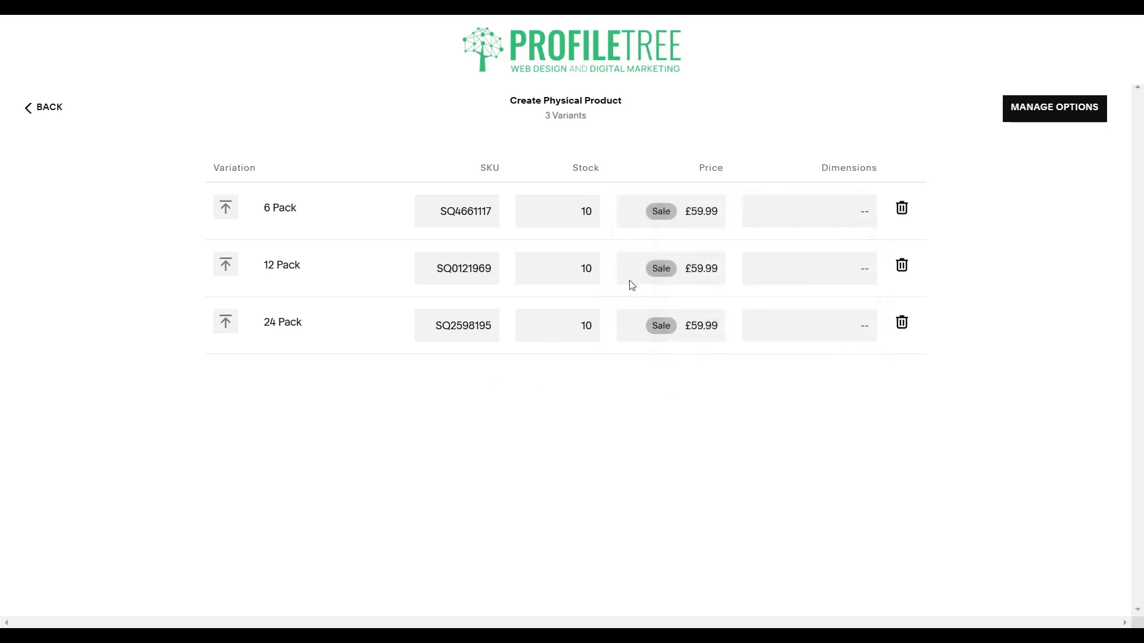
click(708, 213)
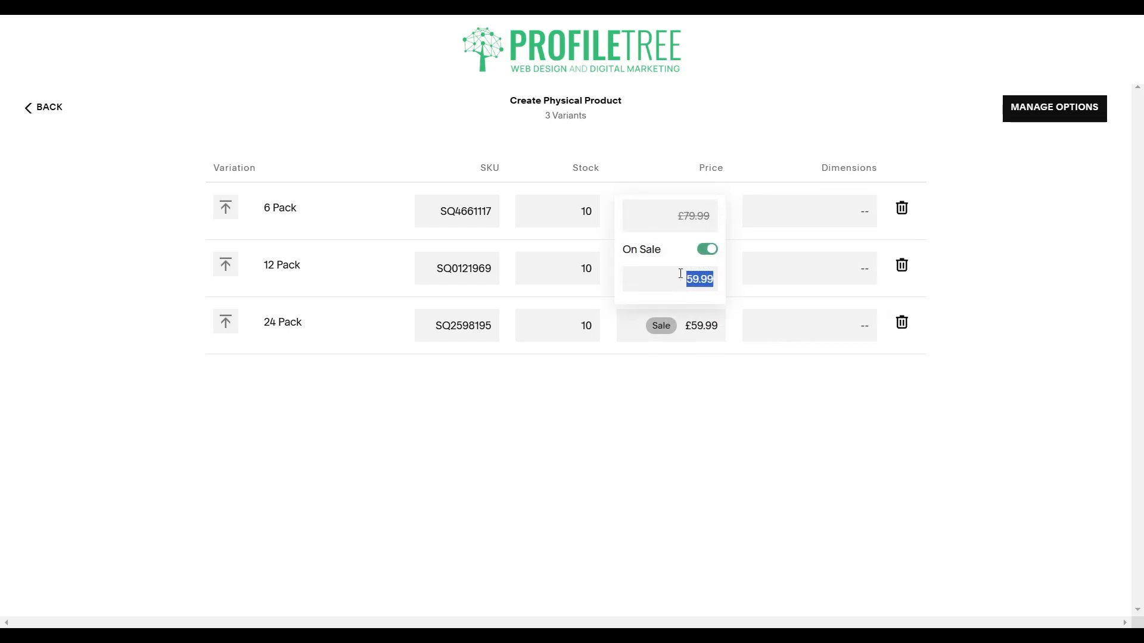
click(712, 251)
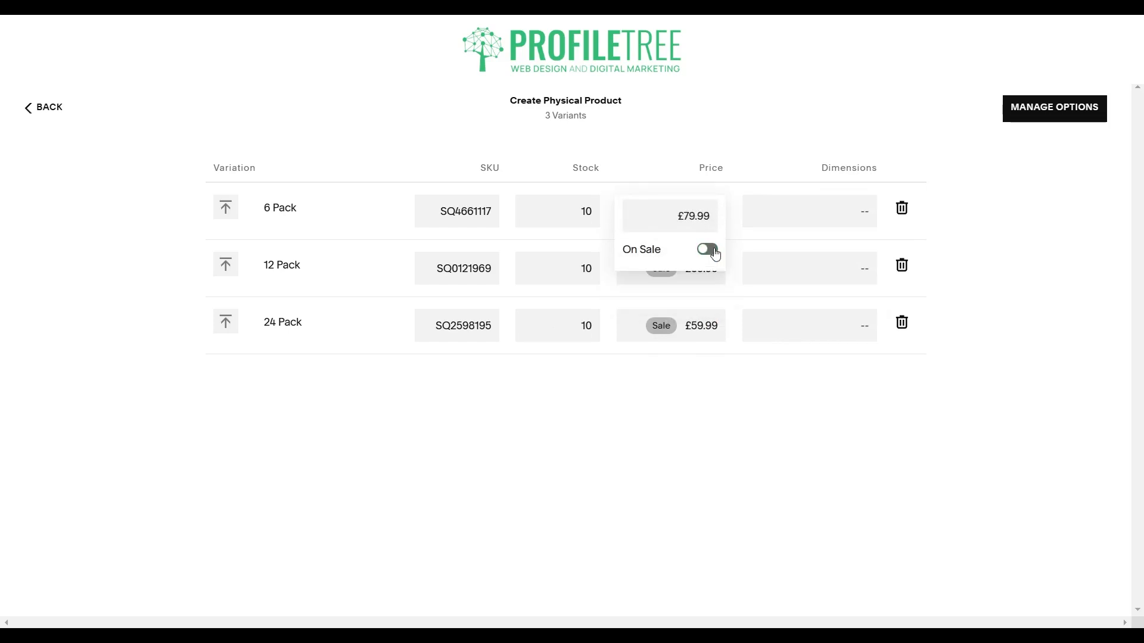
click(690, 211)
text(7.99)
click(710, 373)
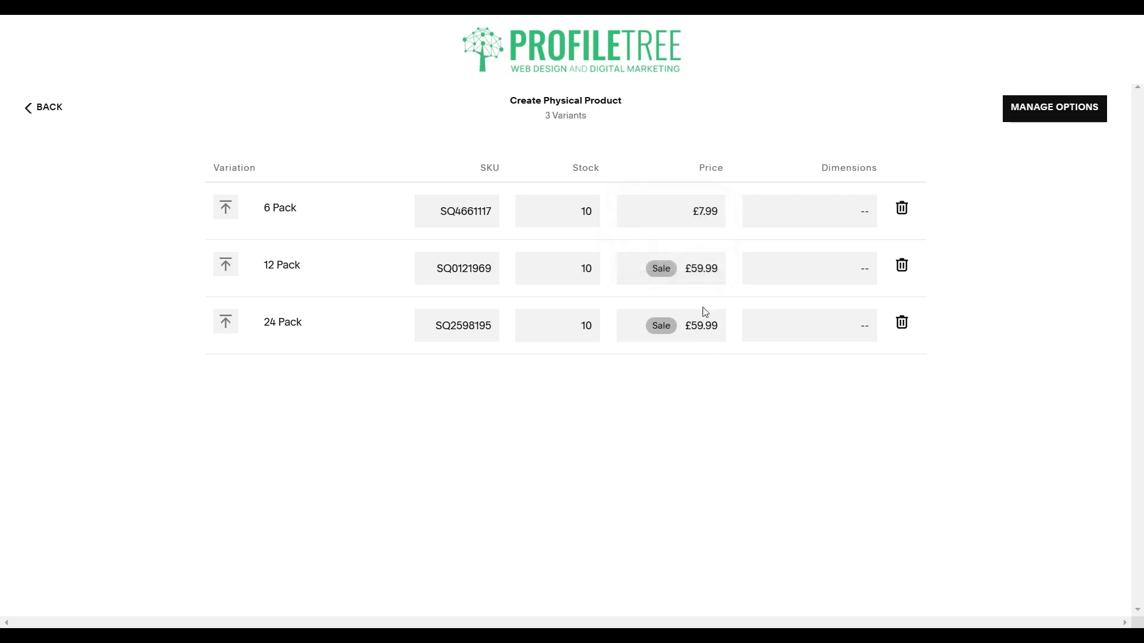
- Take the 12 Pack variant off sale and set its price to £15.99
click(702, 272)
click(709, 306)
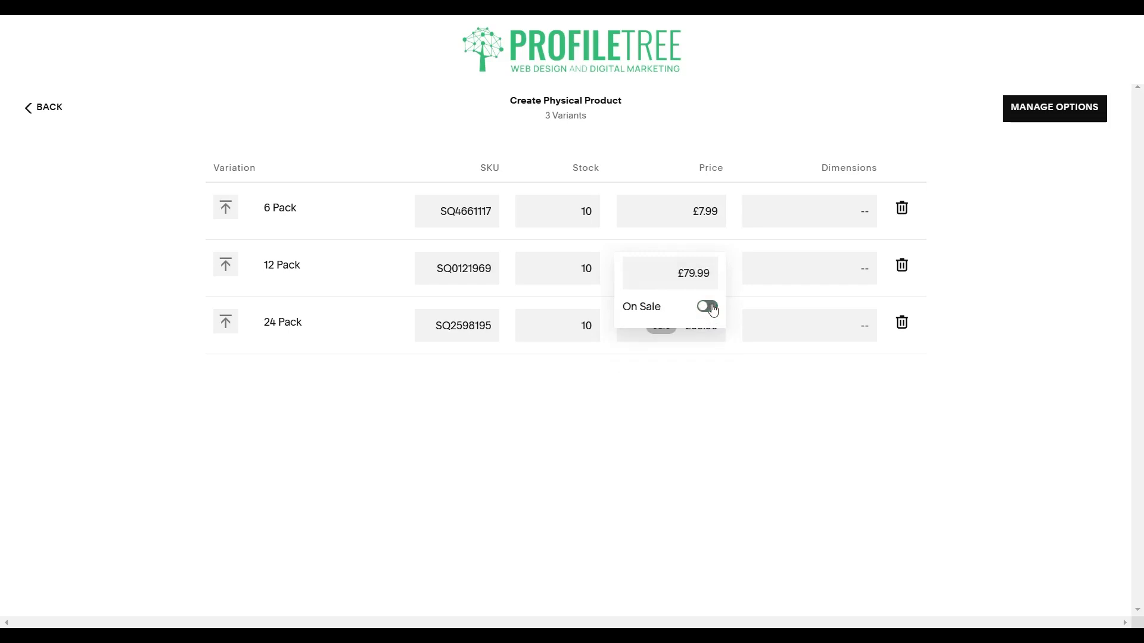
click(698, 272)
text(16)
key(BackSpace)
key(BackSpace)
text(15.99)
click(718, 385)
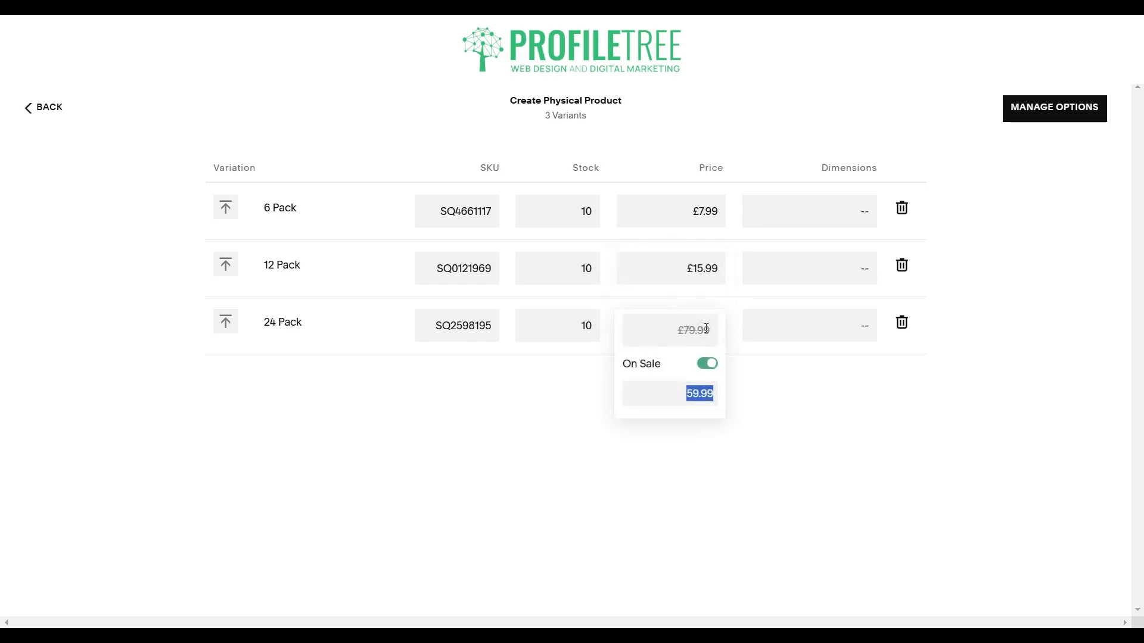
- Take the 24 Pack variant off sale and set its price to £19.99
click(708, 364)
click(700, 336)
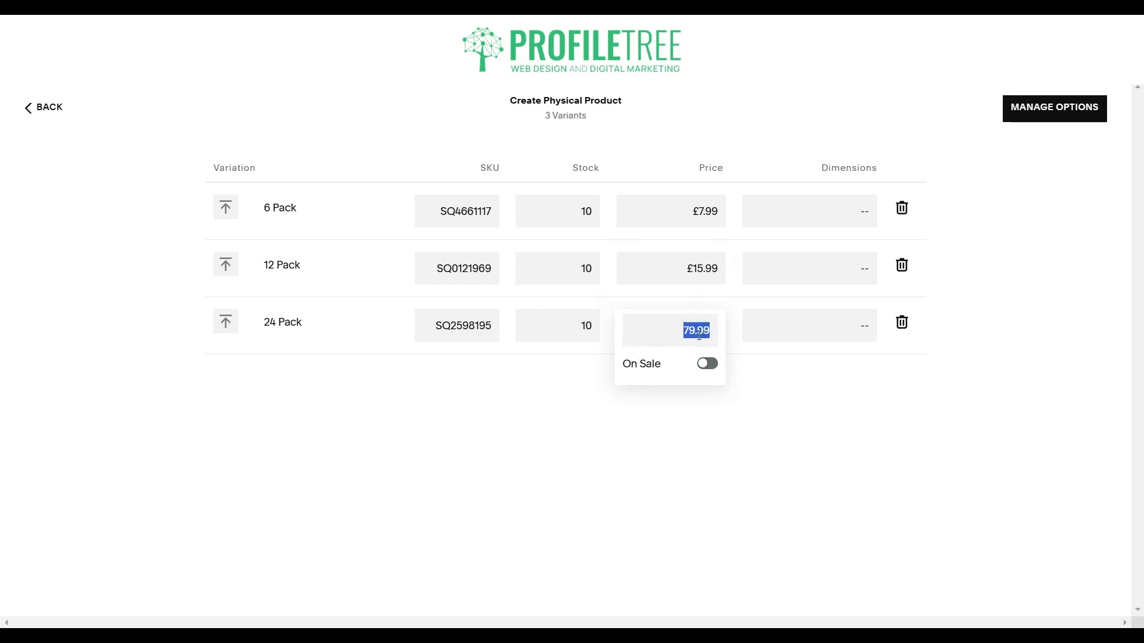
key(BackSpace)
text(19.99)
click(711, 432)
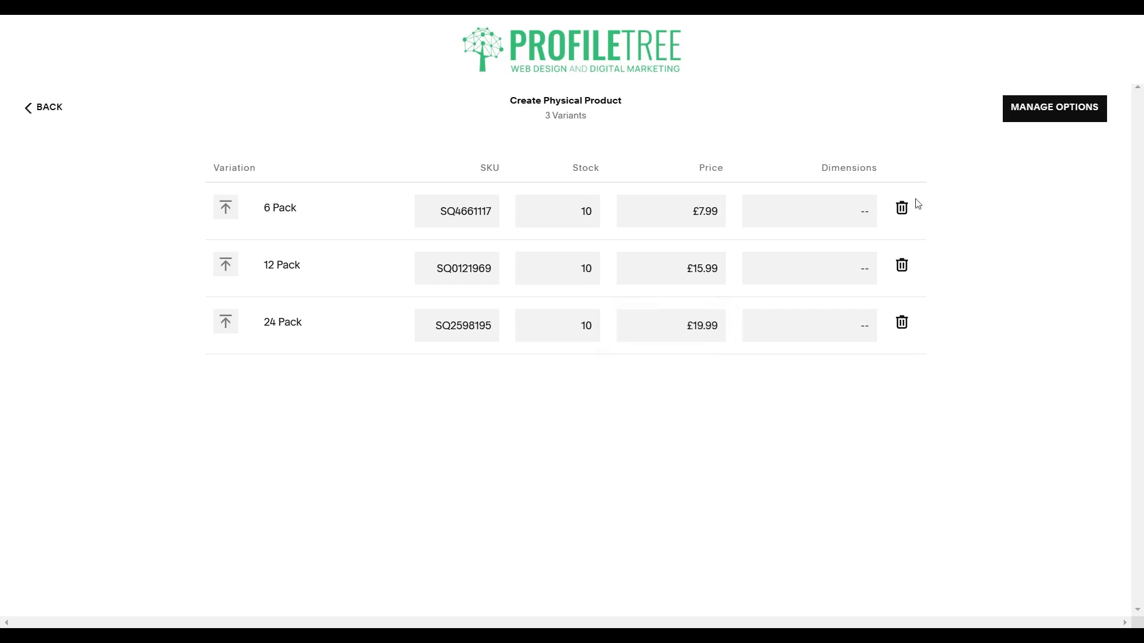
- Review and save the product's options, then return from the variants to the main product form
click(1036, 119)
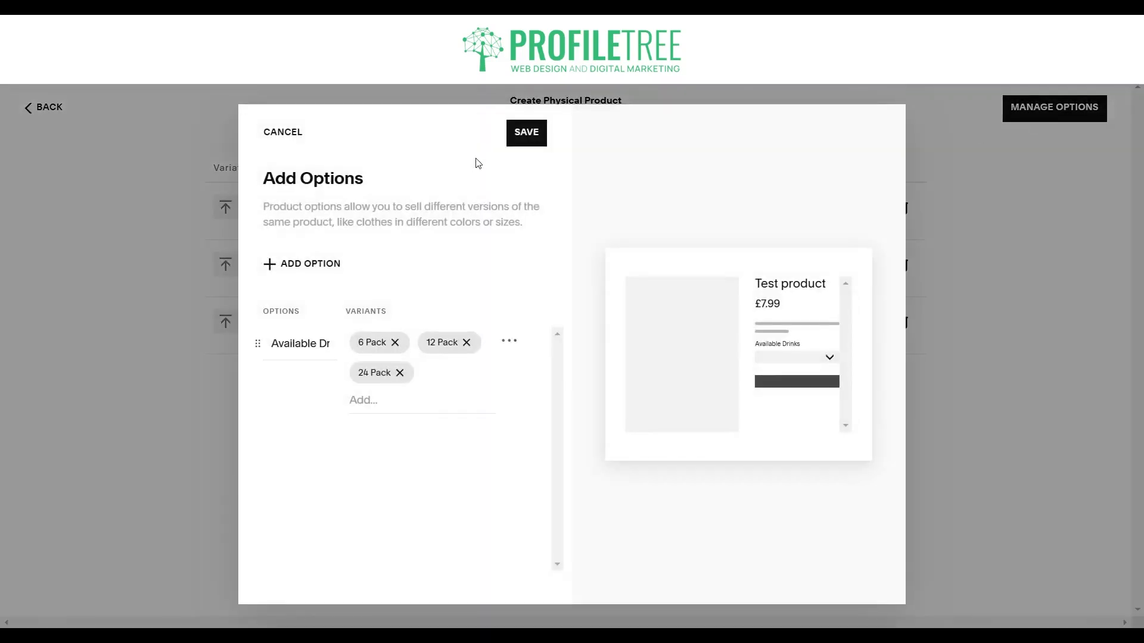
click(541, 140)
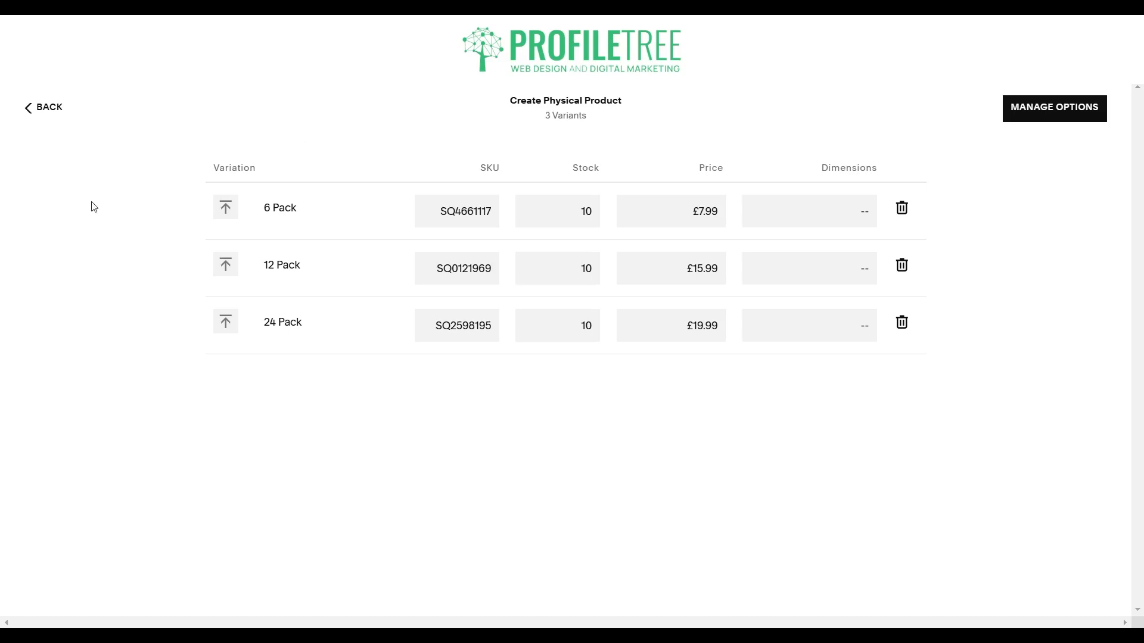
click(48, 109)
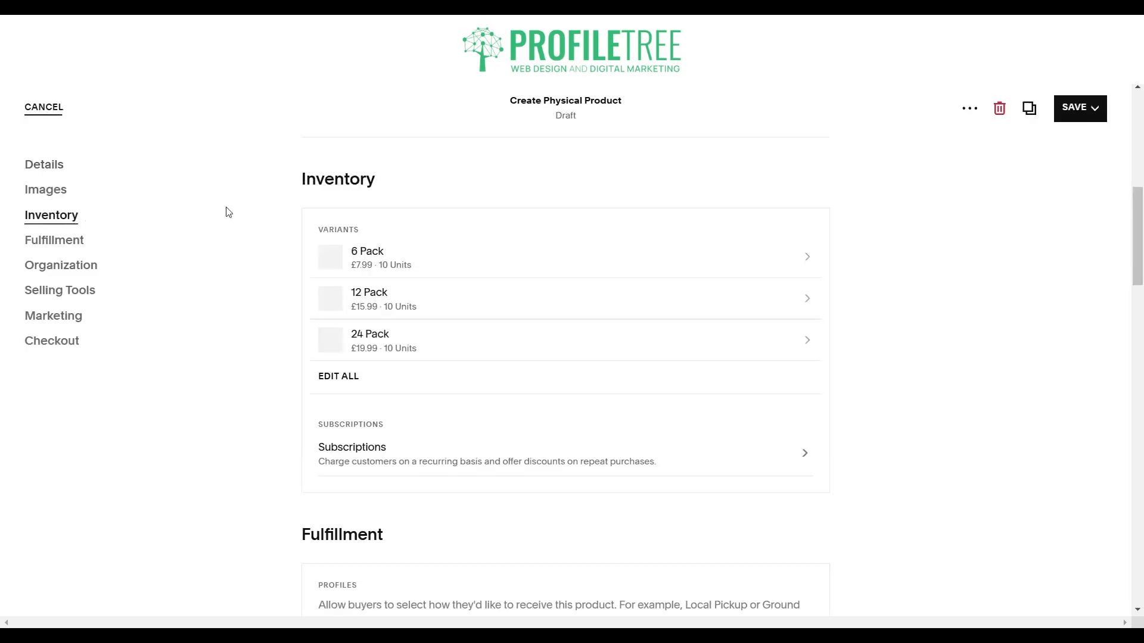
scroll(392, 269, up, 5)
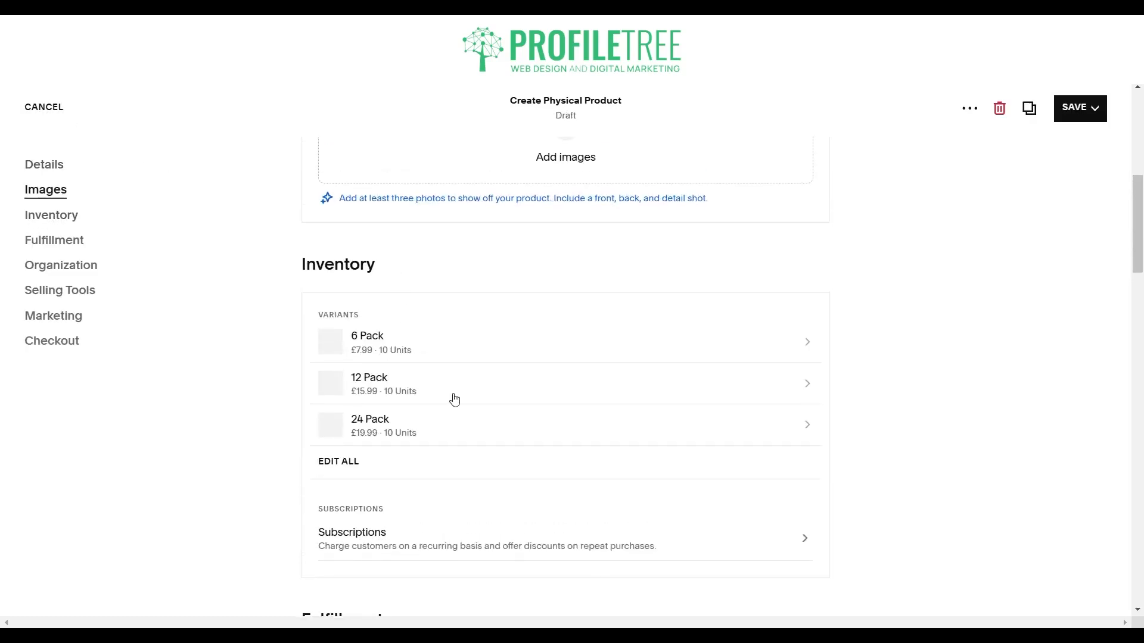
- Examine the fulfillment profile setup and the variants' weight and dimensions settings, leaving both without making changes
scroll(453, 399, down, 6)
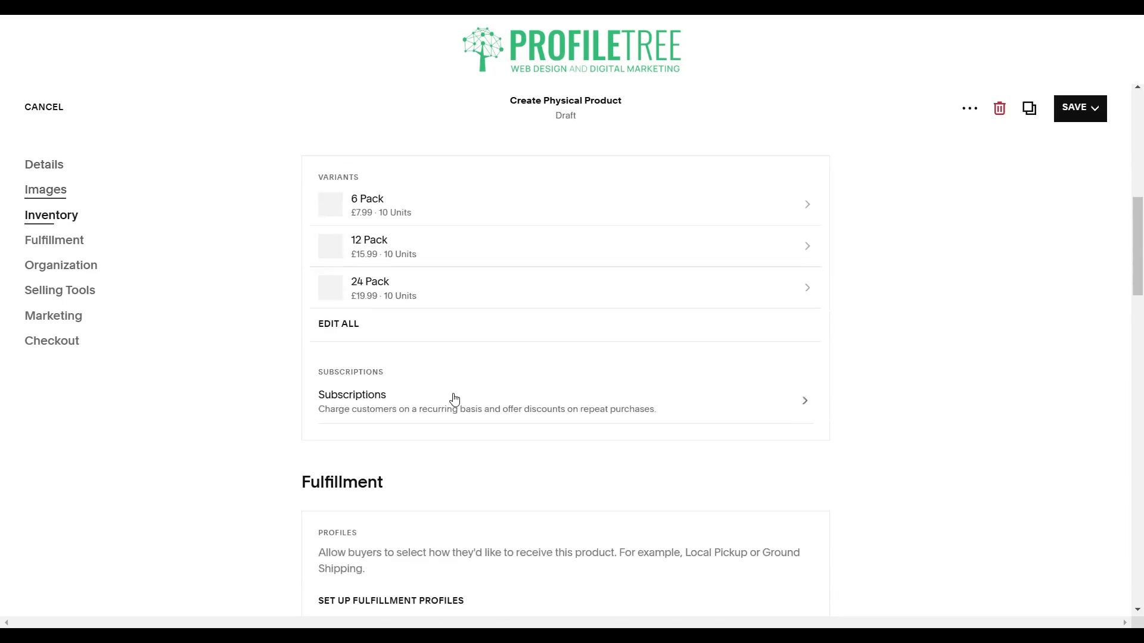
scroll(481, 394, down, 3)
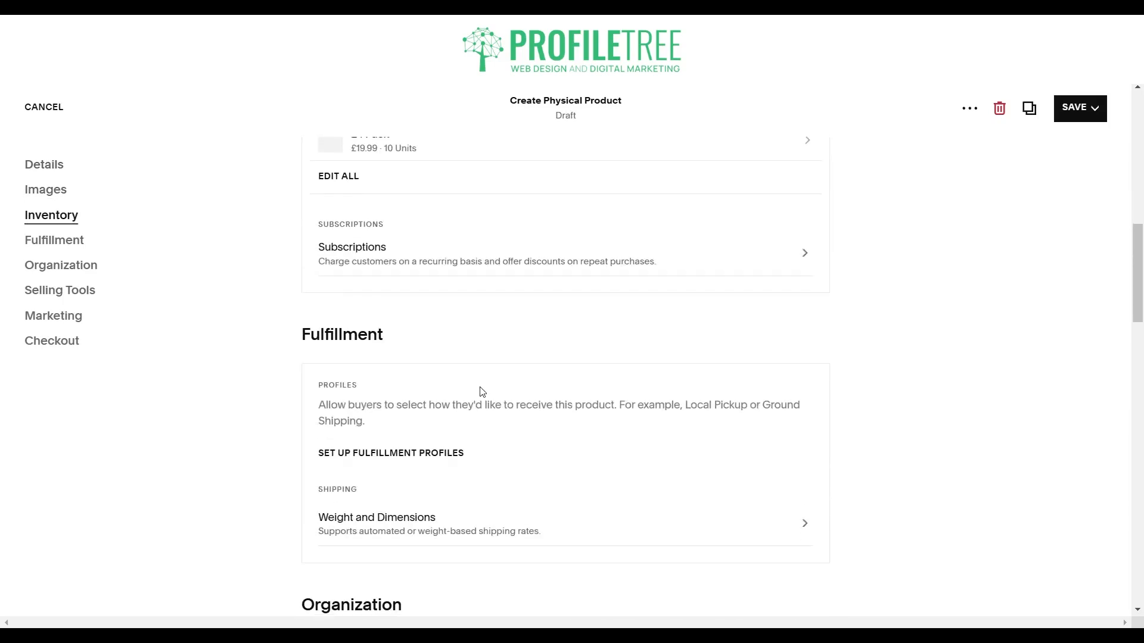
scroll(483, 392, down, 1)
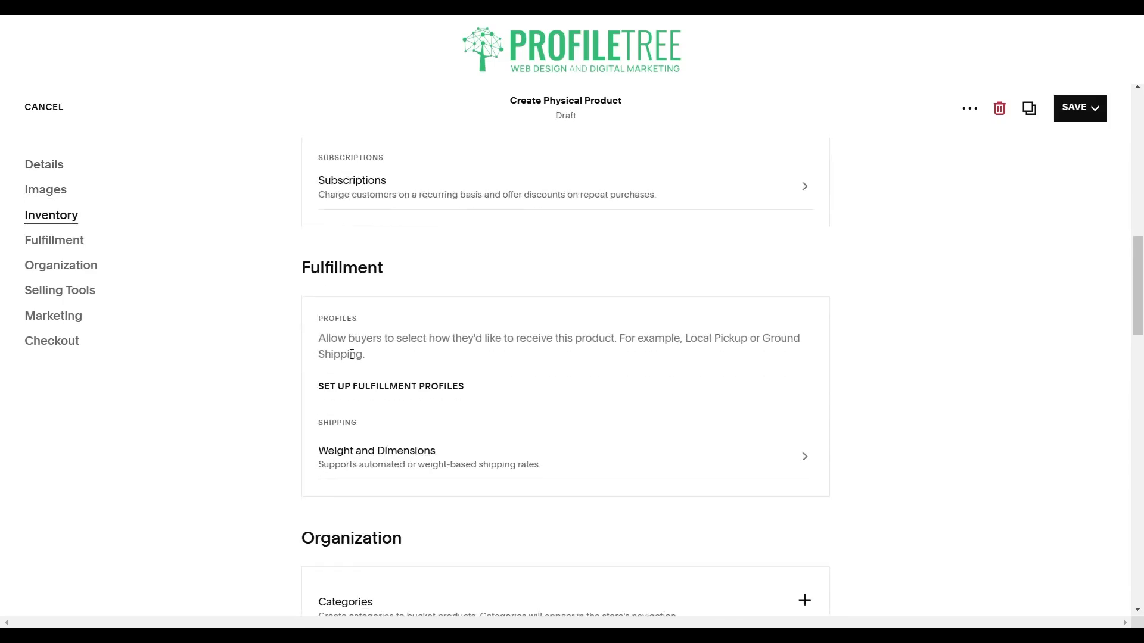
scroll(370, 356, down, 1)
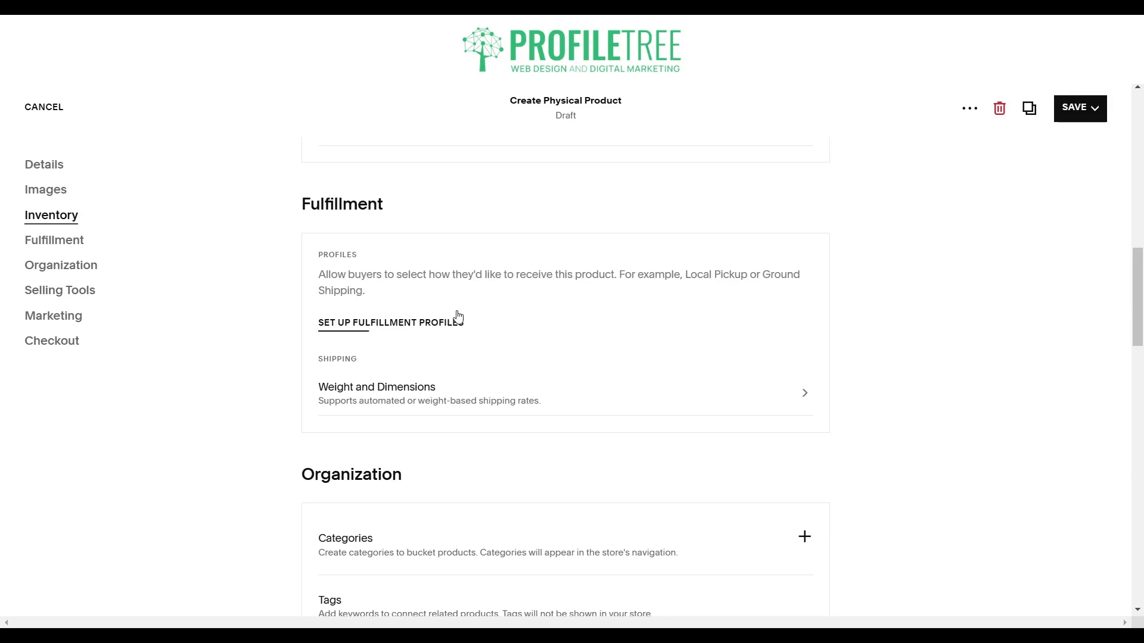
click(453, 331)
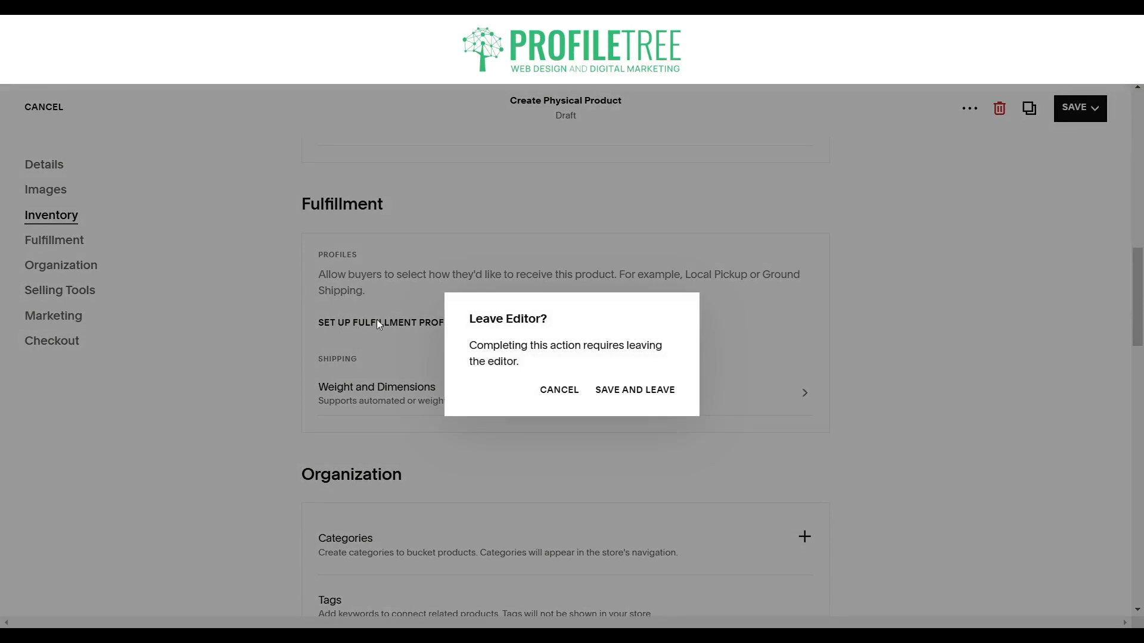
click(559, 390)
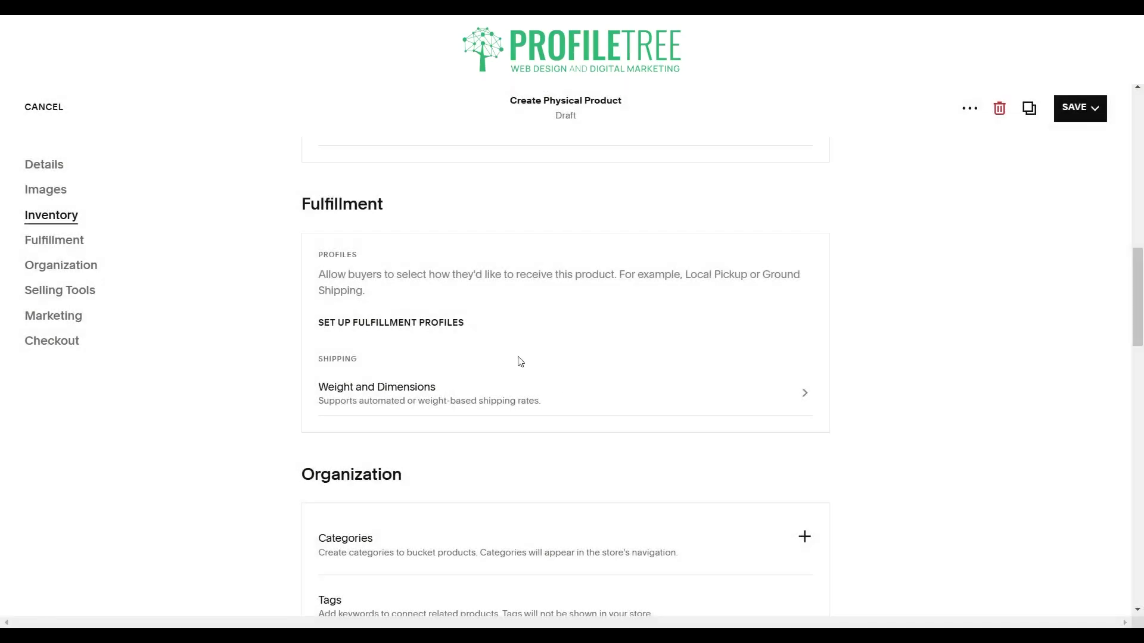
click(453, 393)
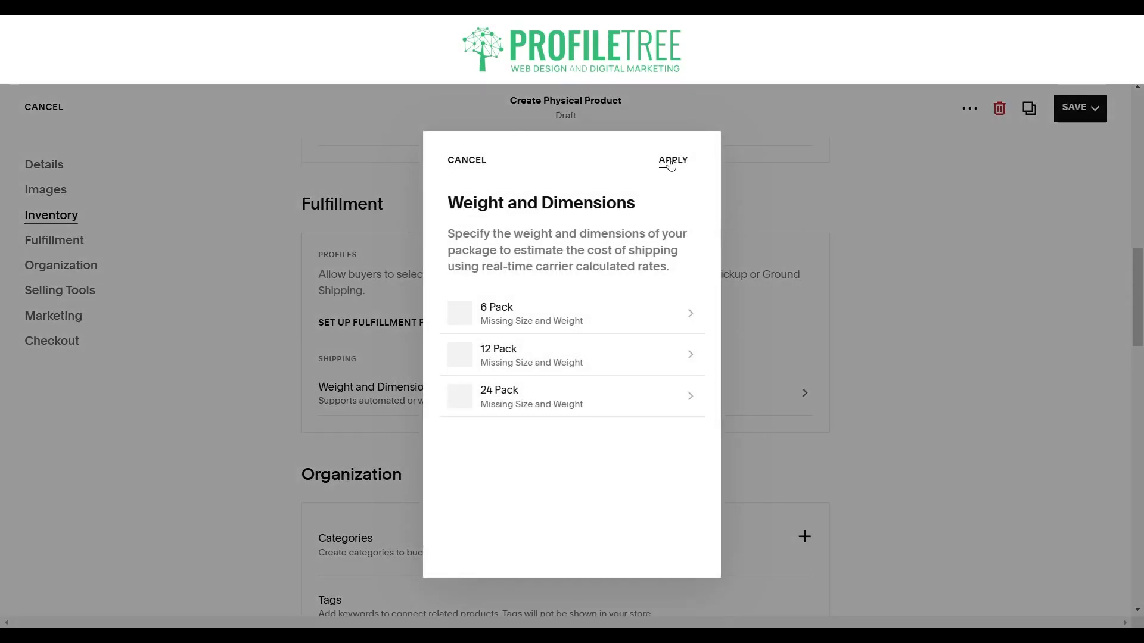
click(459, 162)
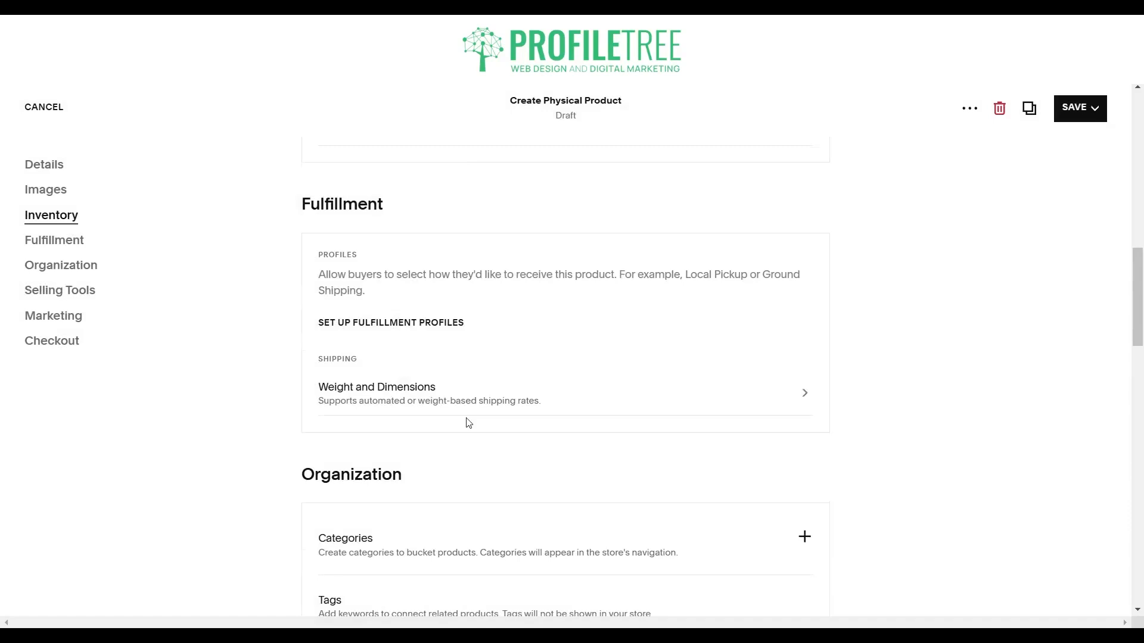
- Assign the product to the existing Drink category in the Organization section
scroll(467, 424, up, 15)
scroll(353, 440, down, 8)
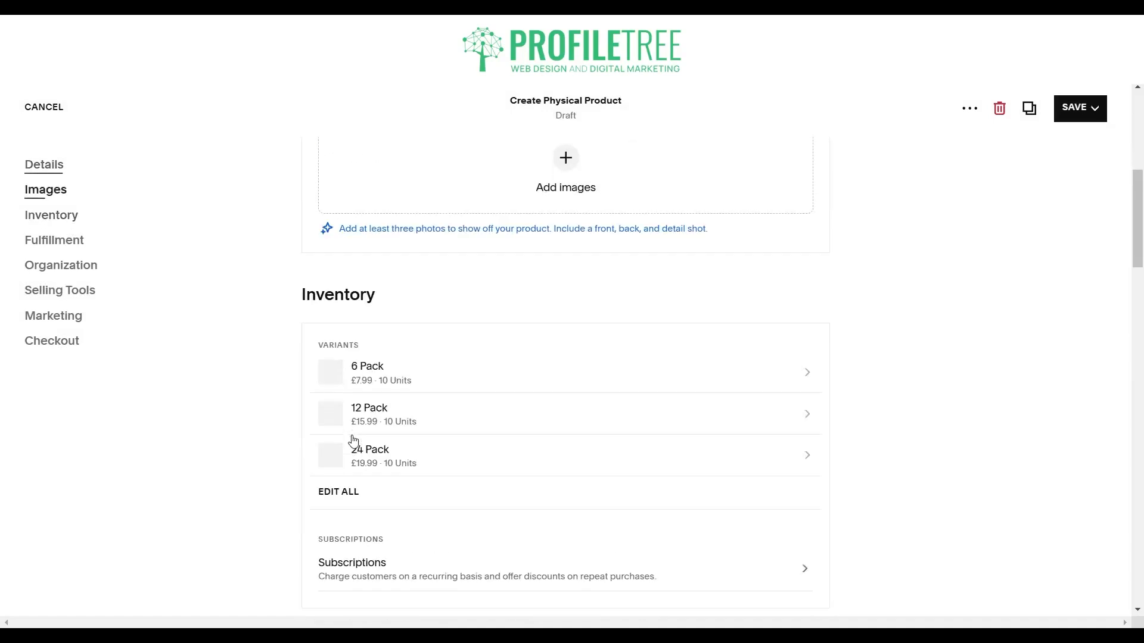
scroll(428, 298, down, 3)
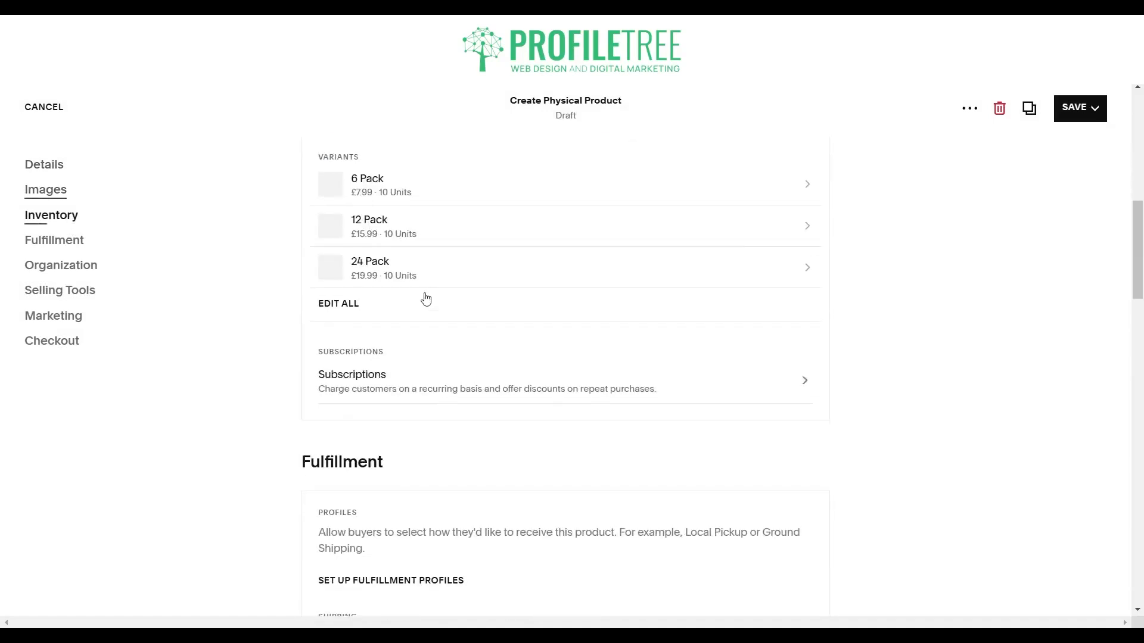
scroll(427, 298, up, 10)
scroll(427, 298, down, 10)
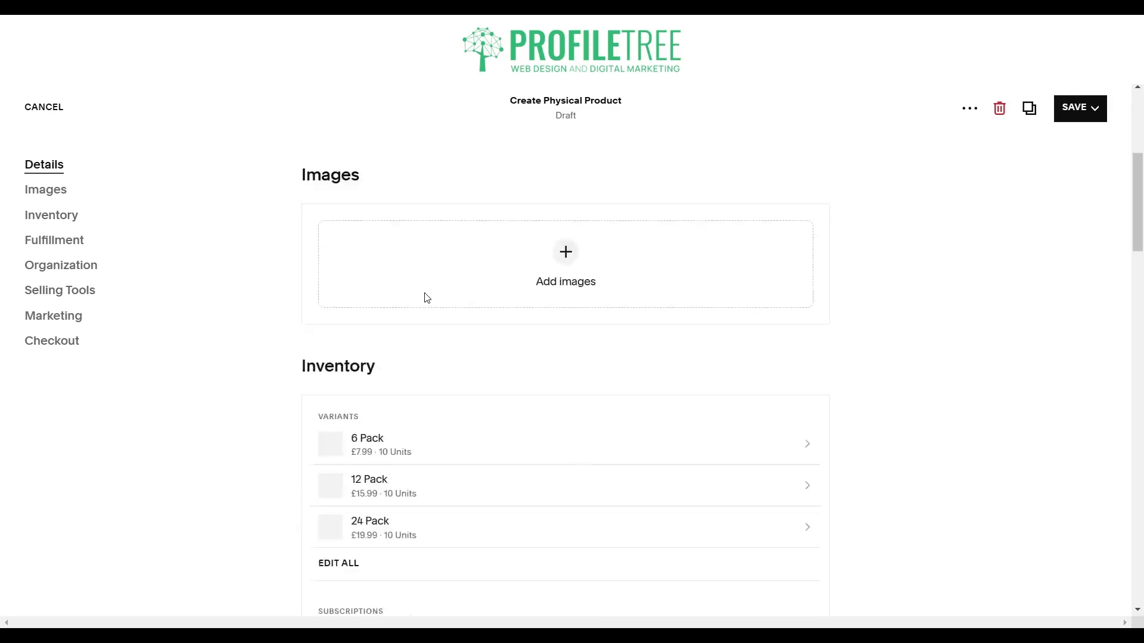
scroll(427, 298, down, 3)
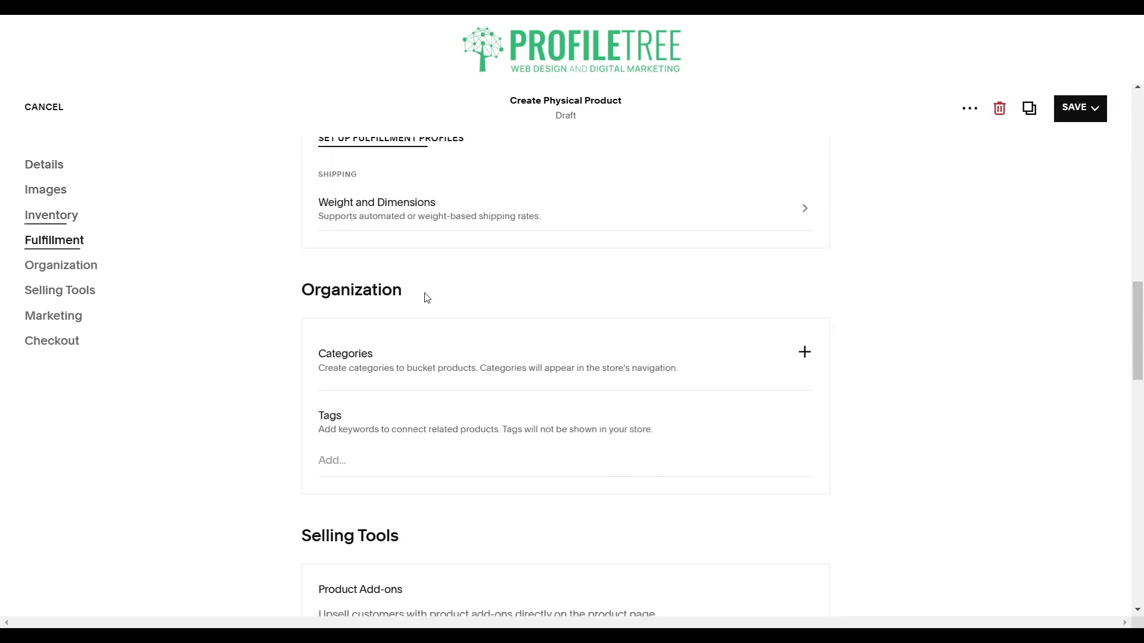
scroll(470, 261, down, 3)
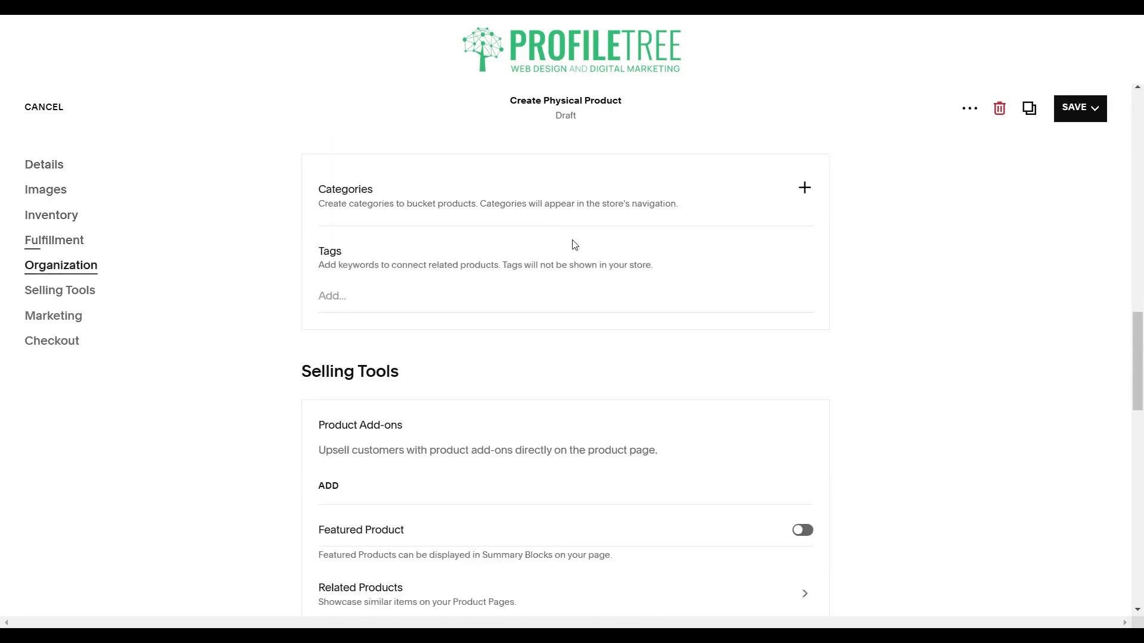
scroll(572, 245, up, 2)
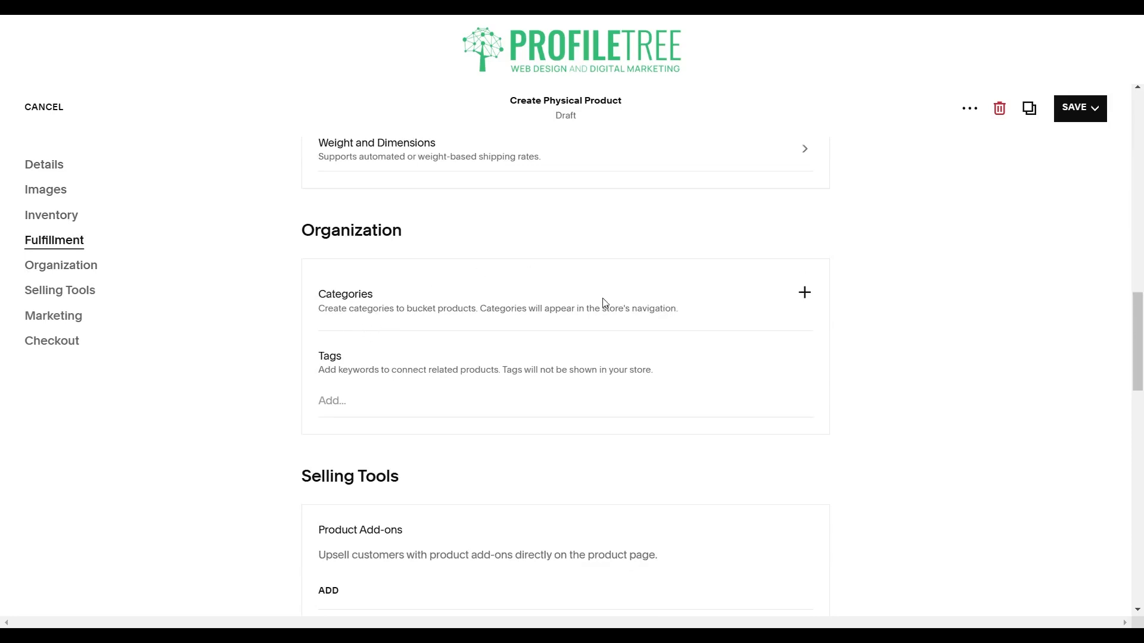
click(805, 292)
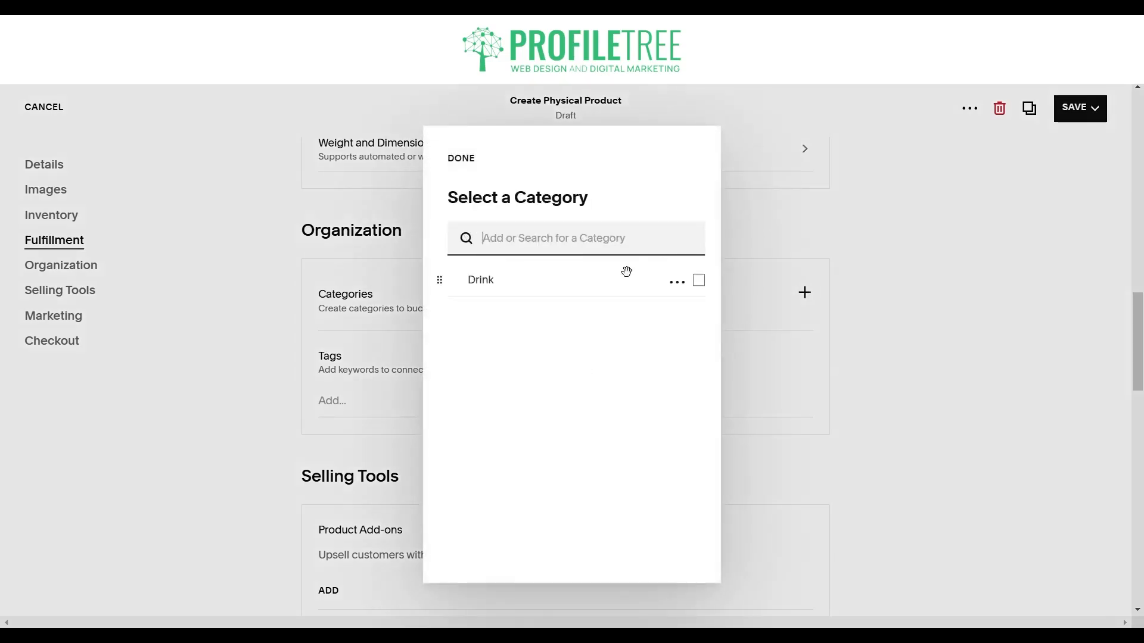
click(698, 280)
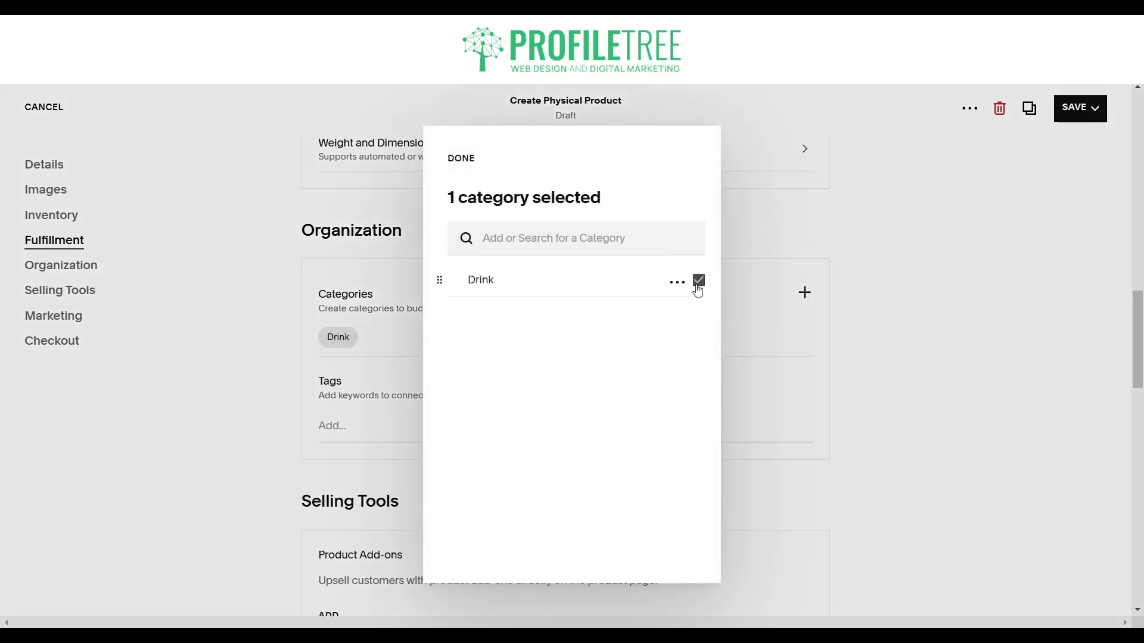
click(463, 159)
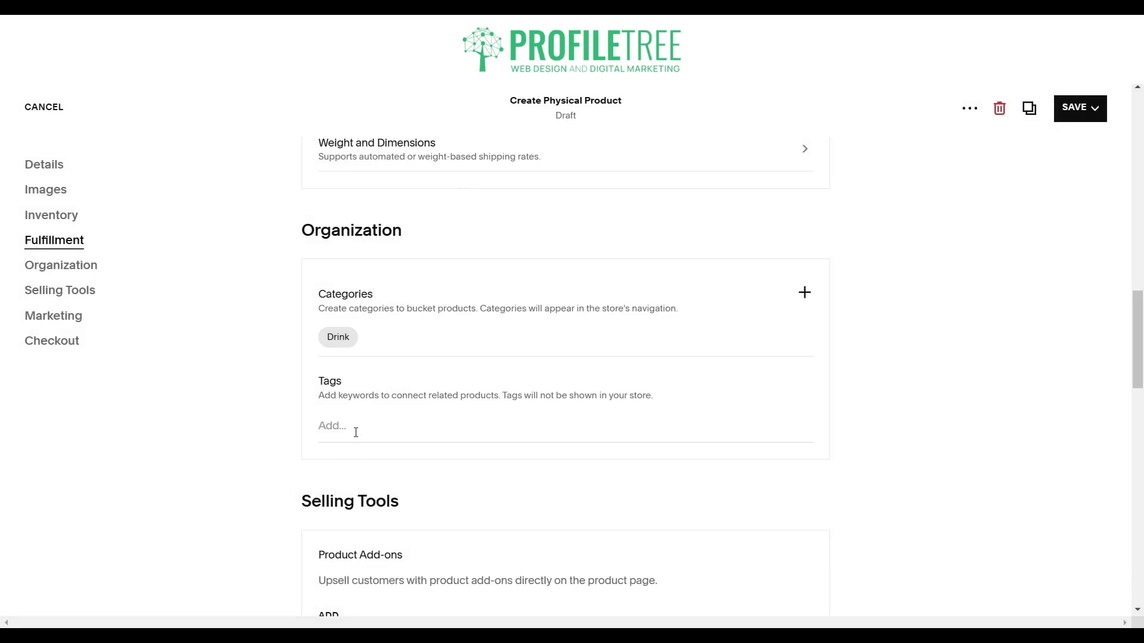
- Examine the product add-ons selection and return to review the remaining selling tools
scroll(354, 429, down, 2)
scroll(355, 438, down, 3)
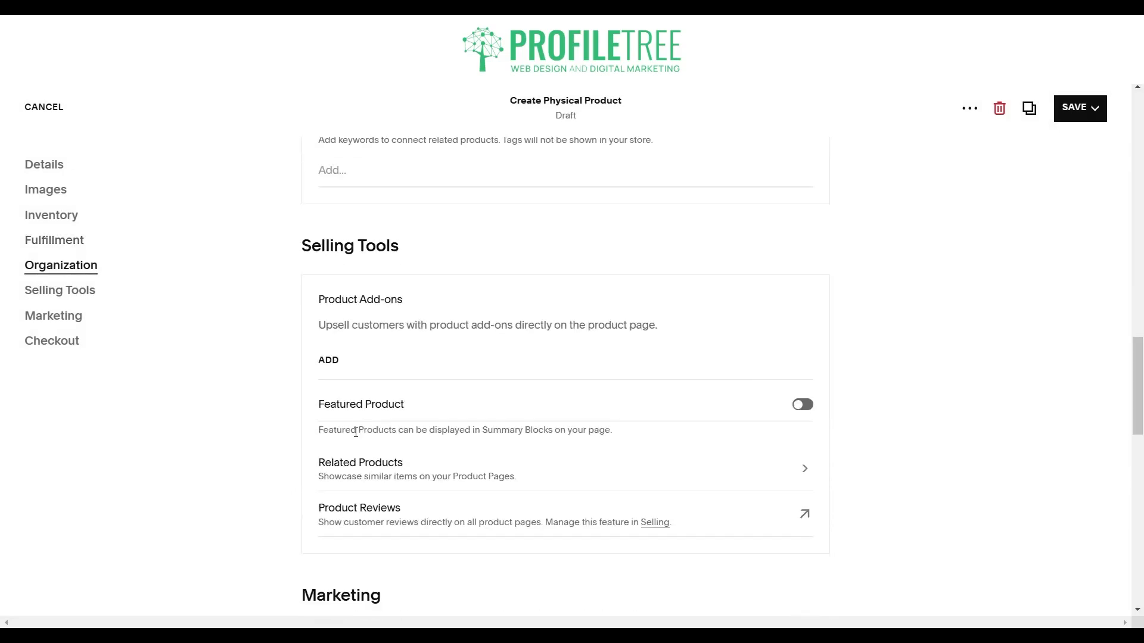
click(324, 362)
click(464, 266)
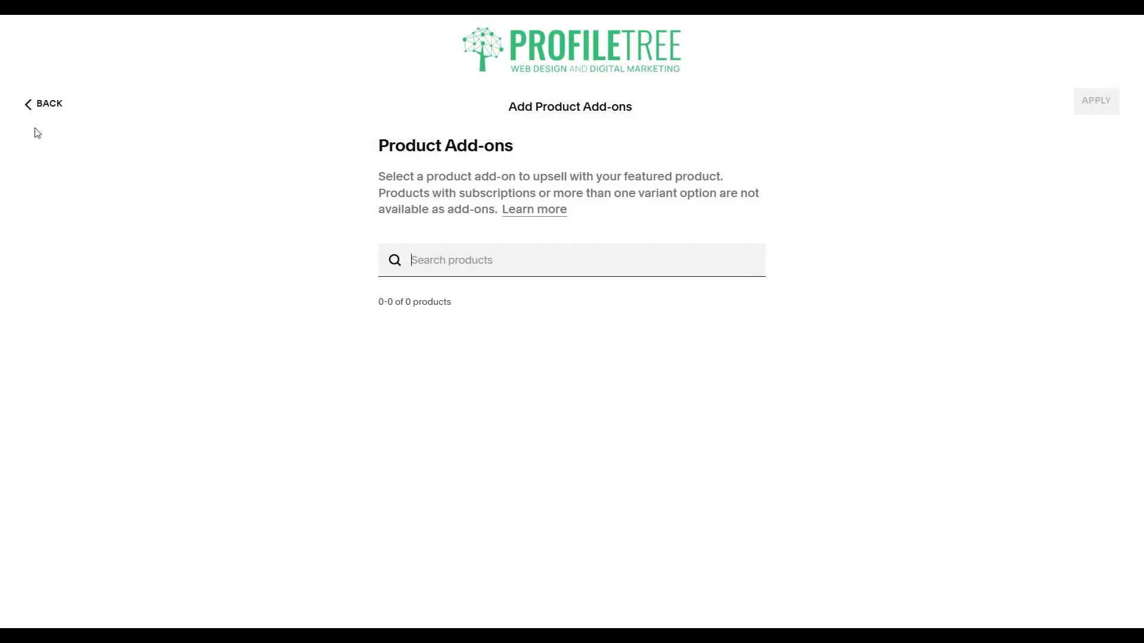
click(48, 115)
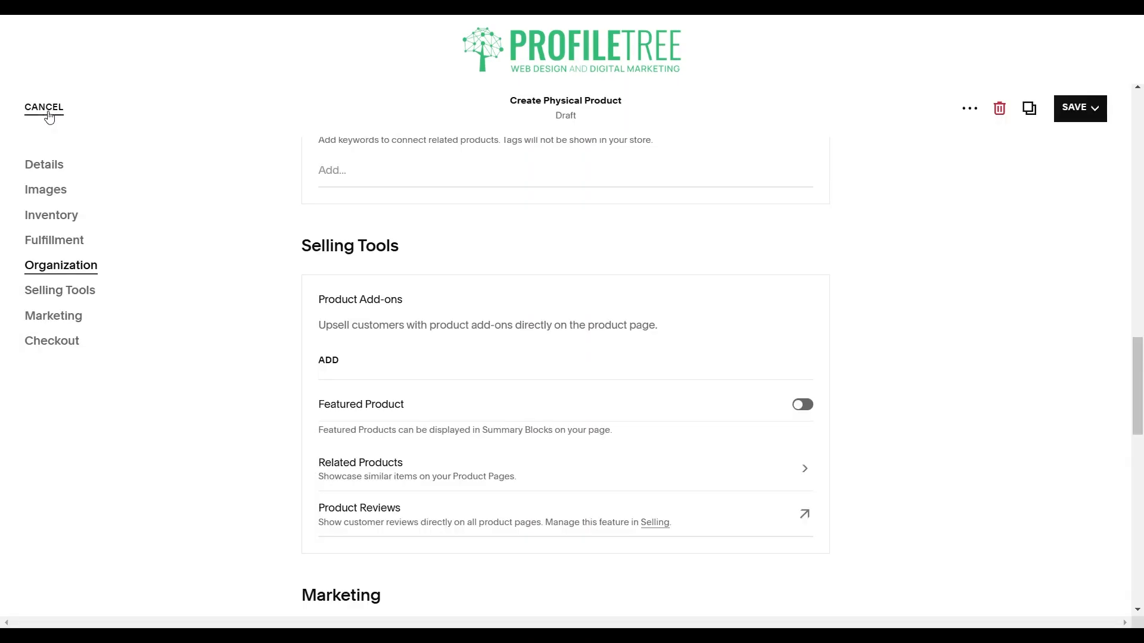
scroll(384, 276, down, 1)
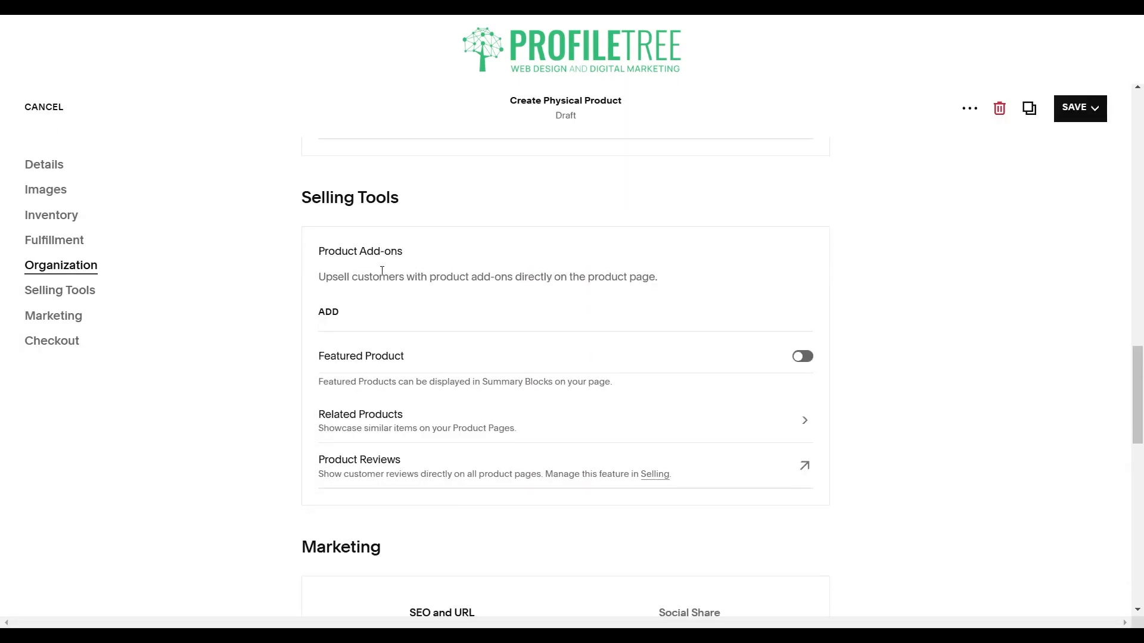
scroll(382, 275, down, 2)
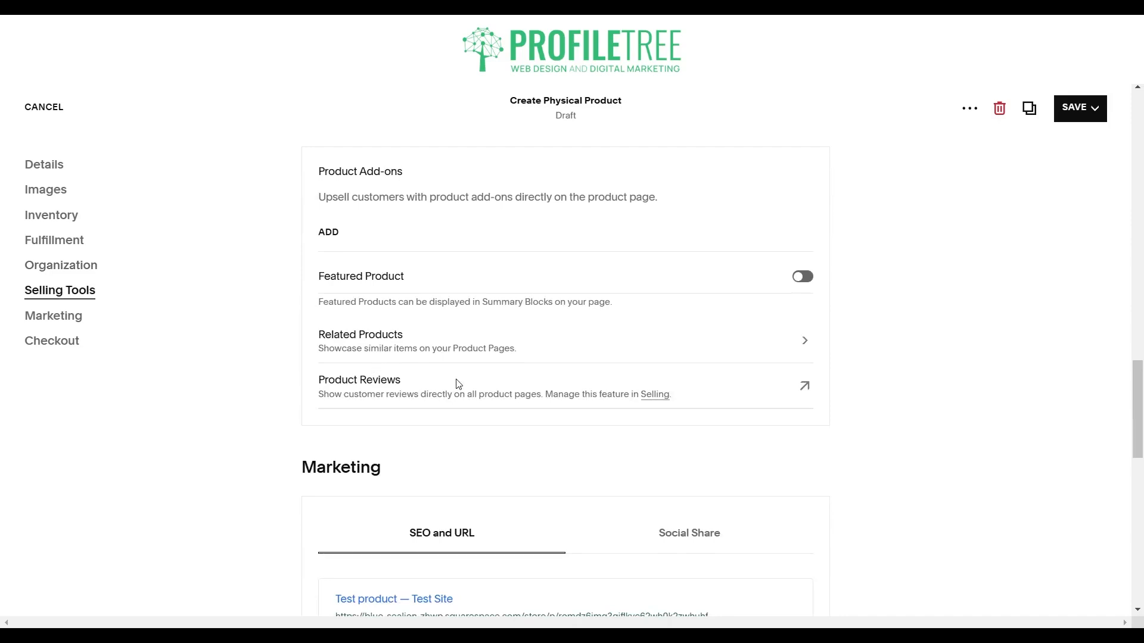
- Replace the product's URL slug with drinkstest in the SEO settings and apply it
scroll(643, 377, down, 5)
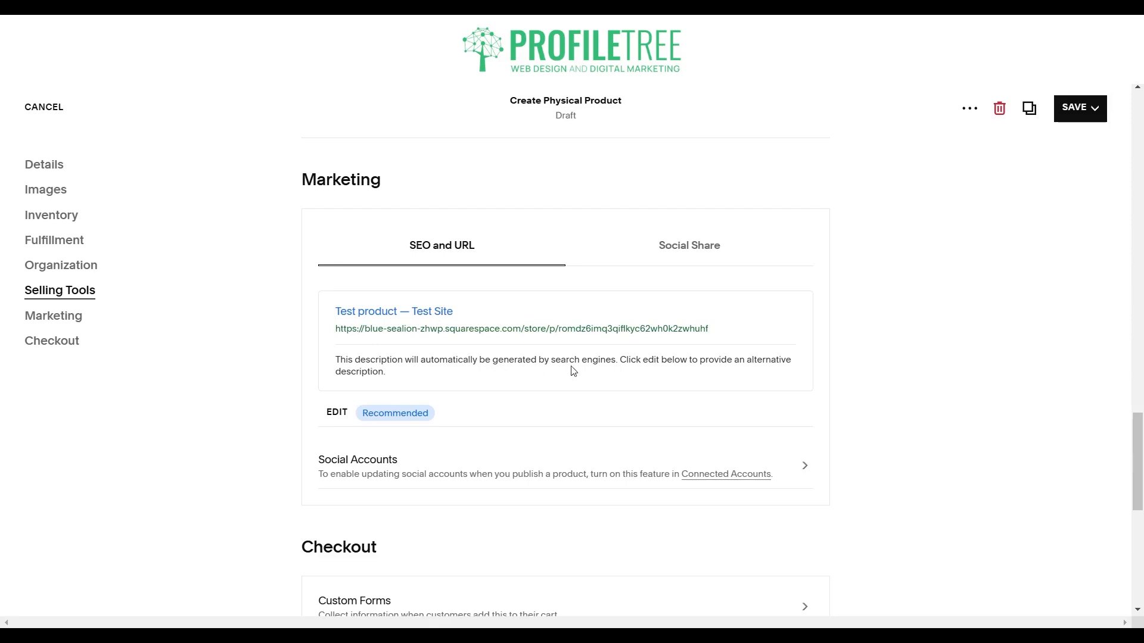
click(347, 413)
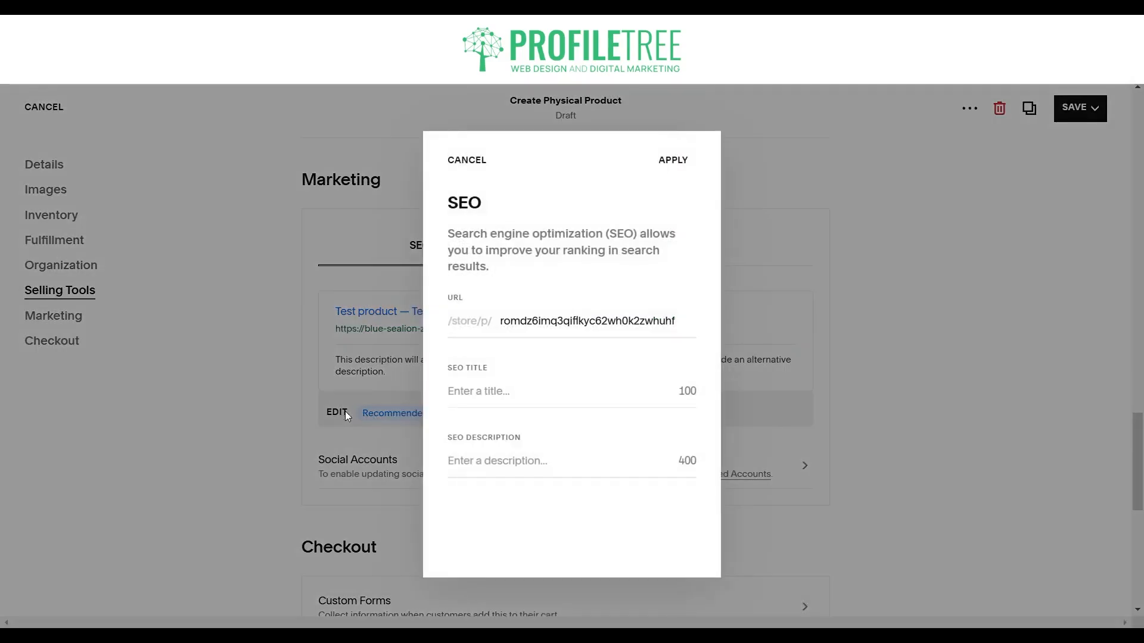
click(495, 391)
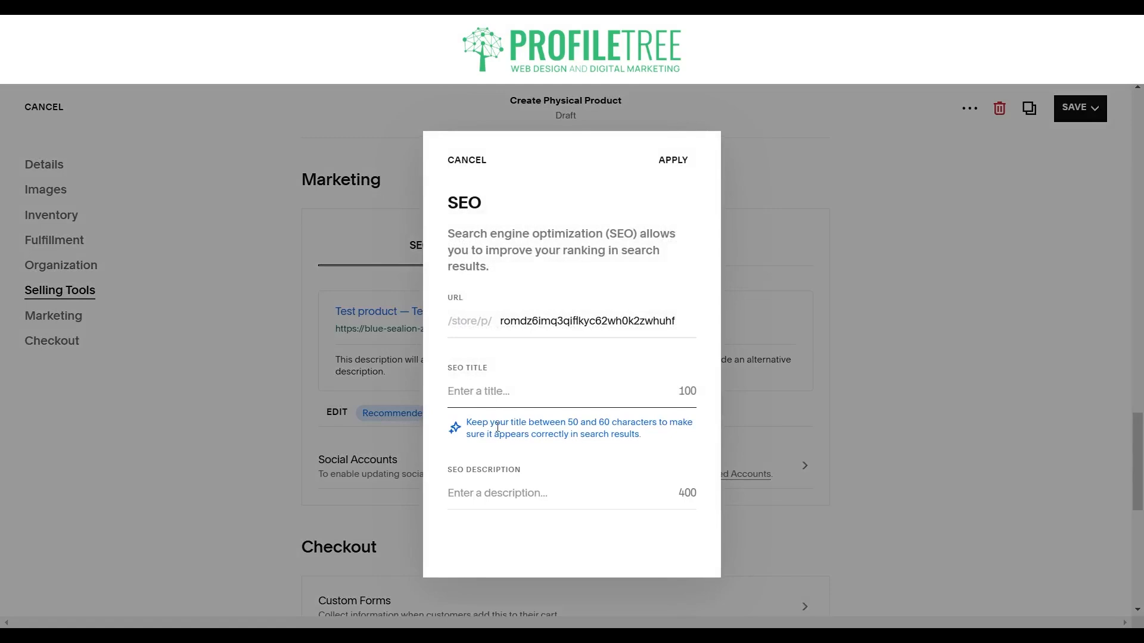
click(486, 504)
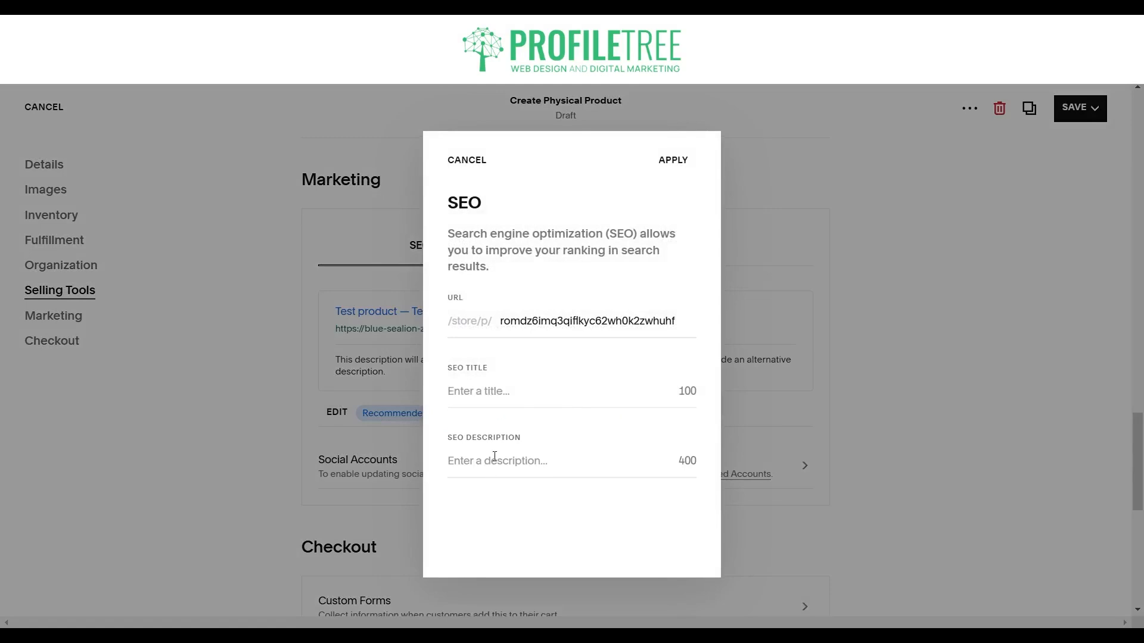
double_click(555, 312)
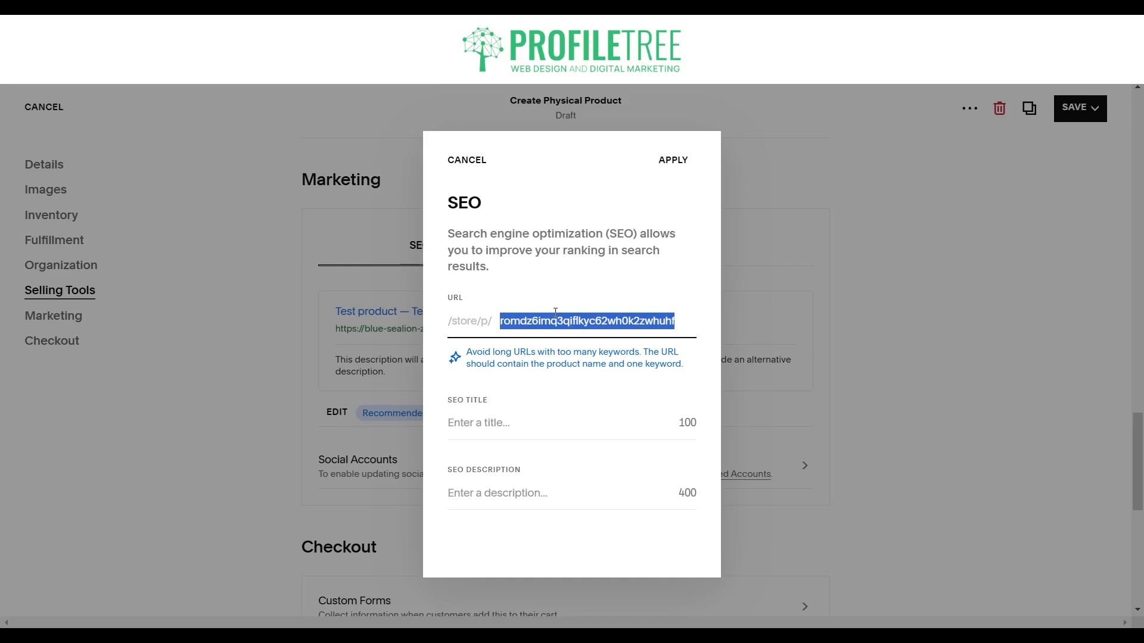
text(drinks)
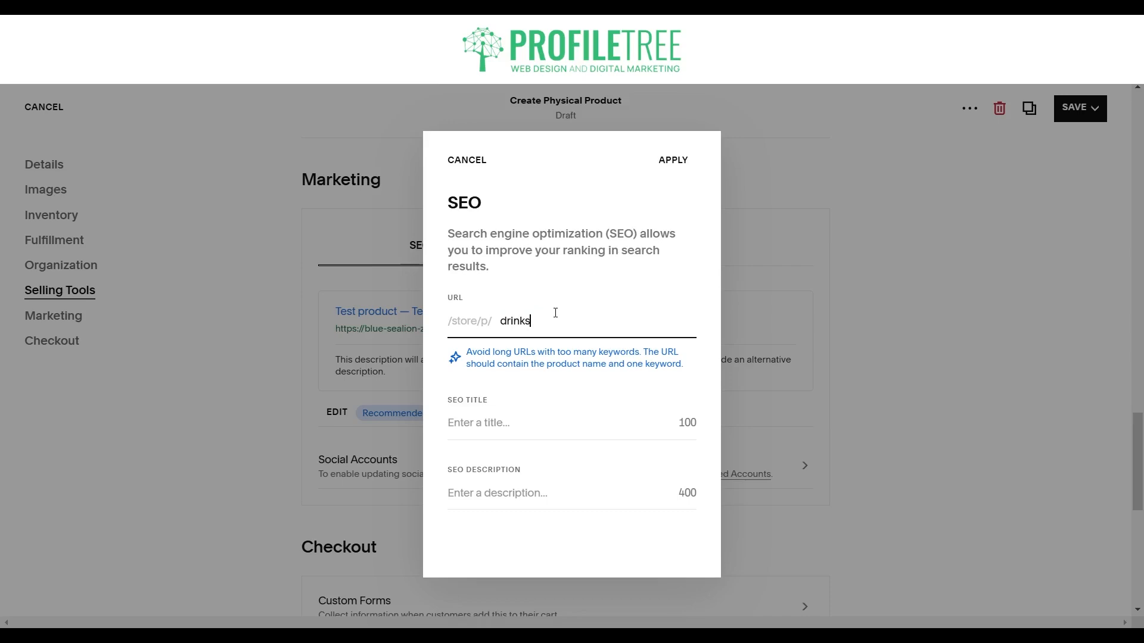
text(test)
click(676, 159)
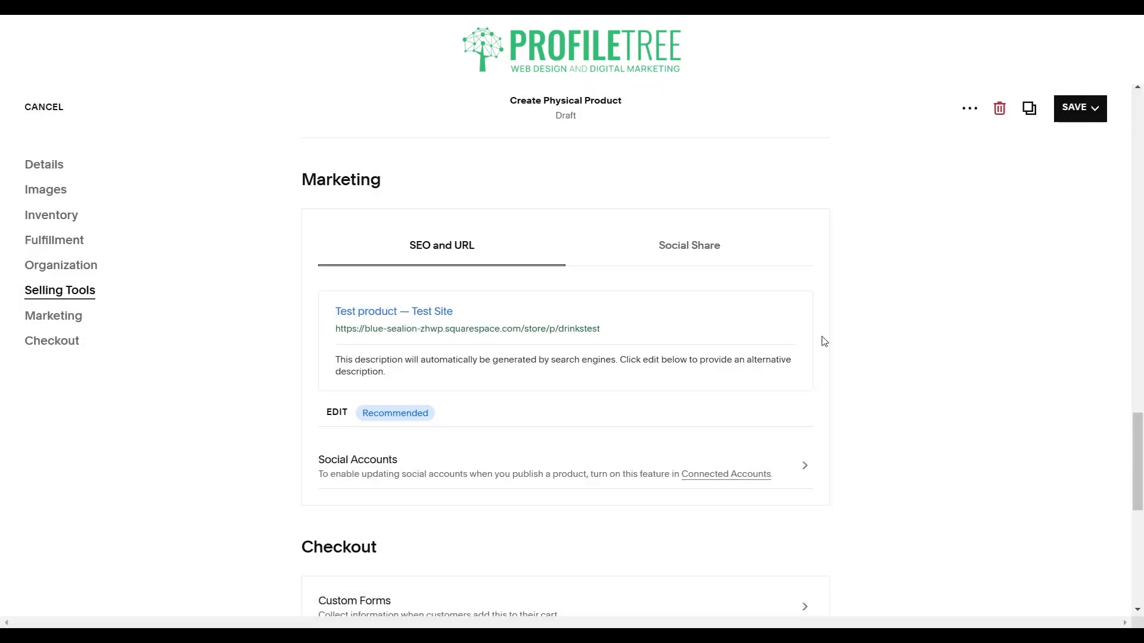
- Check the product's new URL, and set both the SEO title and SEO description to drinkstest
scroll(824, 341, down, 1)
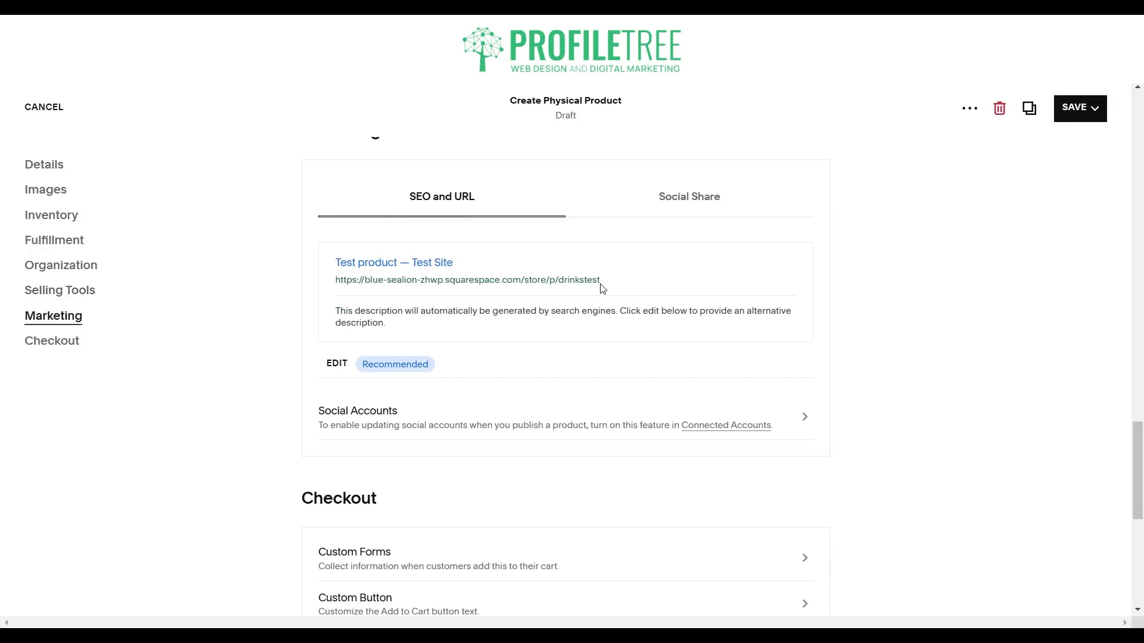
drag(600, 282, 359, 277)
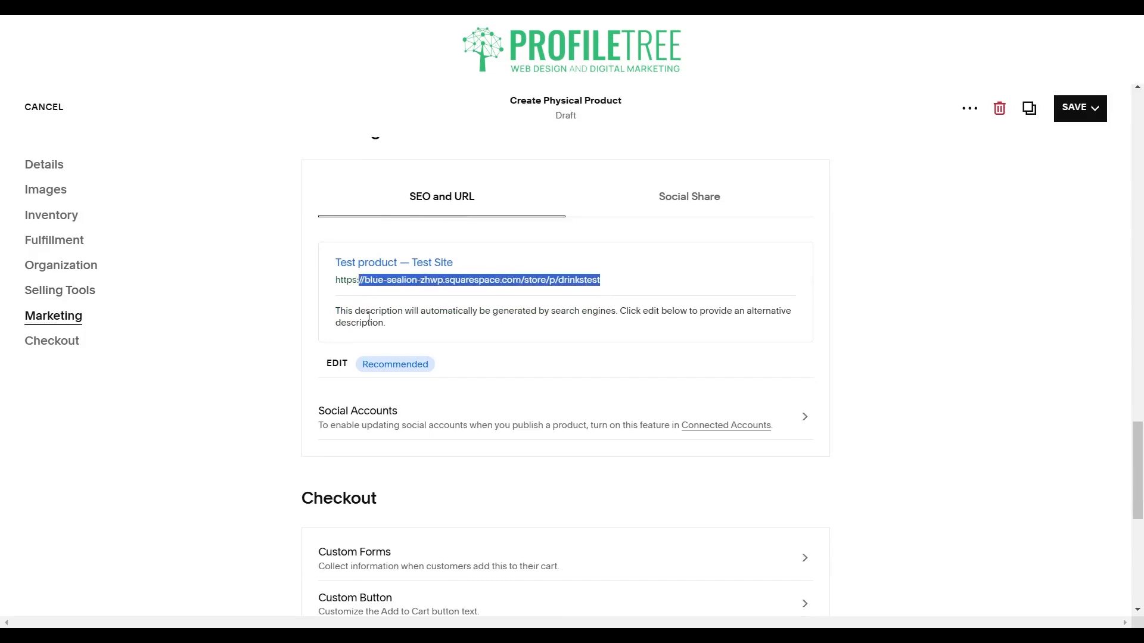
click(337, 363)
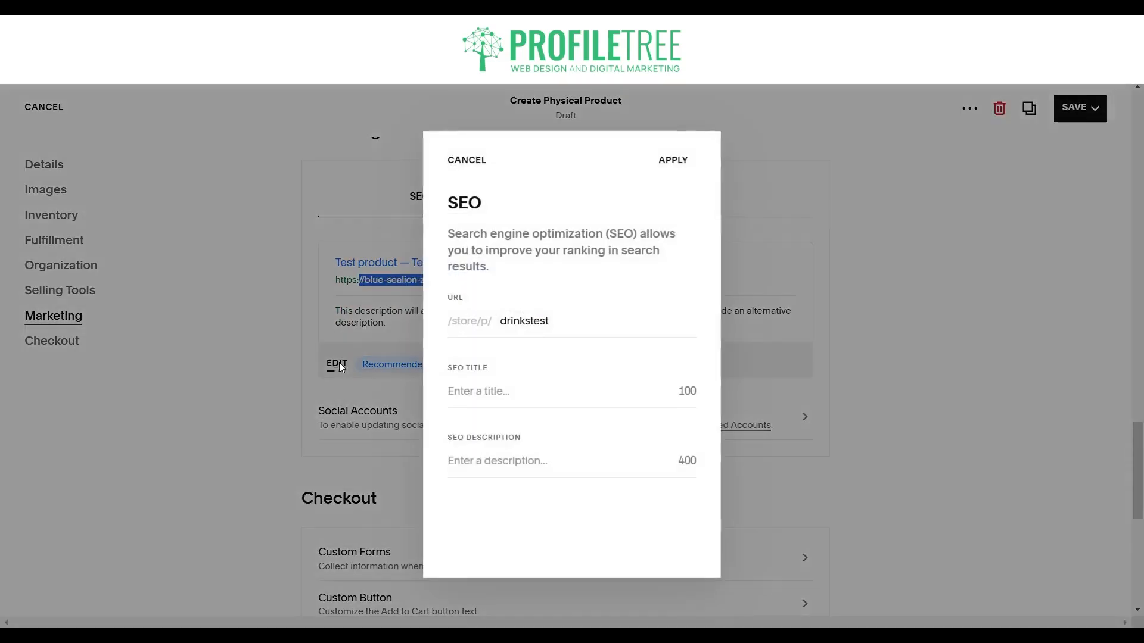
click(494, 387)
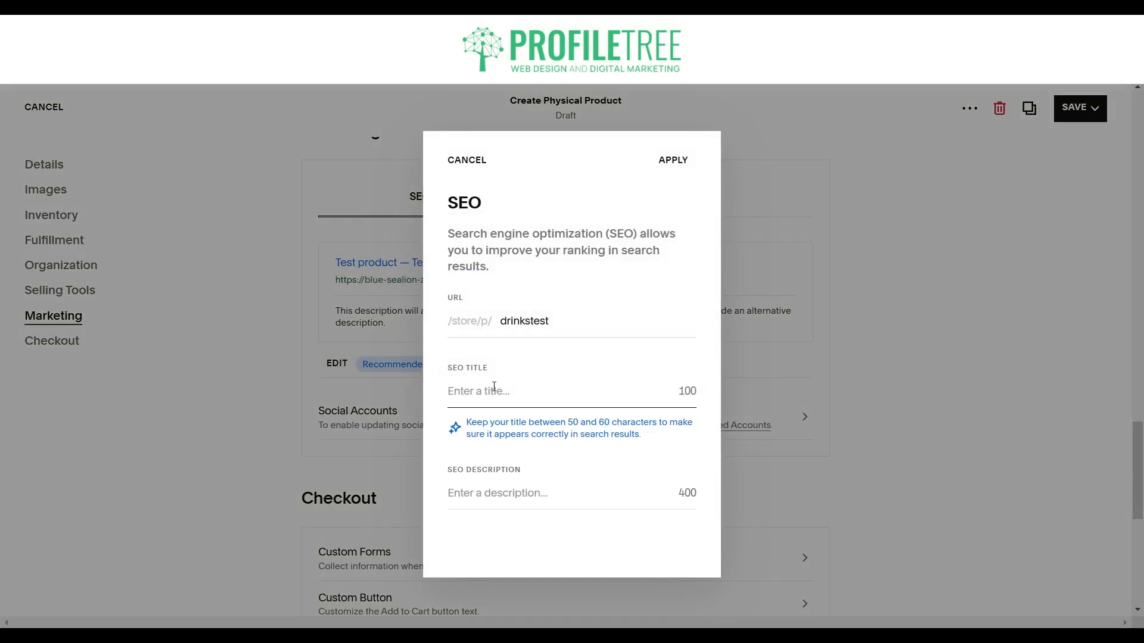
text(drinkstest)
click(500, 488)
text(drinkstes)
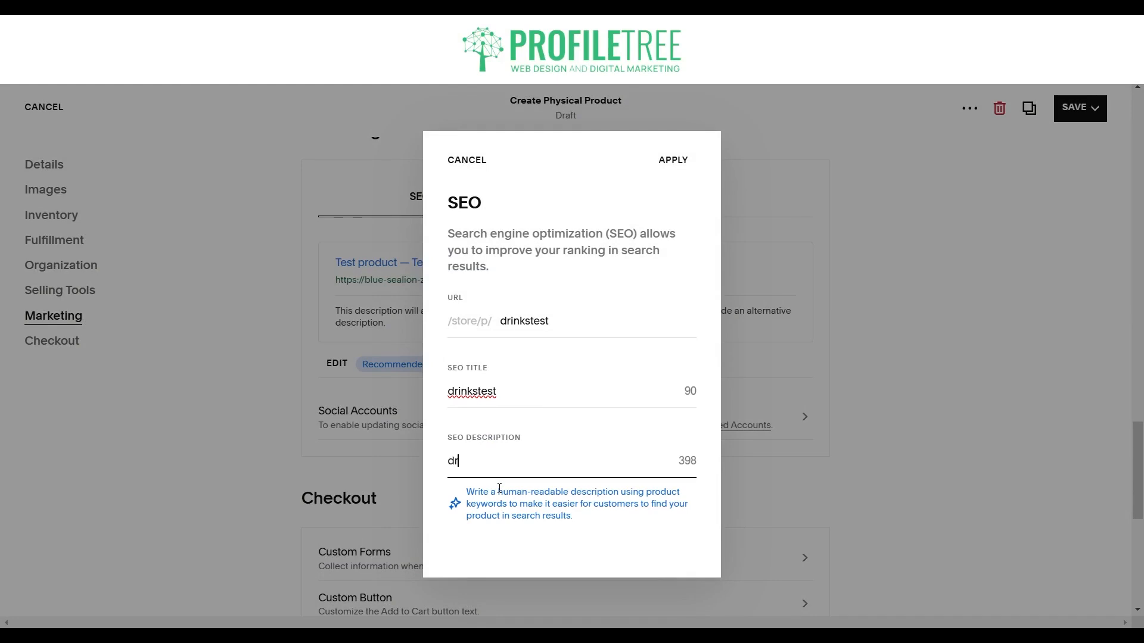
text(t)
click(683, 165)
scroll(684, 286, down, 2)
scroll(685, 332, down, 3)
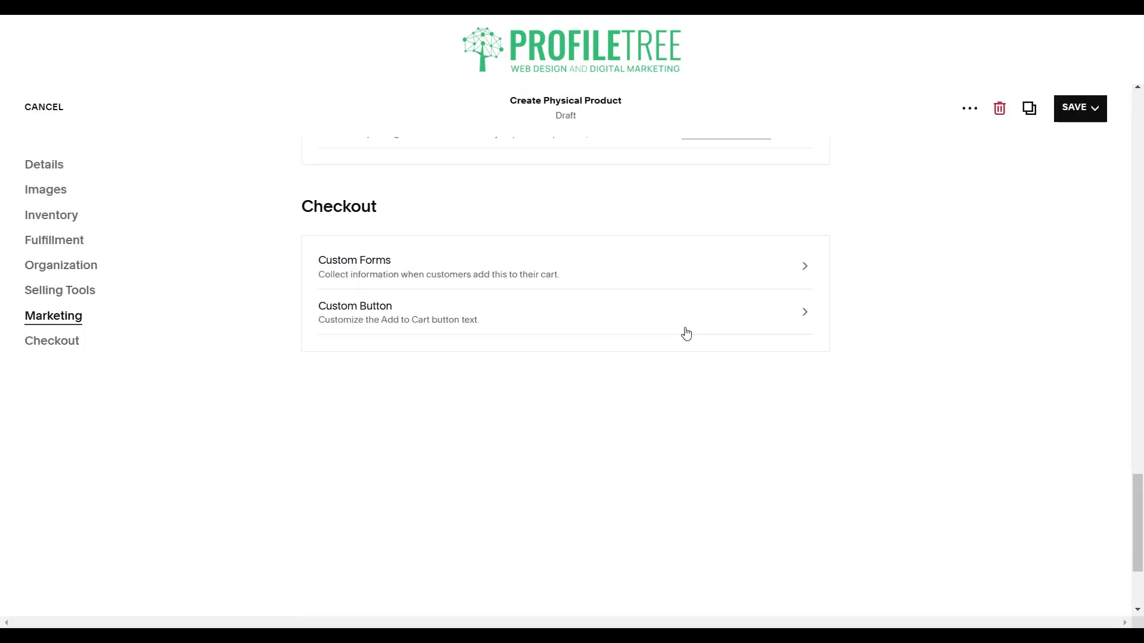
- Examine the custom forms options for the product's checkout and leave without adding a form
scroll(685, 332, up, 3)
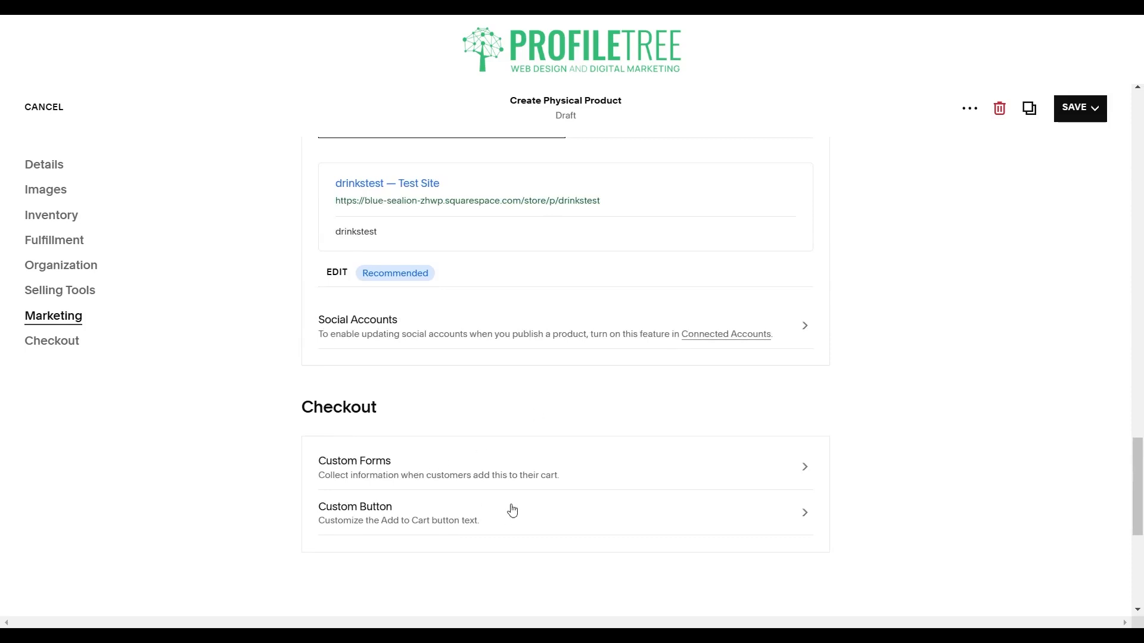
click(554, 477)
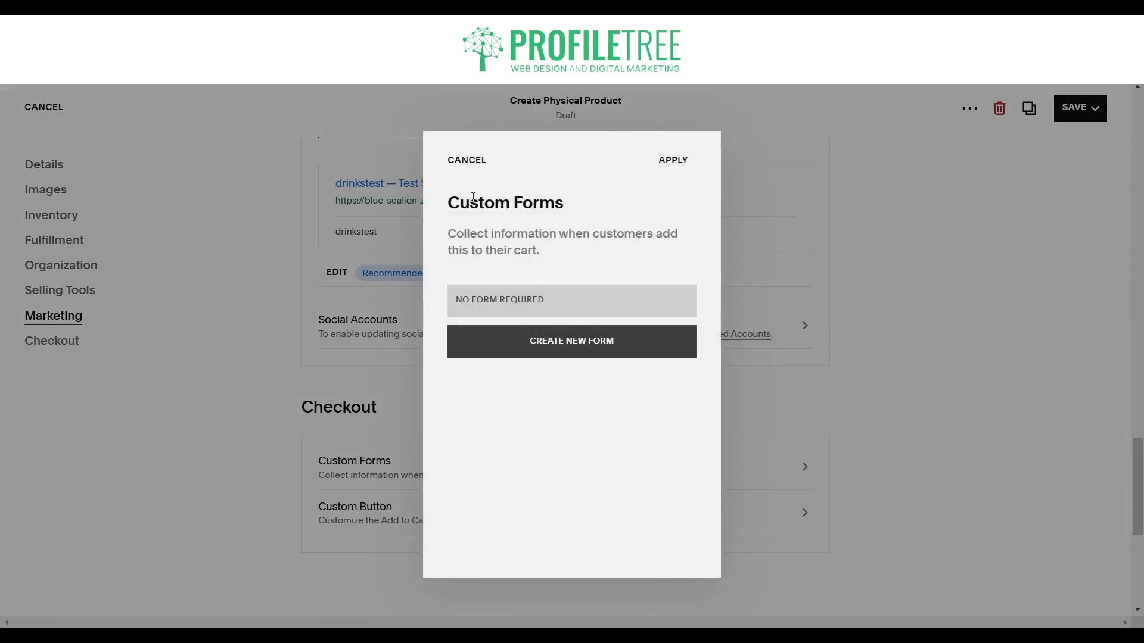
click(467, 161)
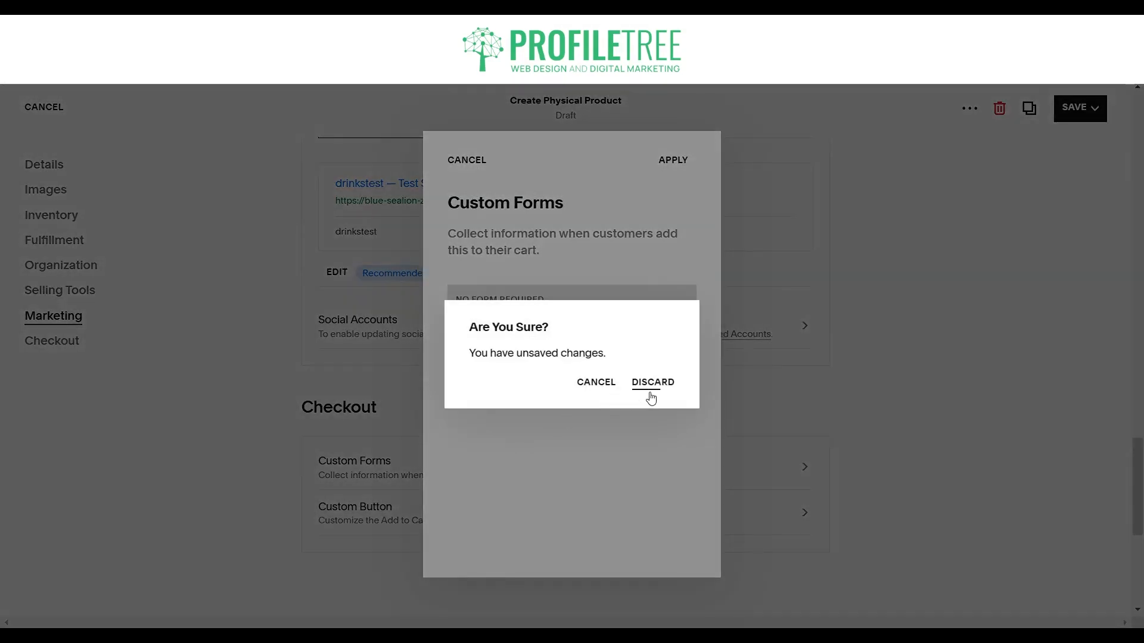
click(648, 384)
- Enable the custom purchase button label Add To Cart for the product's checkout, and publish the product
click(594, 521)
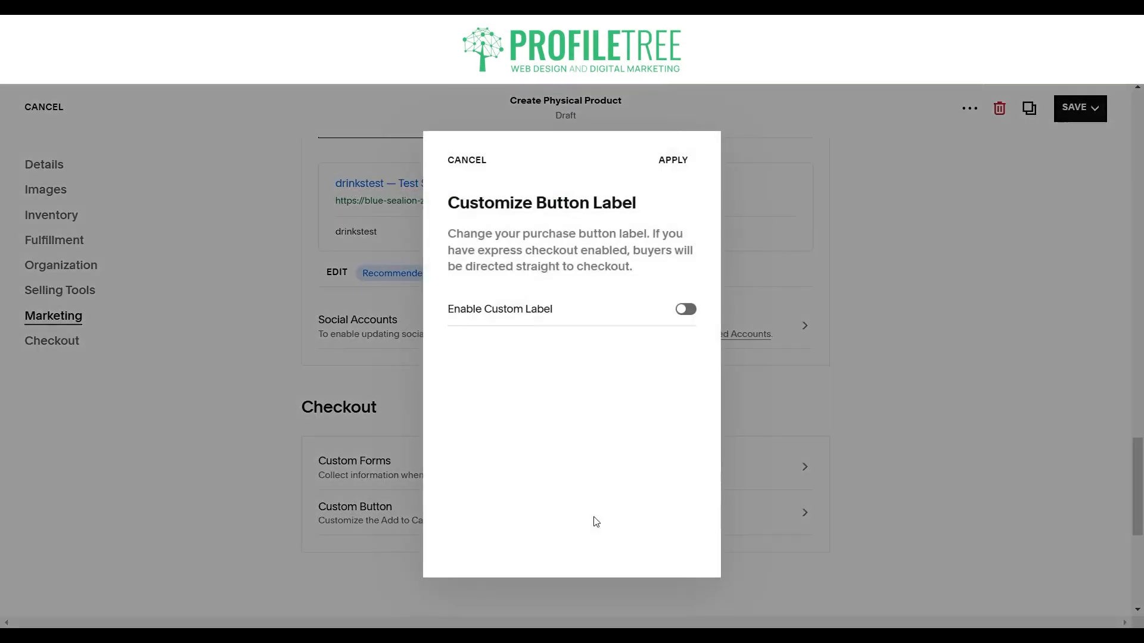
click(684, 311)
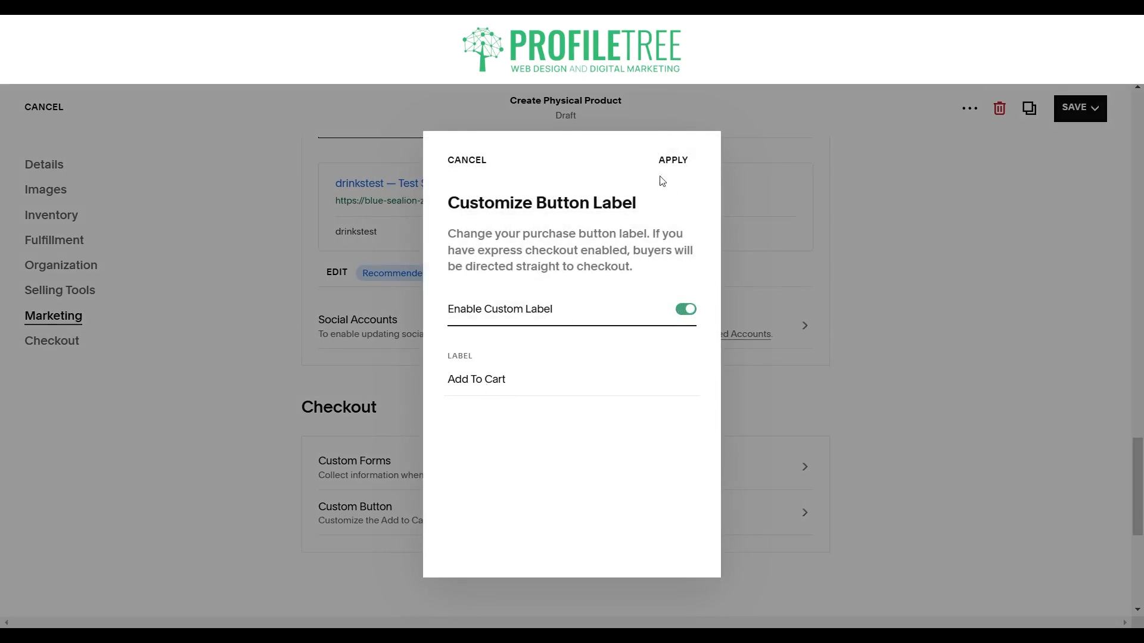
click(674, 170)
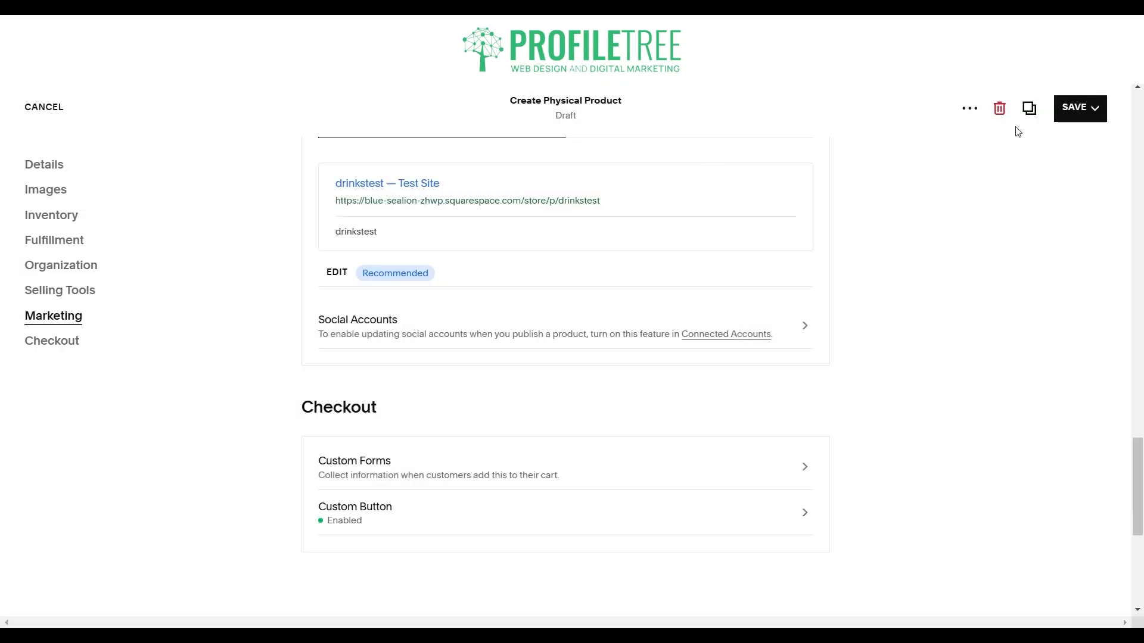
click(1072, 110)
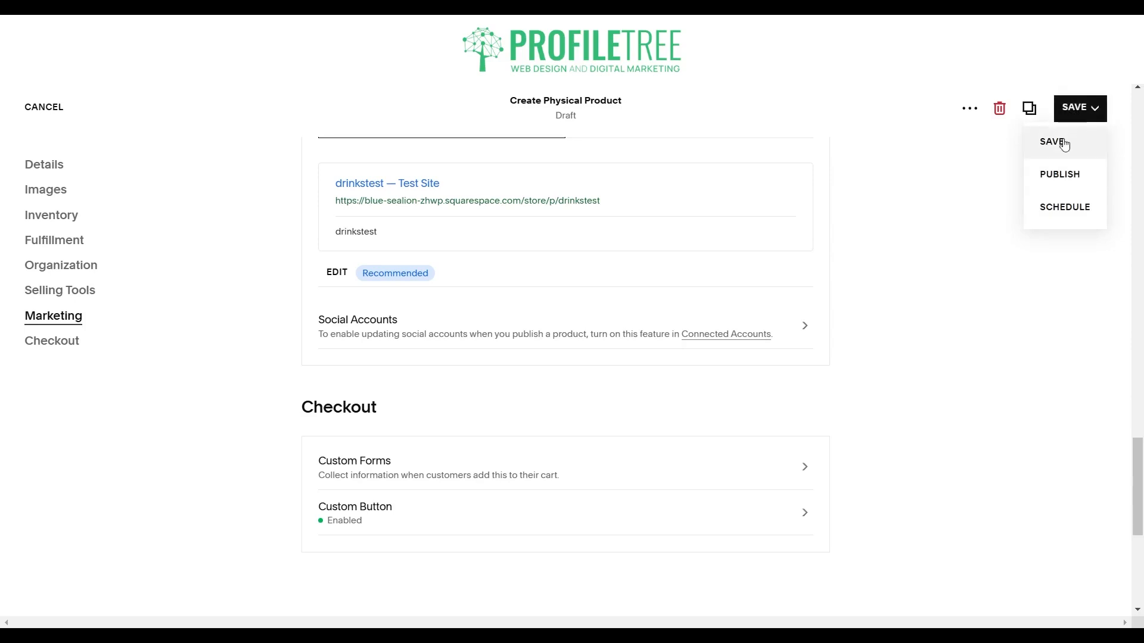
click(1061, 178)
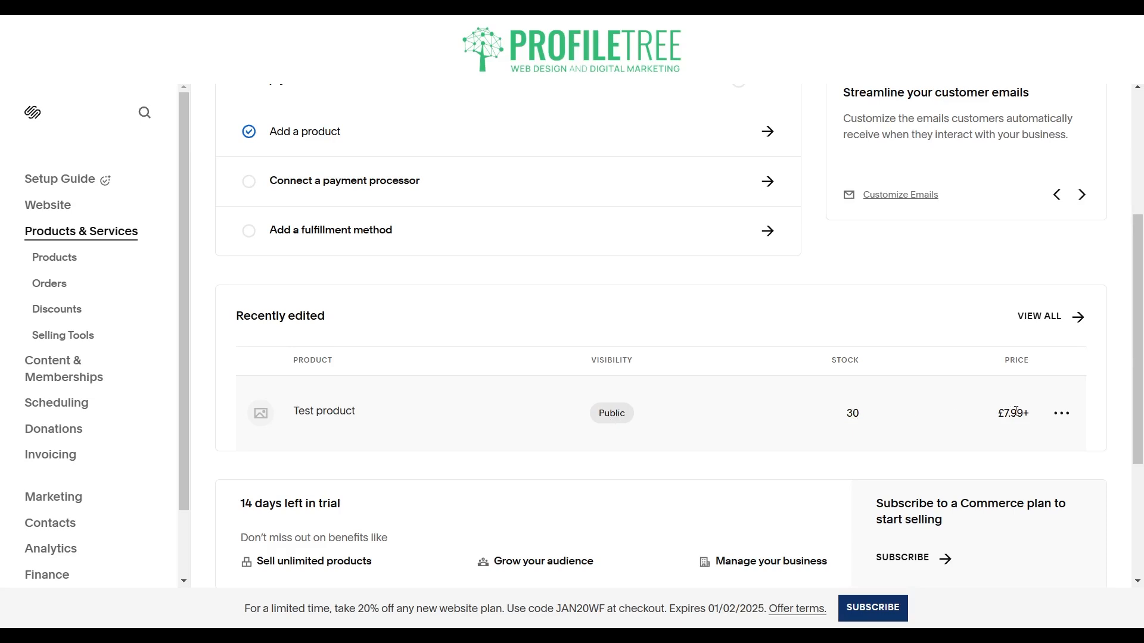
- Check the actions available for Test product in the recently edited list and review the online store setup tasks
click(1063, 413)
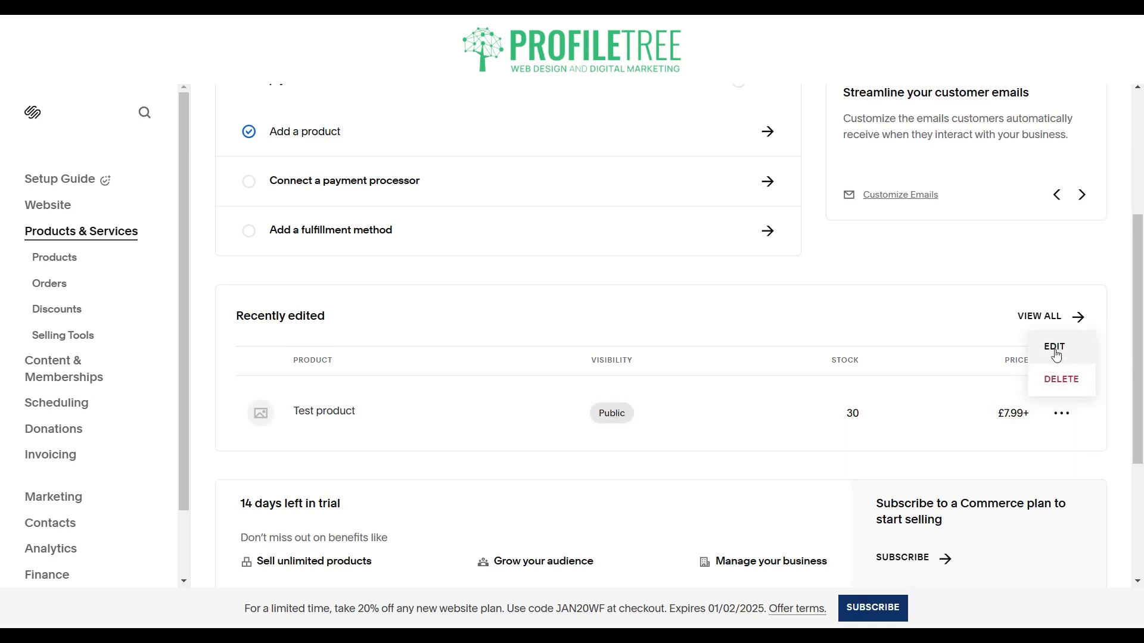
click(904, 383)
scroll(906, 383, down, 3)
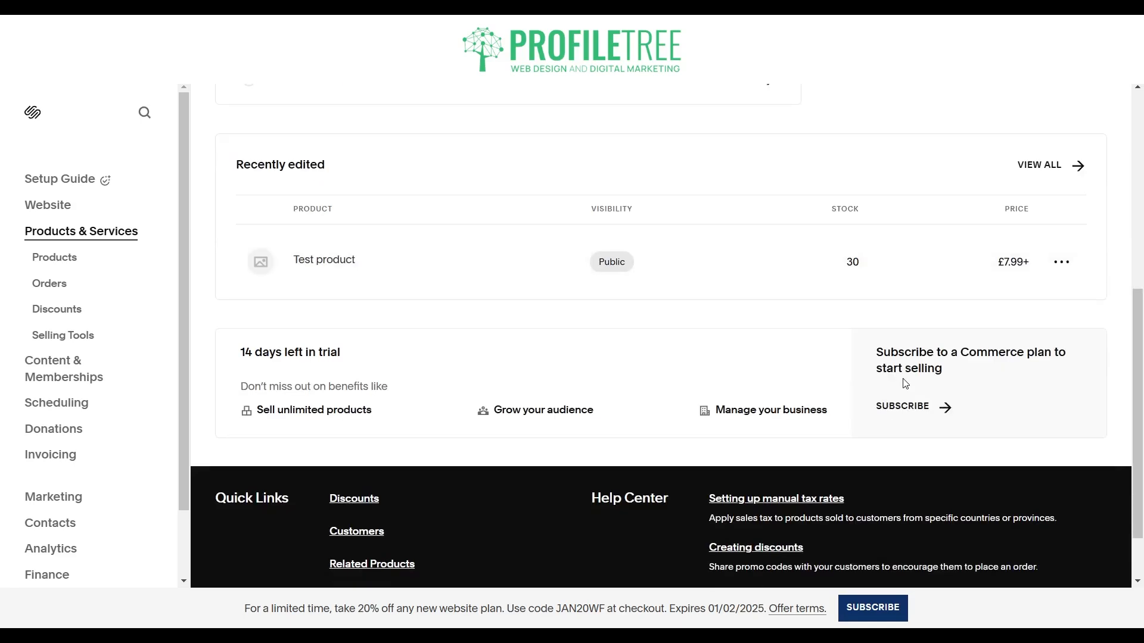
scroll(905, 383, up, 5)
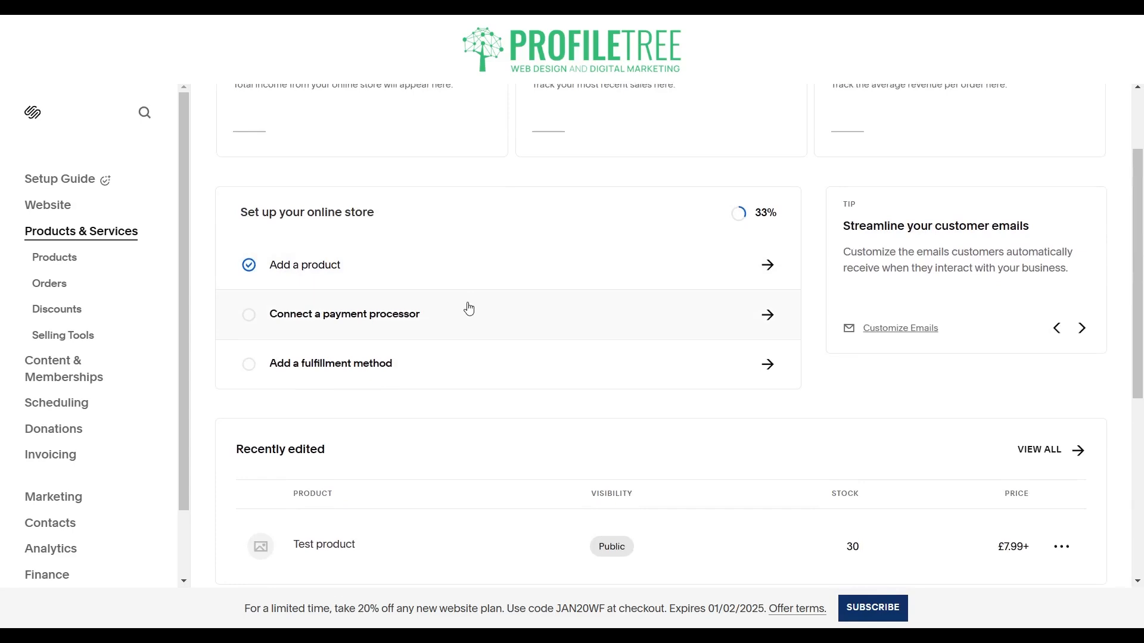
- Add a flat rate shipping option as the store's fulfillment method and name it Shipping Test
click(453, 351)
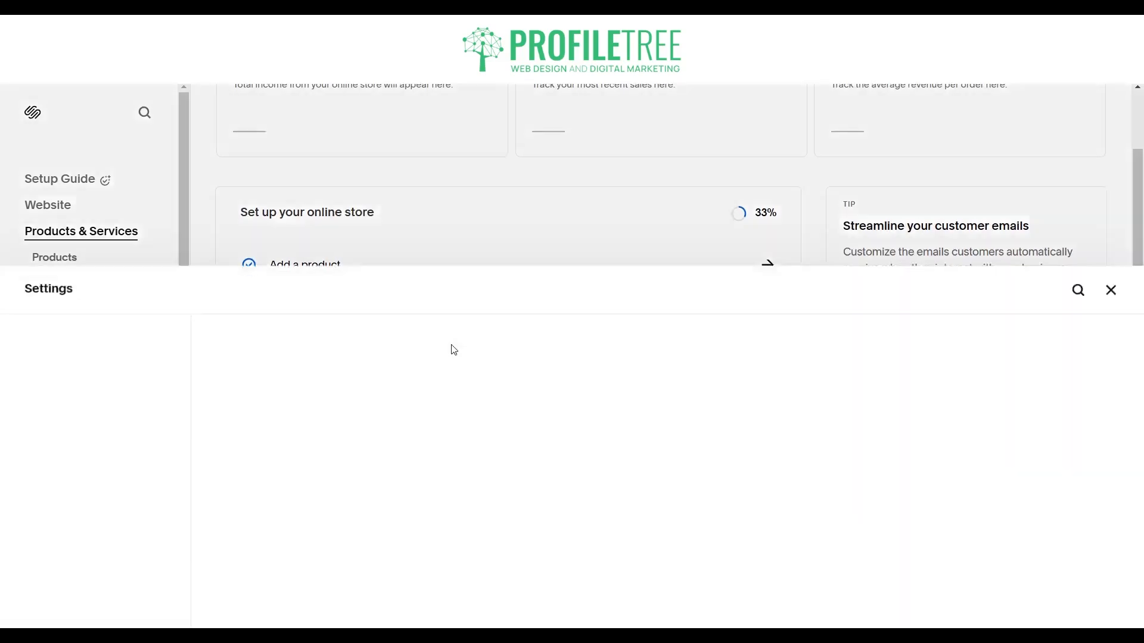
scroll(507, 425, down, 7)
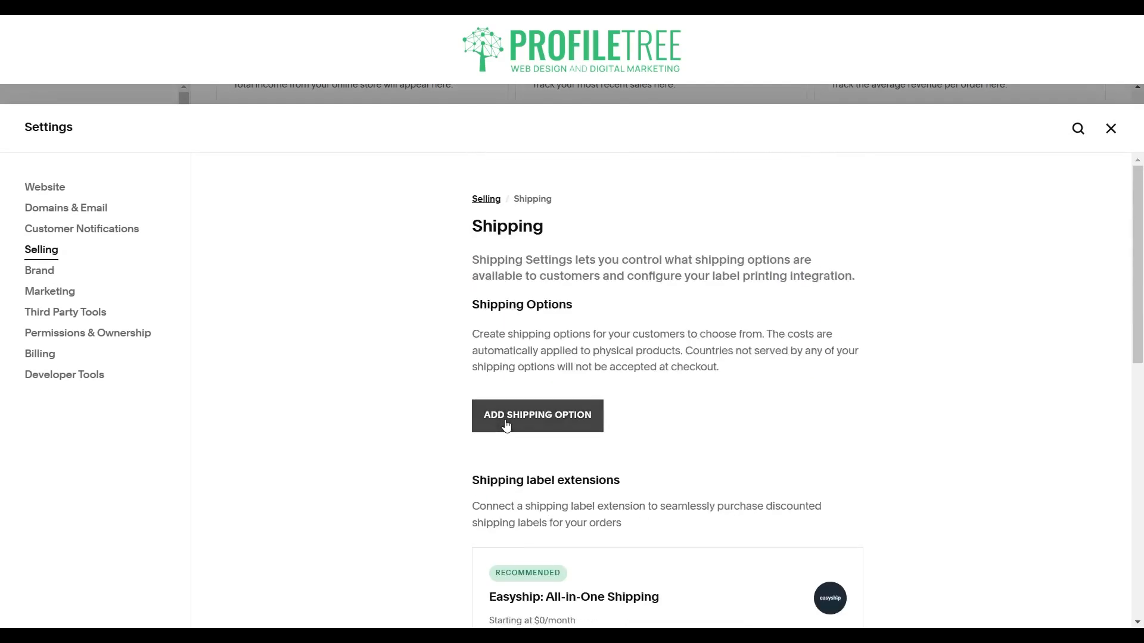
click(570, 421)
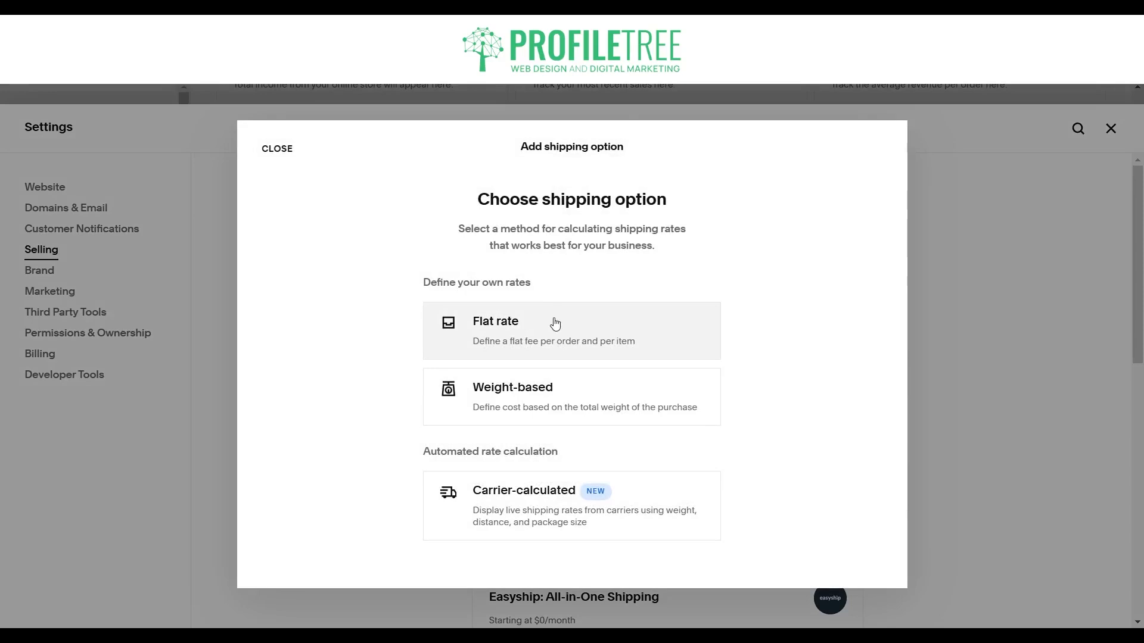
click(557, 356)
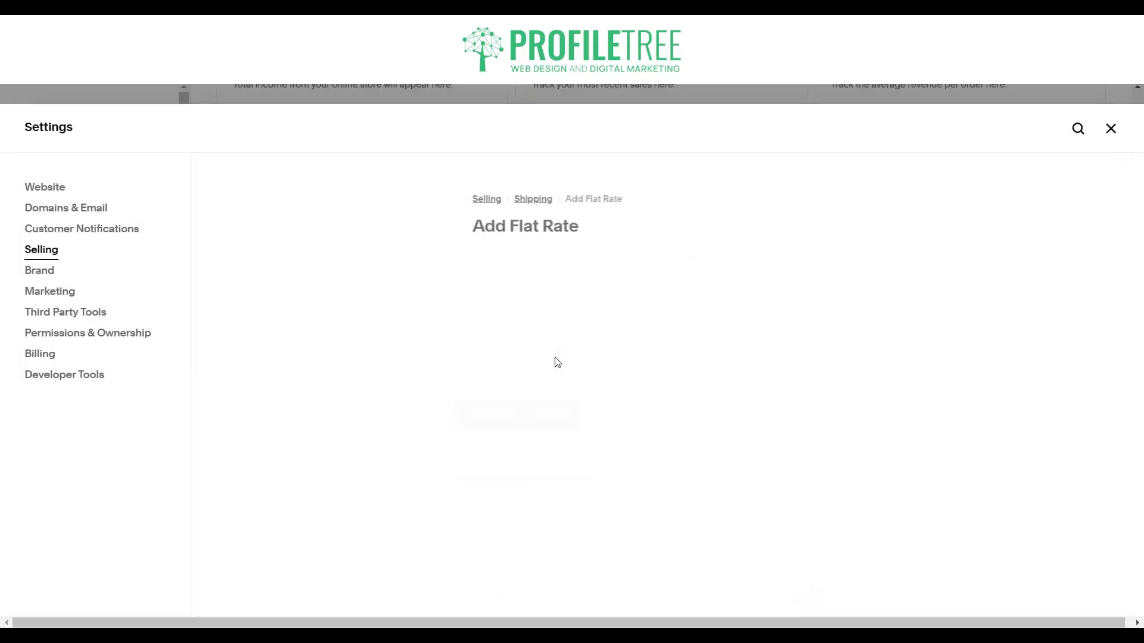
click(559, 332)
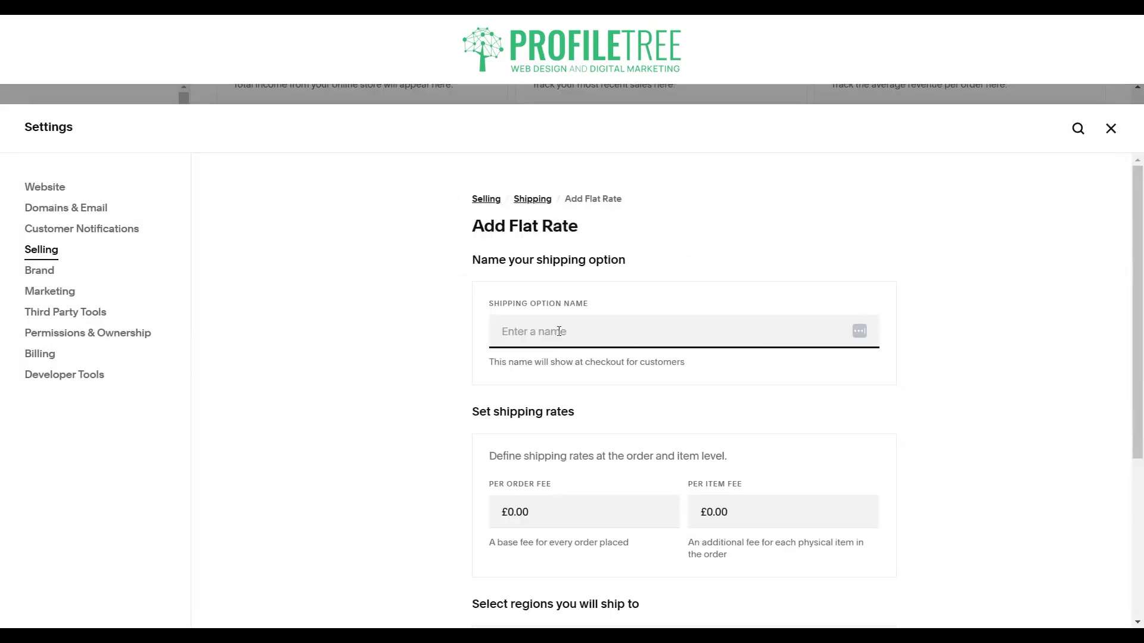
click(473, 368)
scroll(473, 368, down, 2)
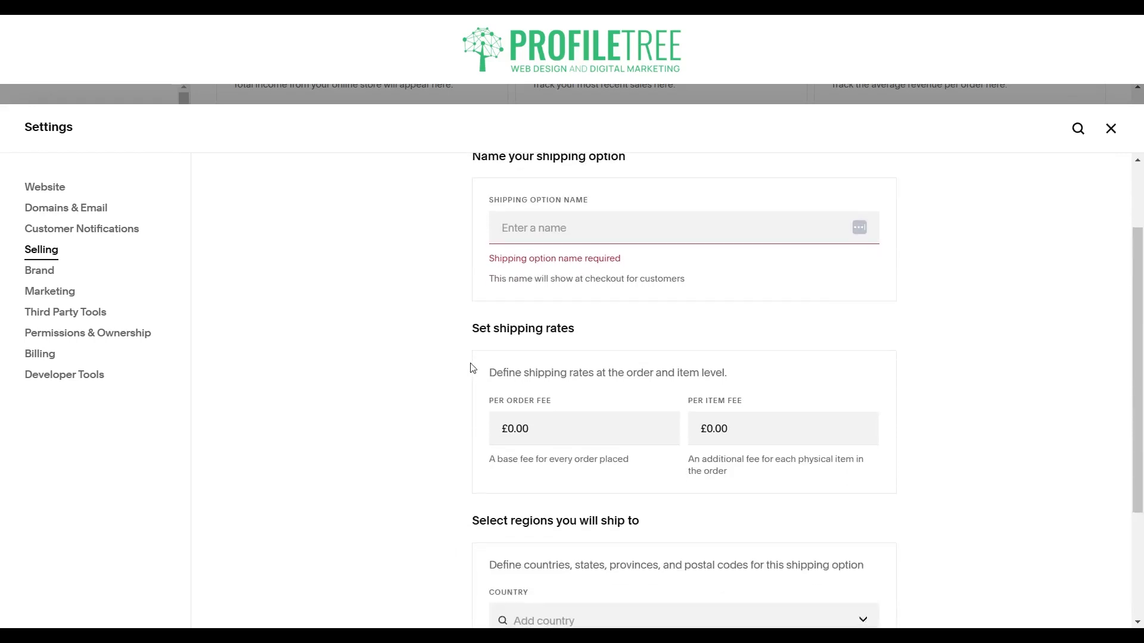
click(507, 243)
text(Sa)
text(ipping Test)
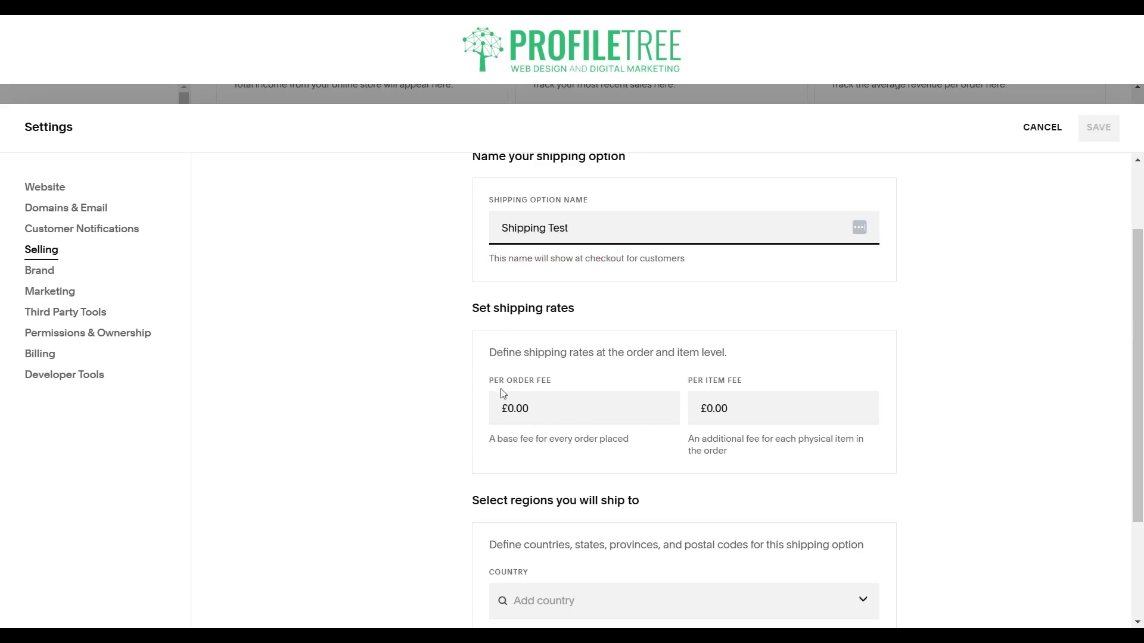
- Set both the per order fee and the per item fee of the shipping option to £9.00
click(510, 419)
click(511, 411)
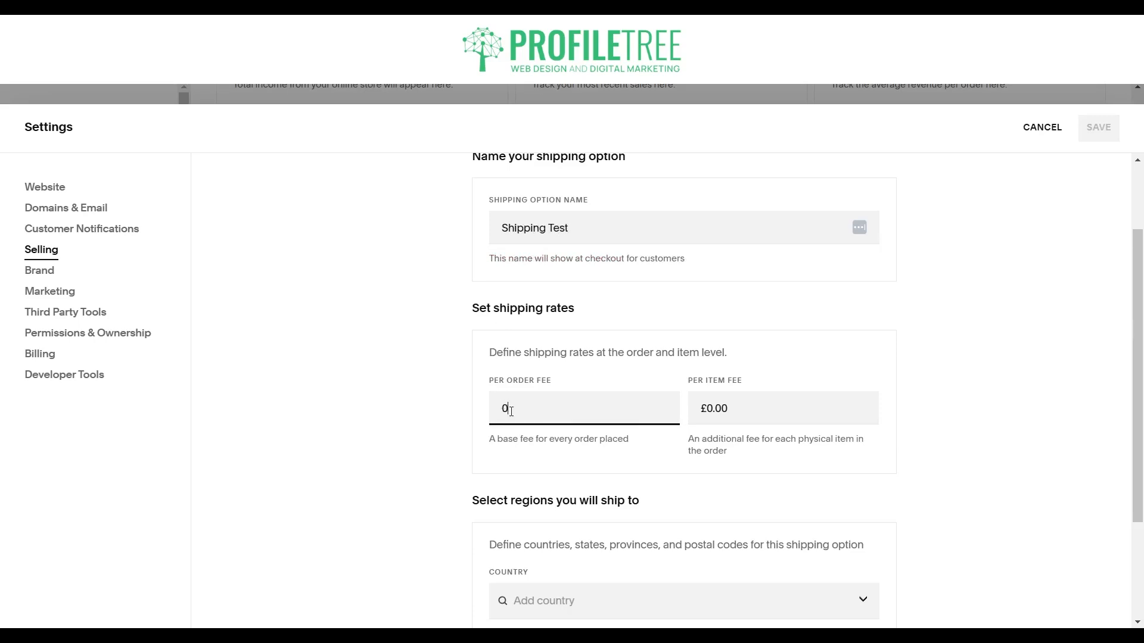
key(BackSpace)
text(9)
click(714, 410)
key(BackSpace)
text(9)
click(363, 492)
- Add United Kingdom as the region for the flat rate shipping option and save it
scroll(362, 493, down, 3)
click(591, 450)
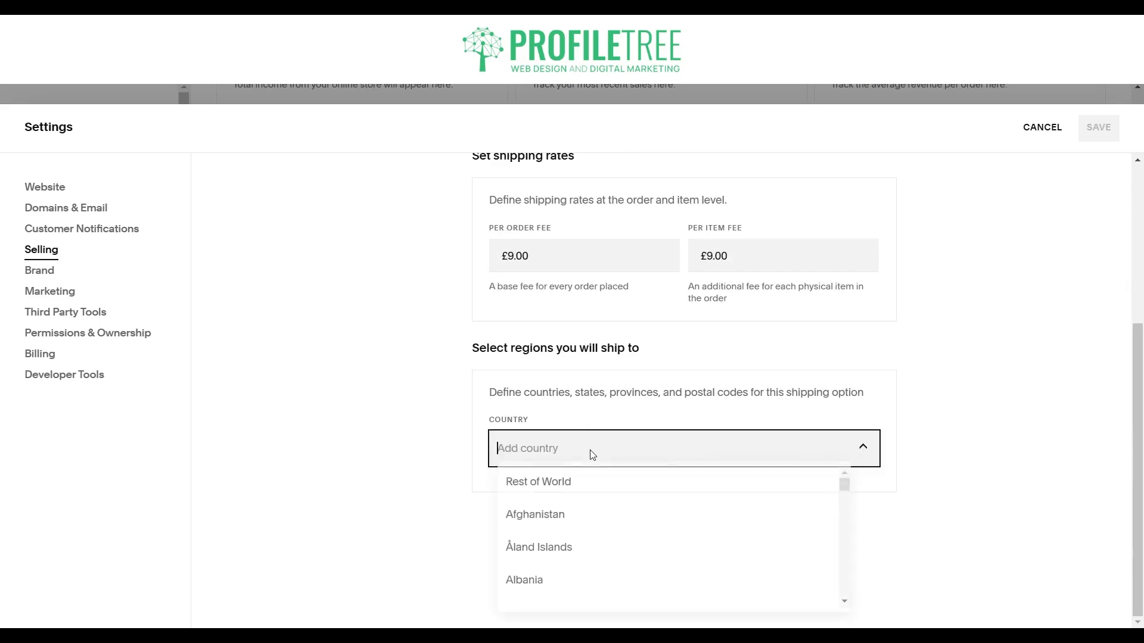
text(uni)
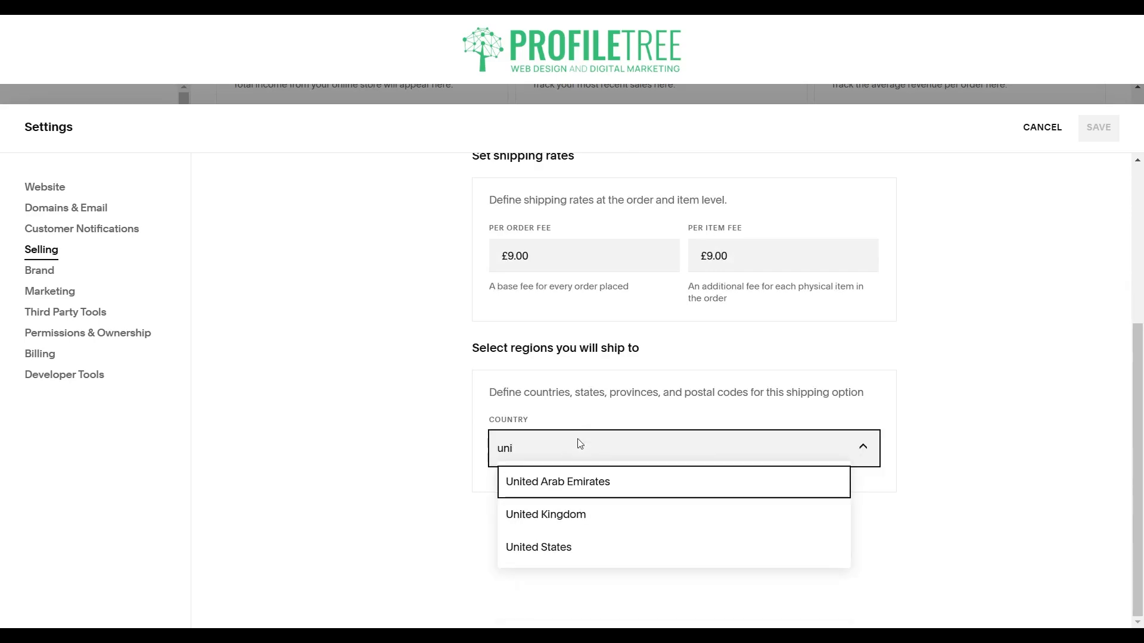
click(545, 514)
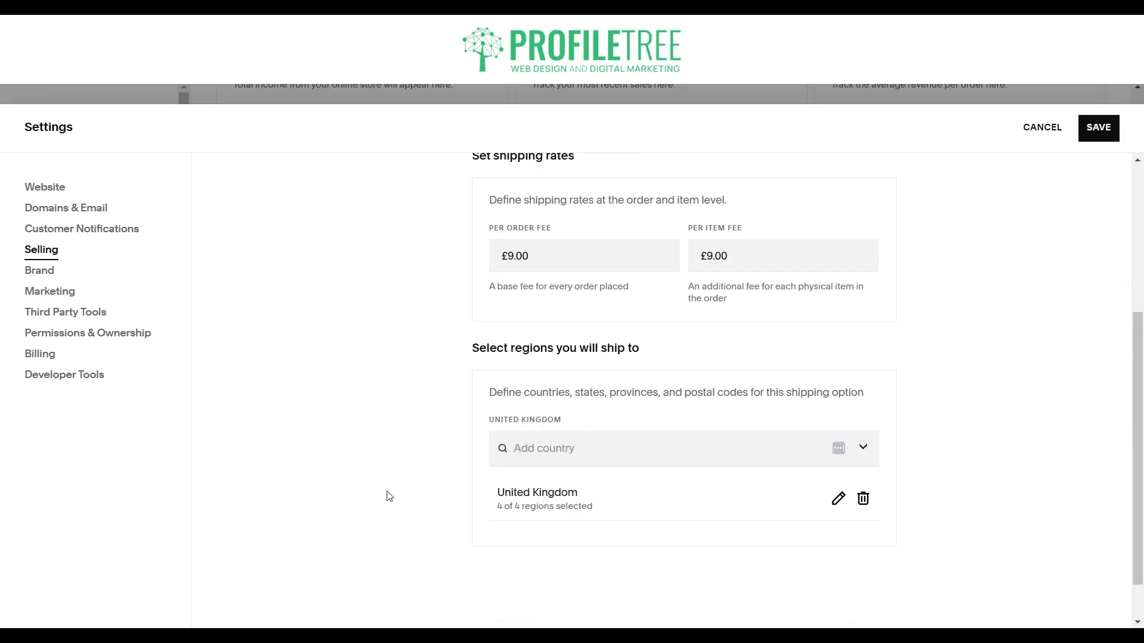
scroll(389, 496, down, 1)
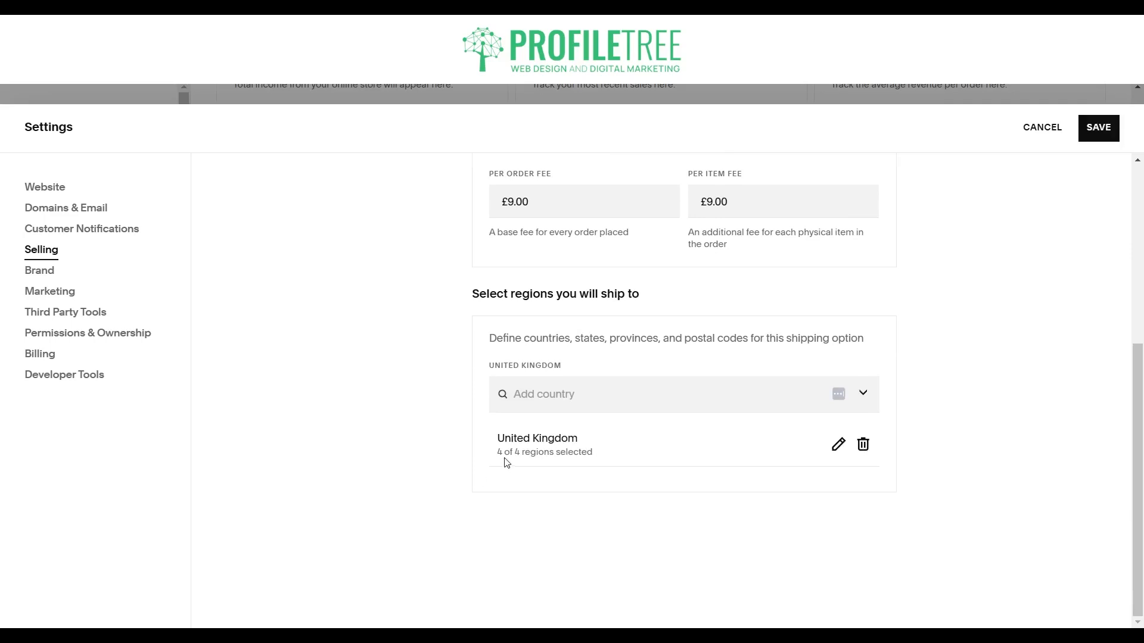
click(1098, 128)
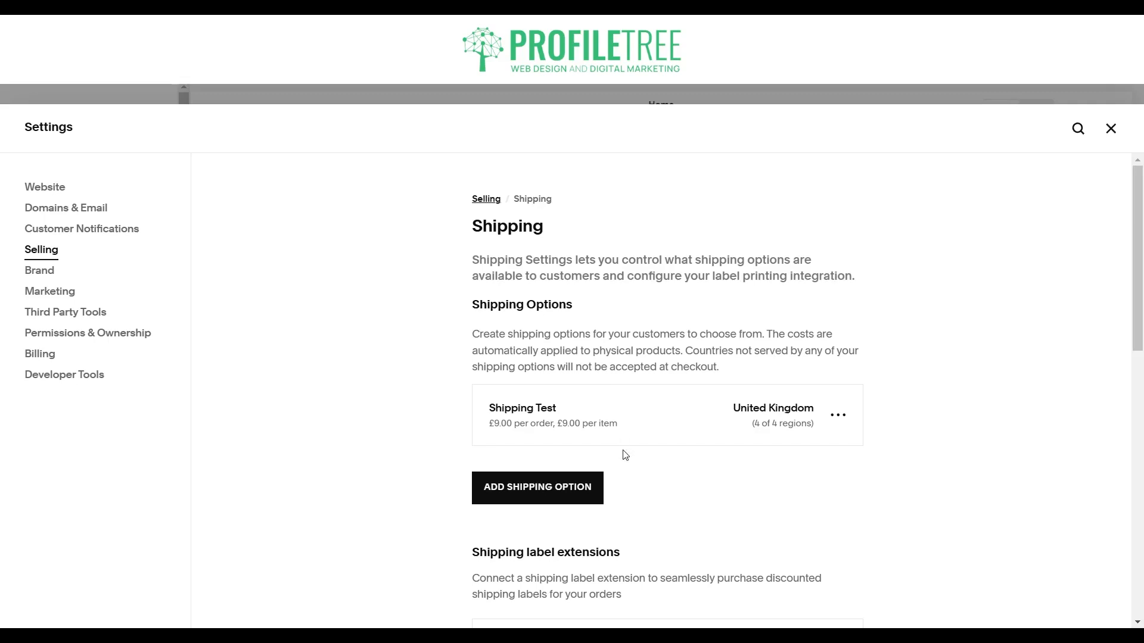
- Start a new pickup option in the store's shipping settings and name it Location
scroll(624, 456, down, 10)
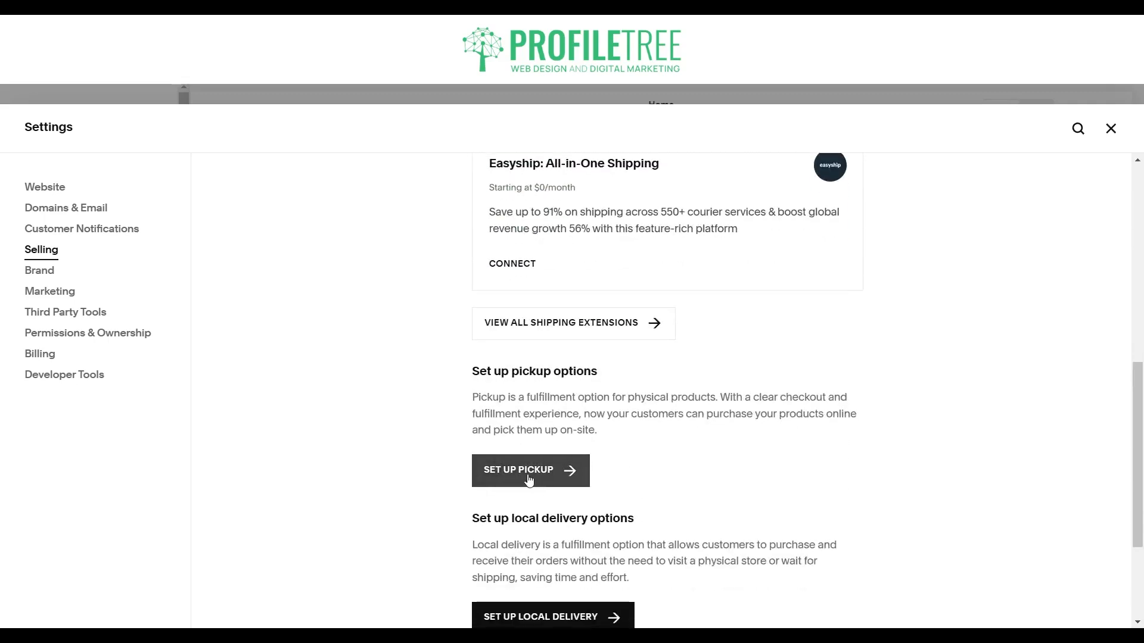
click(528, 481)
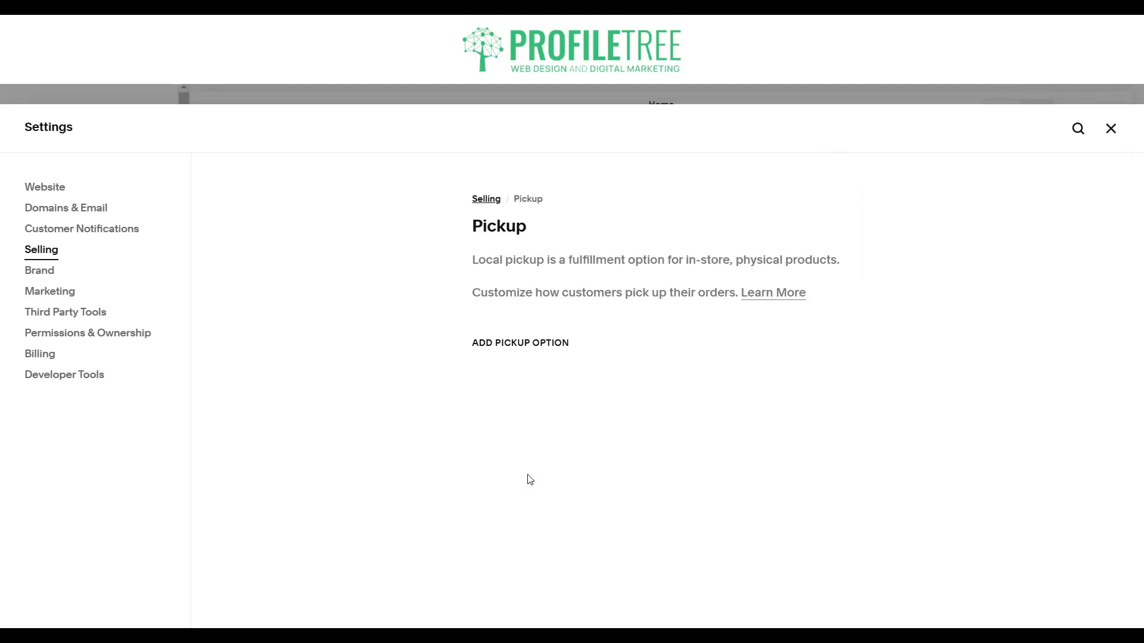
click(520, 343)
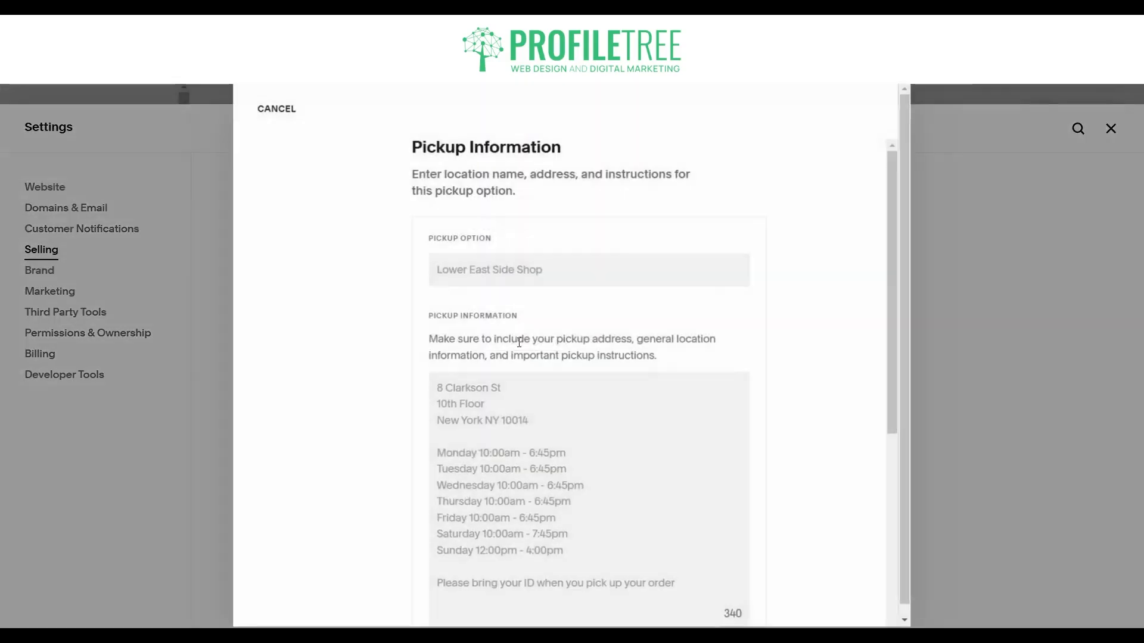
click(472, 272)
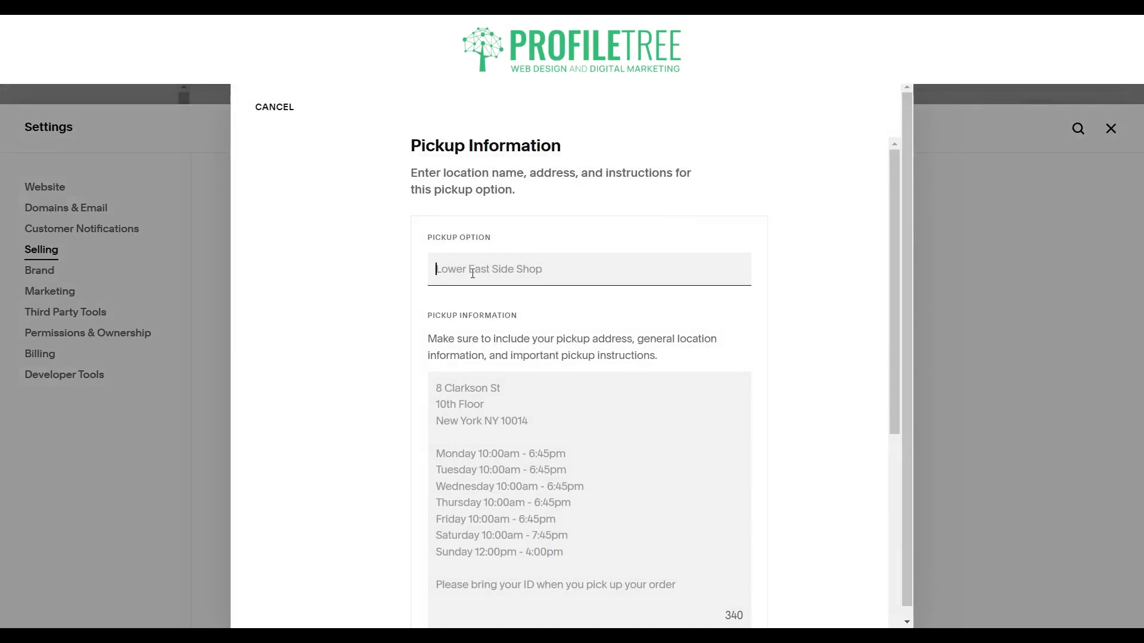
text(Location)
- Review the pickup form's optional settings, enter Test as the pickup information, and save the pickup option
click(462, 455)
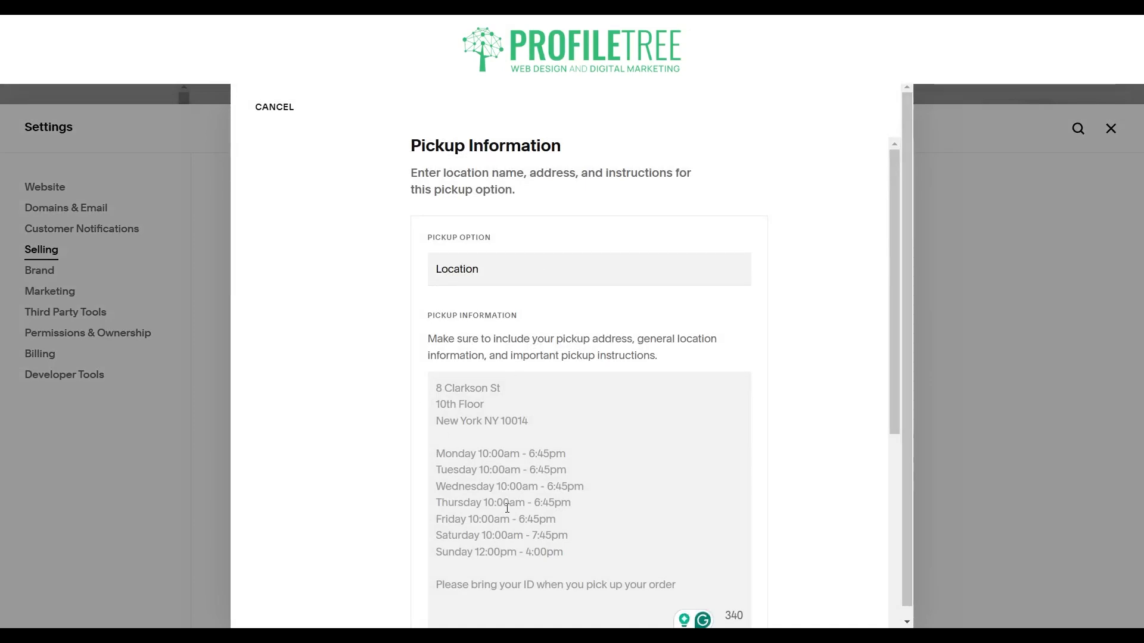
scroll(507, 506, down, 2)
scroll(507, 507, down, 4)
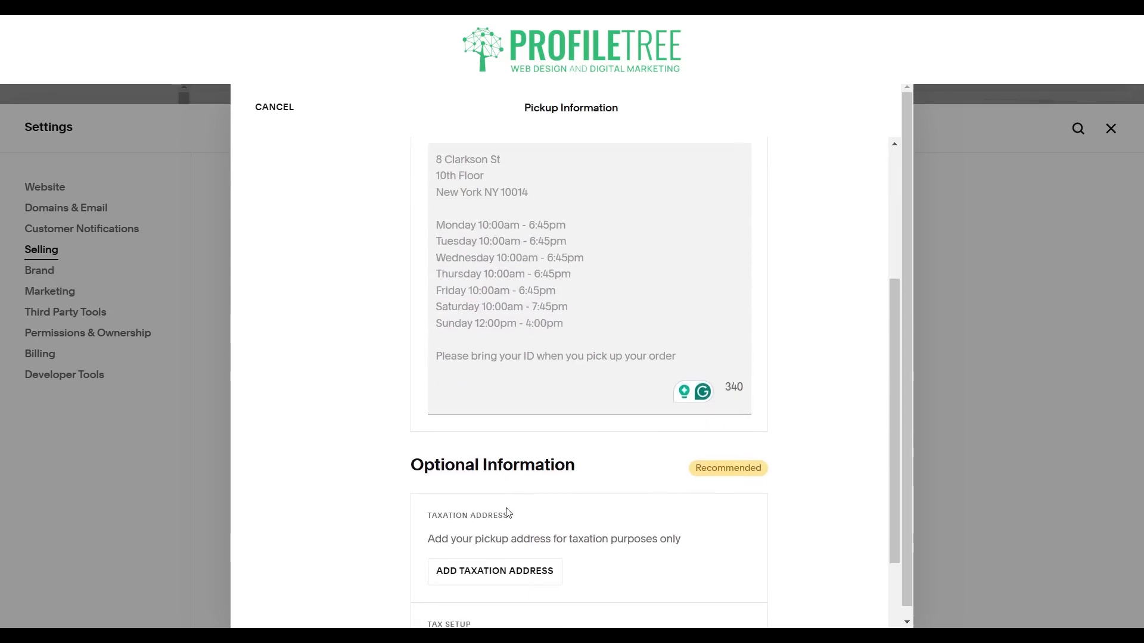
scroll(508, 512, up, 6)
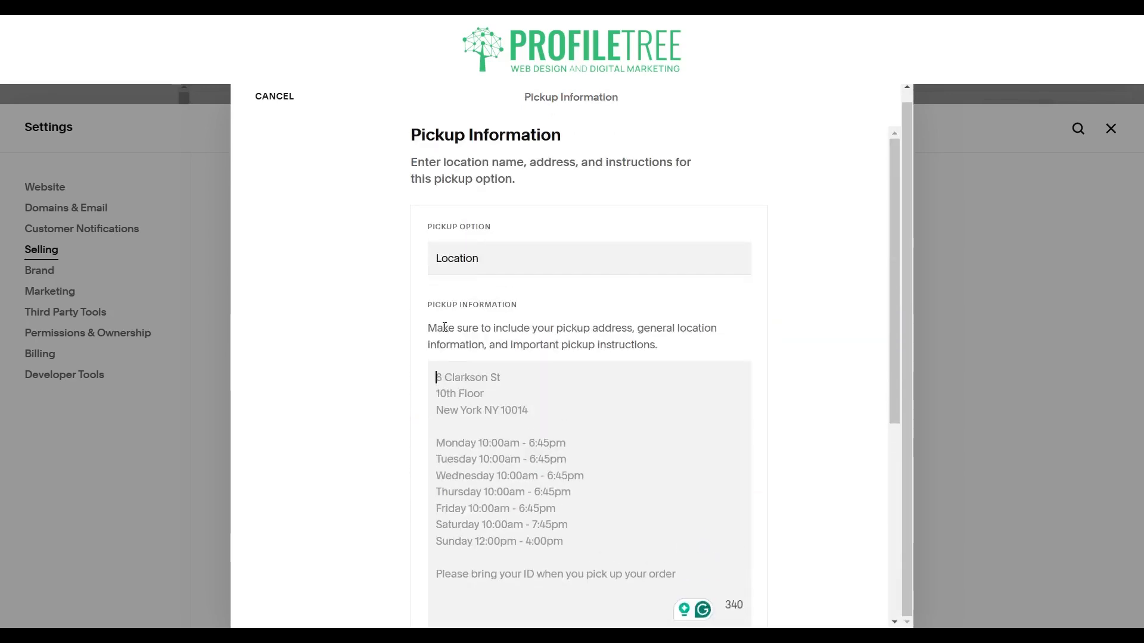
scroll(477, 418, down, 6)
scroll(444, 331, up, 6)
click(459, 367)
text(Test)
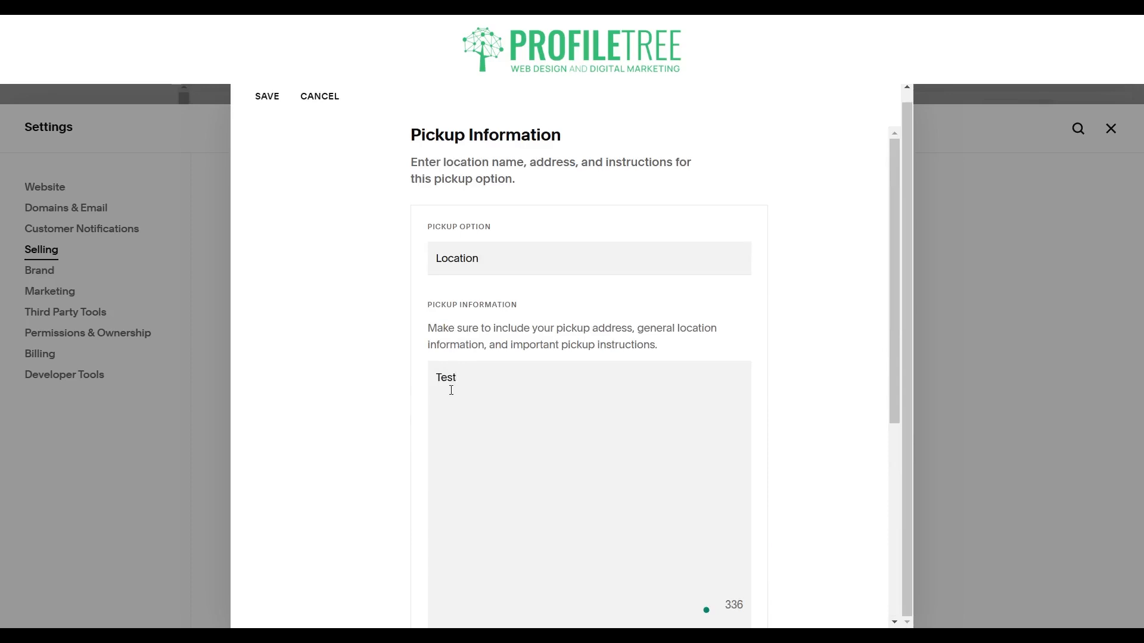
click(266, 96)
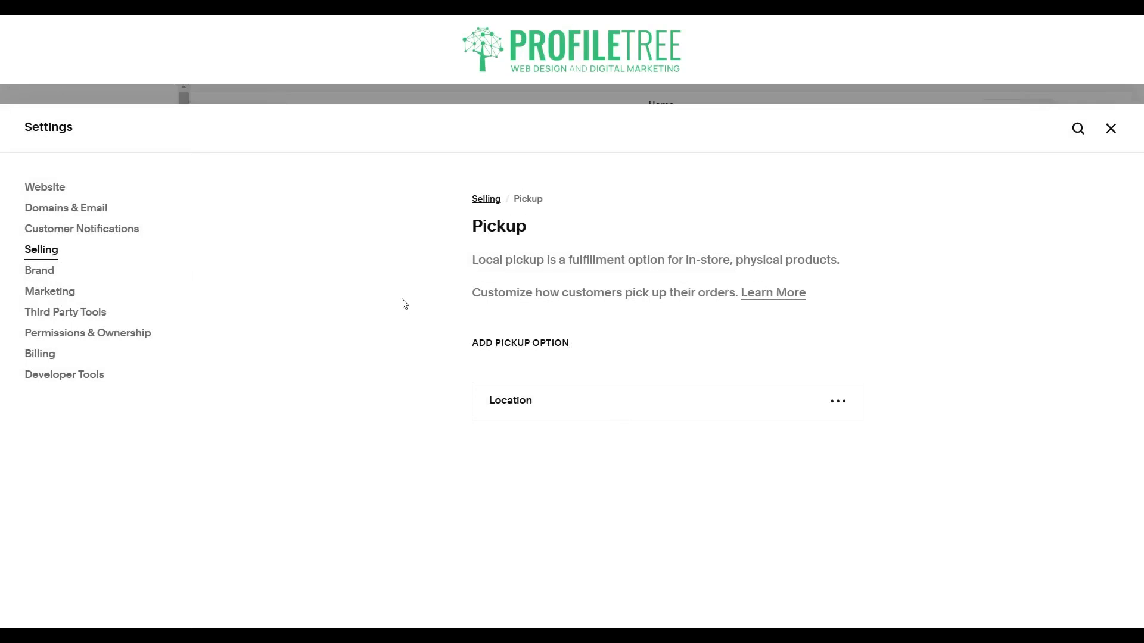
- Search the site's settings for payments and review the Squarespace Payments option on the Payments page
click(1105, 136)
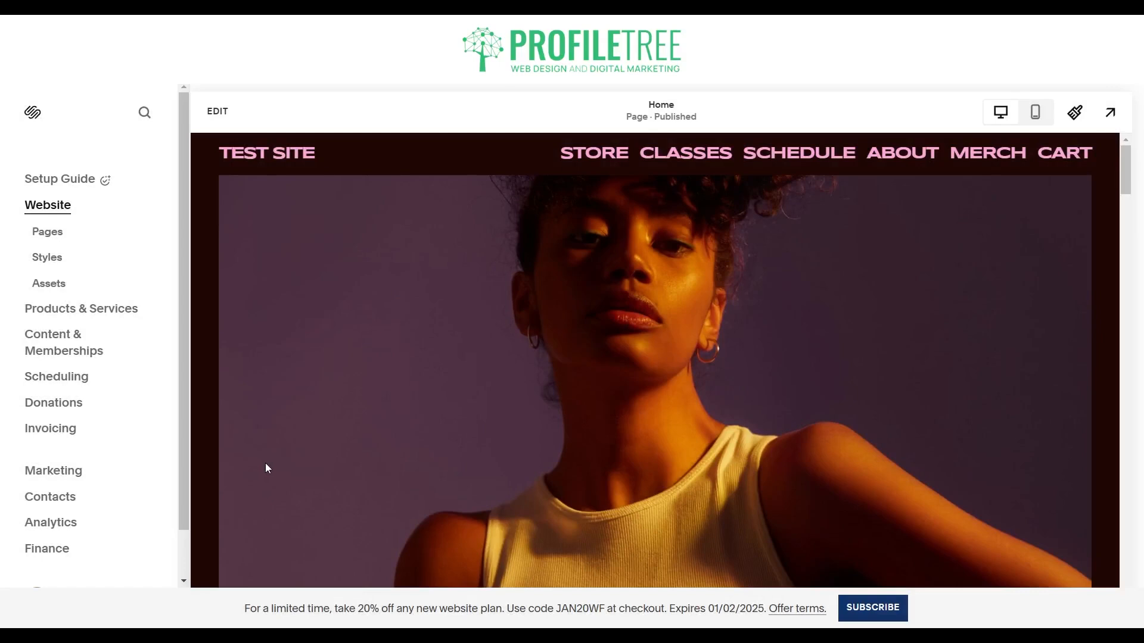
key(slash)
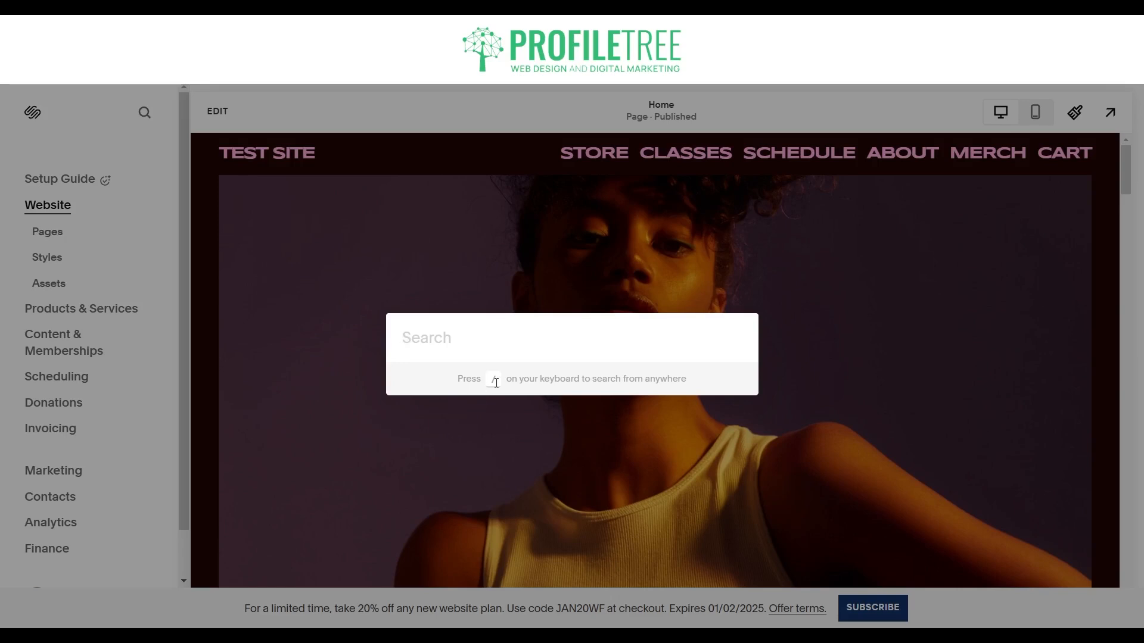
text(payments)
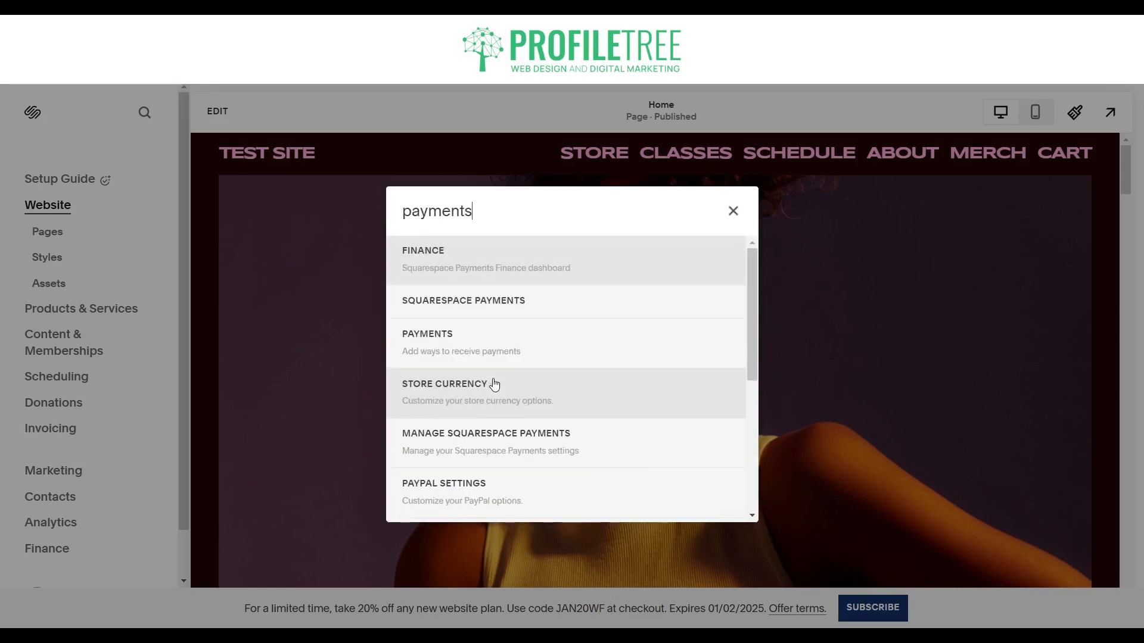
click(469, 351)
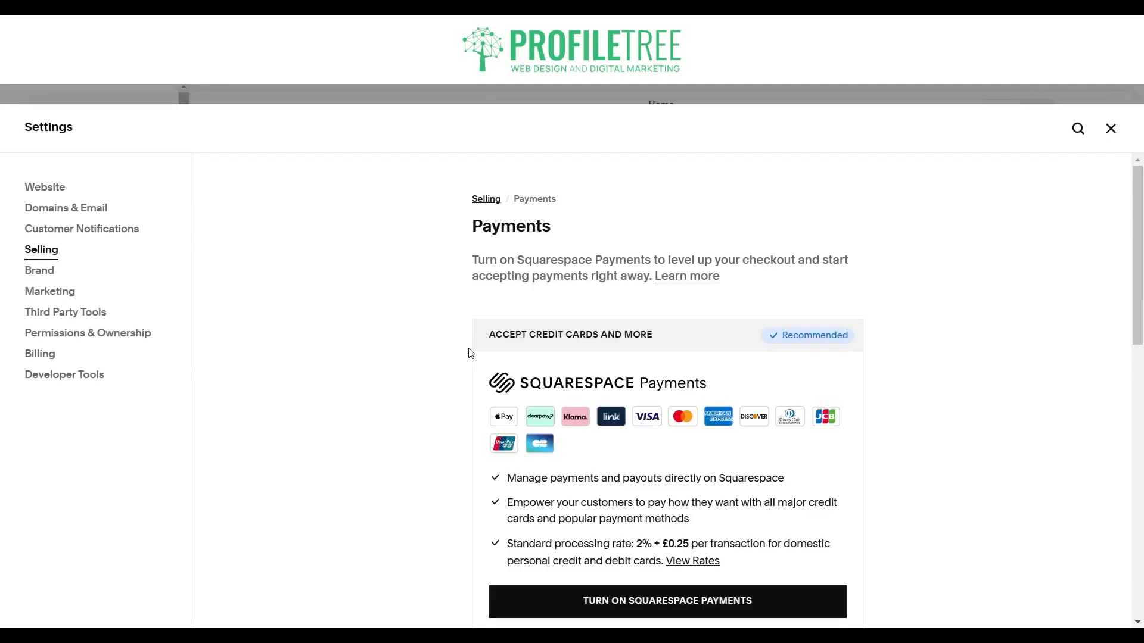
scroll(615, 511, down, 1)
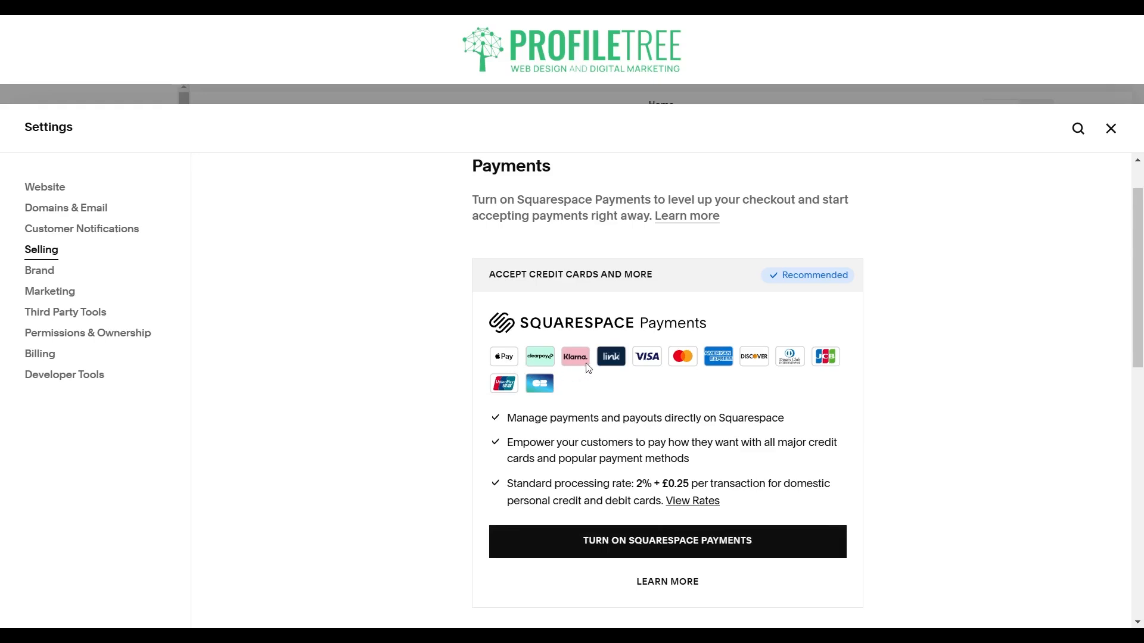
click(1105, 137)
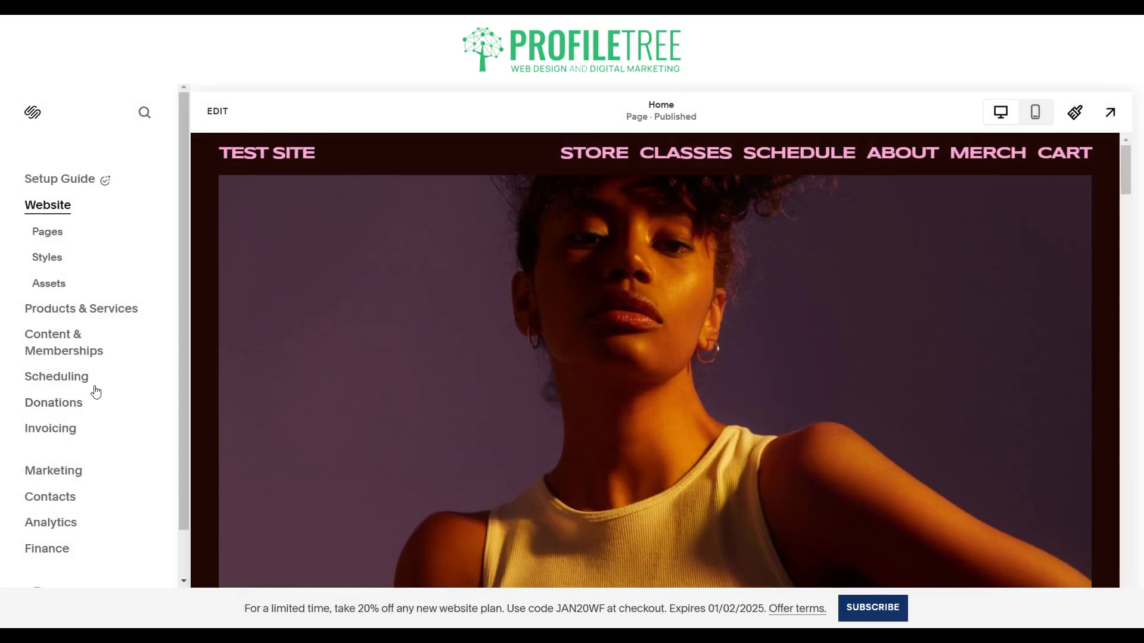
- Open the Store page and view the Test Product listing in its Drink category
click(55, 238)
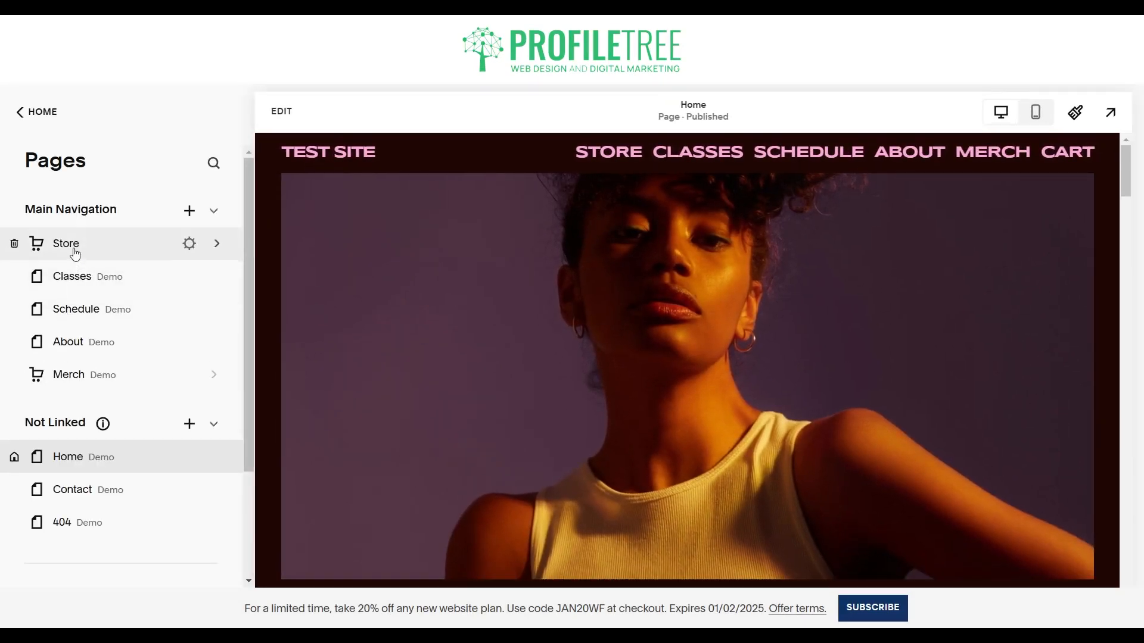
click(67, 243)
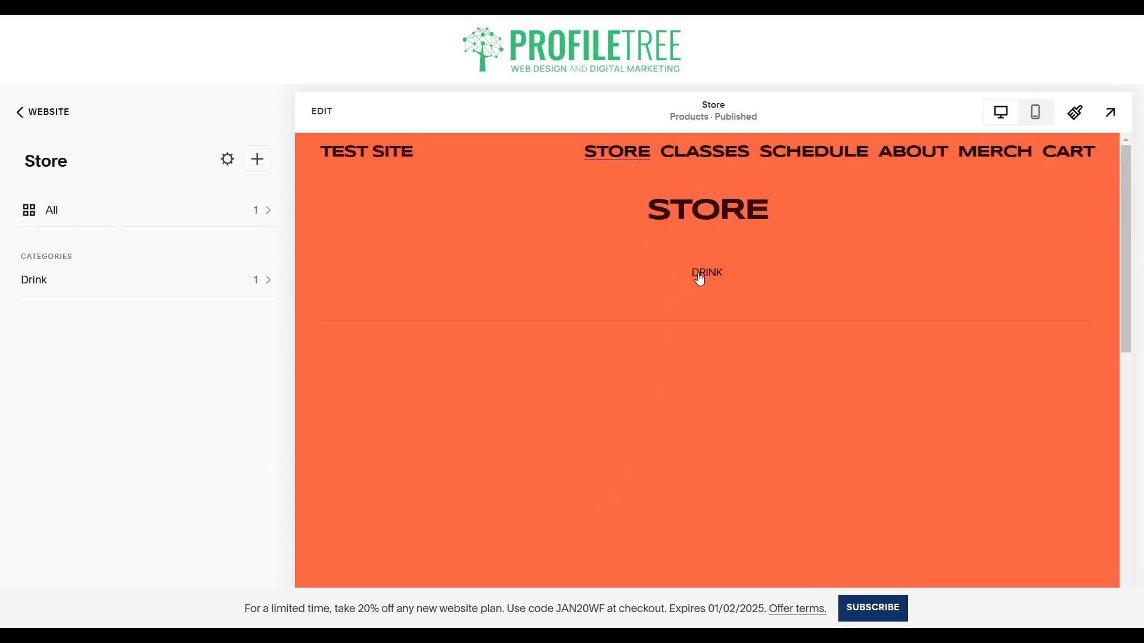
click(701, 274)
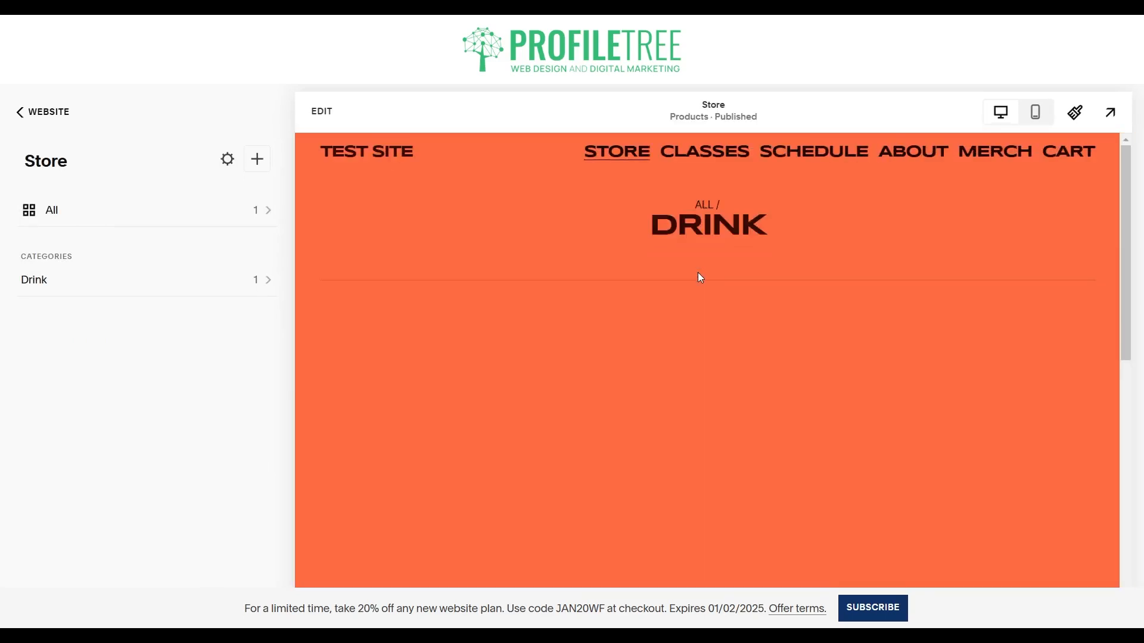
scroll(628, 392, down, 5)
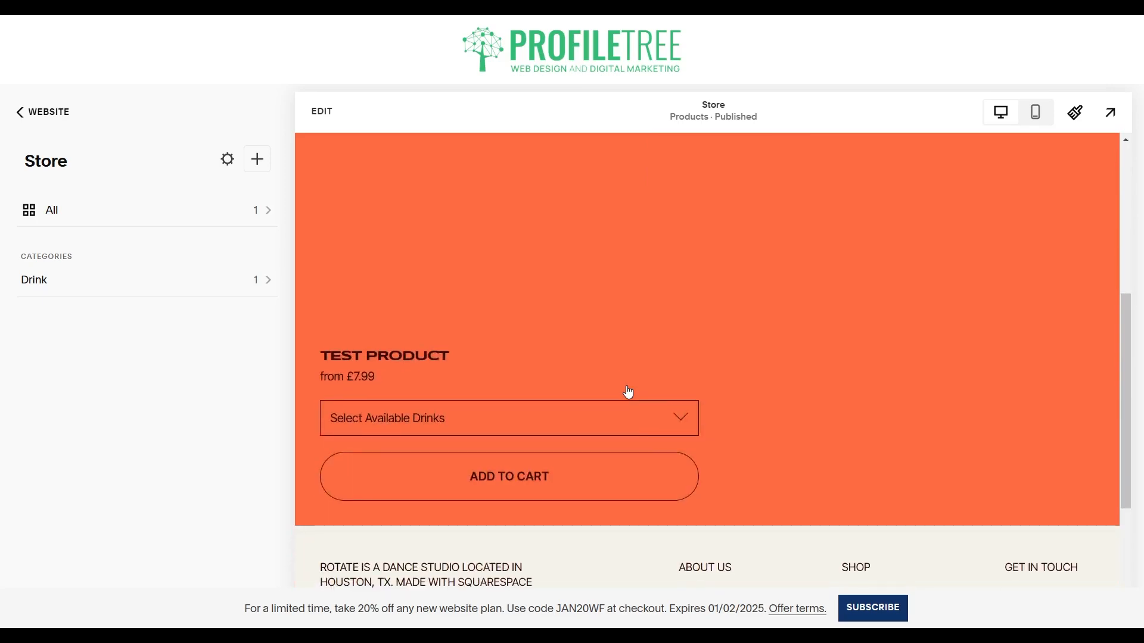
scroll(386, 271, up, 3)
scroll(385, 270, down, 4)
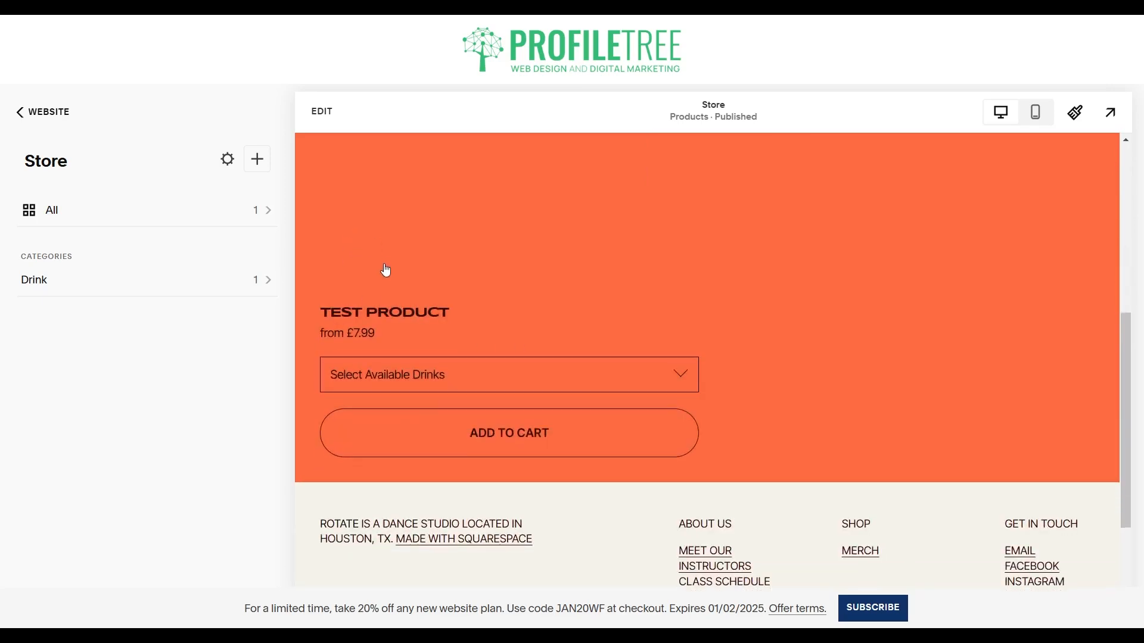
- Select the 24 Pack variant of Test Product, add it to the cart, and view the shopping cart
click(438, 426)
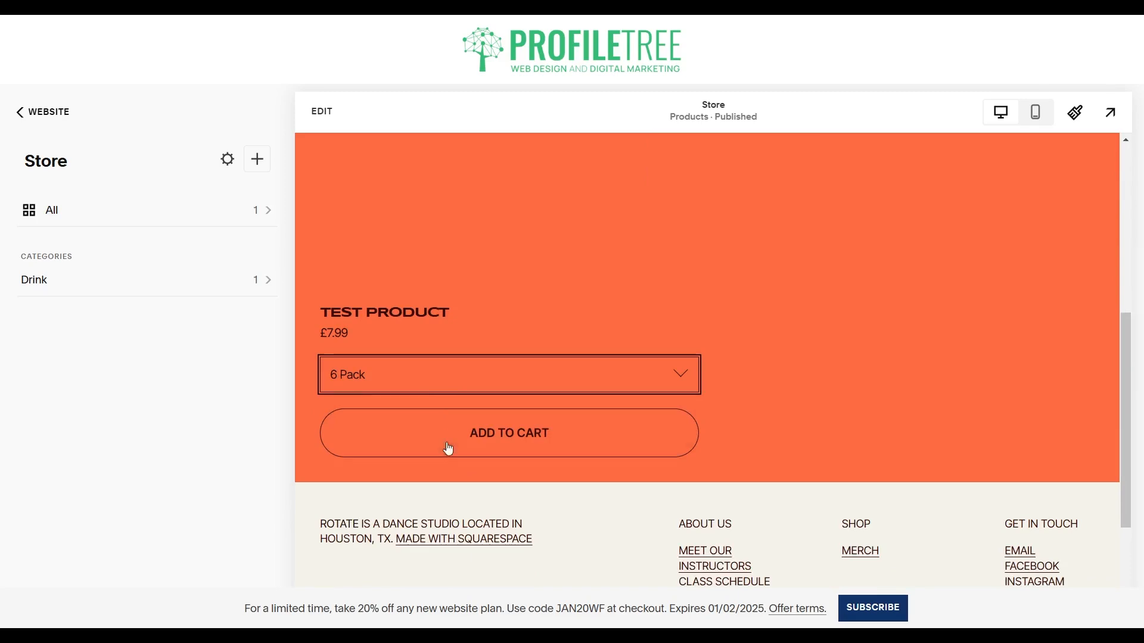
click(449, 449)
click(456, 463)
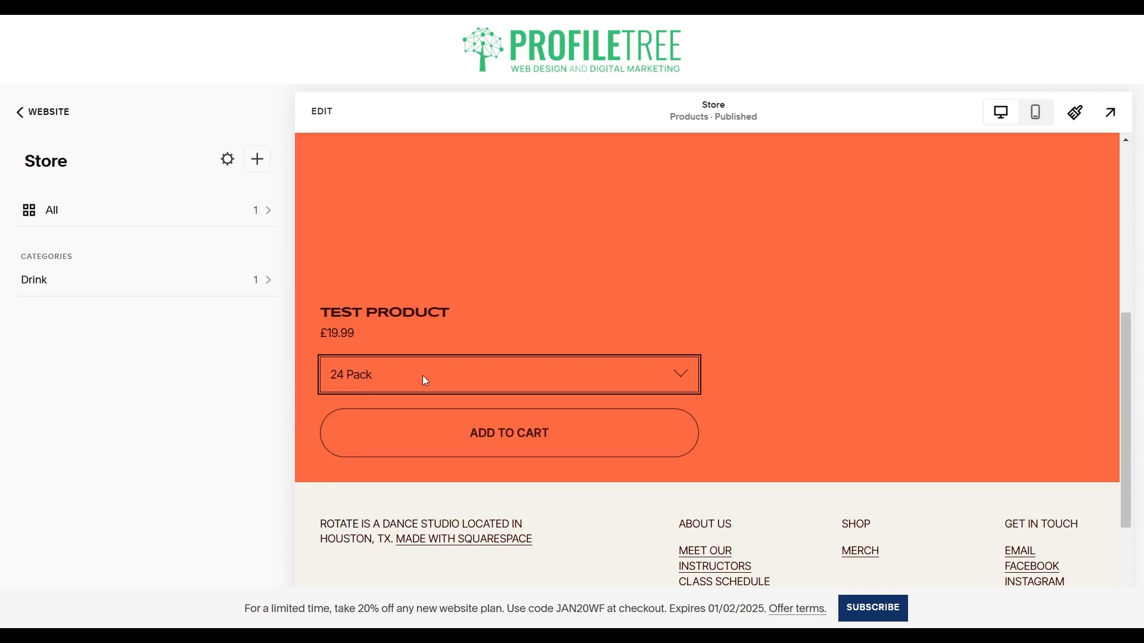
click(454, 427)
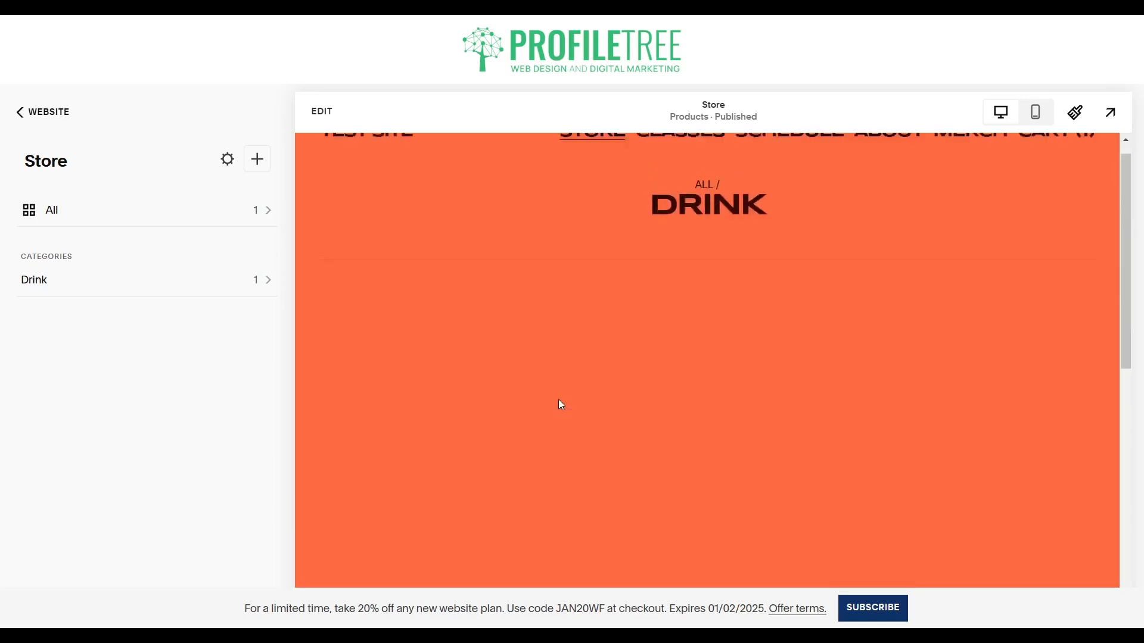
click(1039, 155)
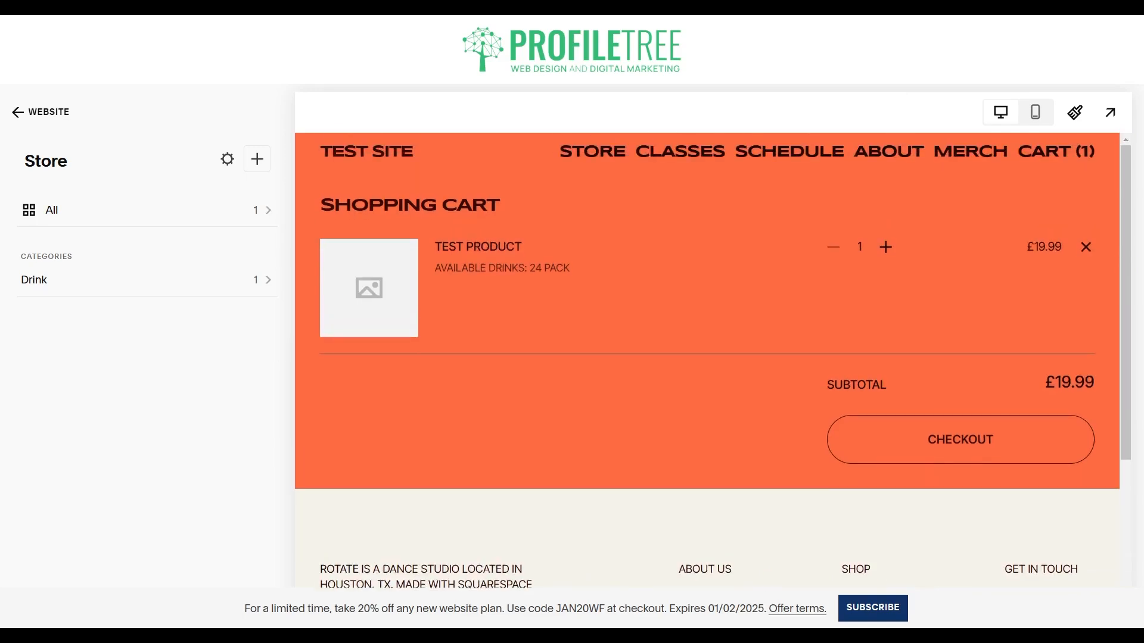
- Return to managing the Store page's items and start a new physical product
click(48, 112)
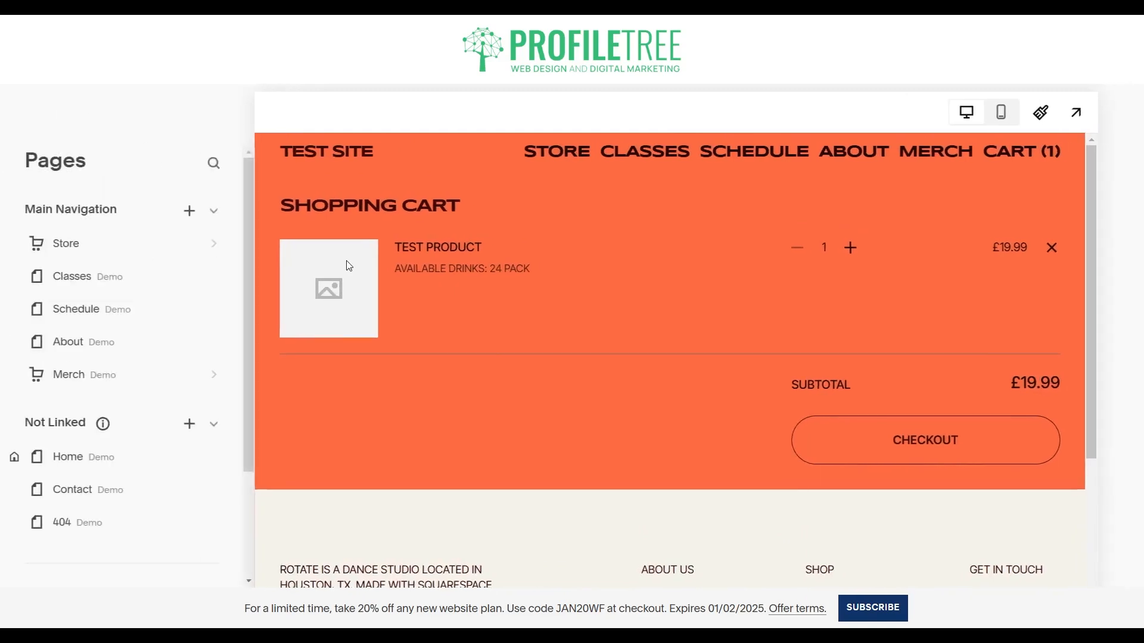
click(86, 251)
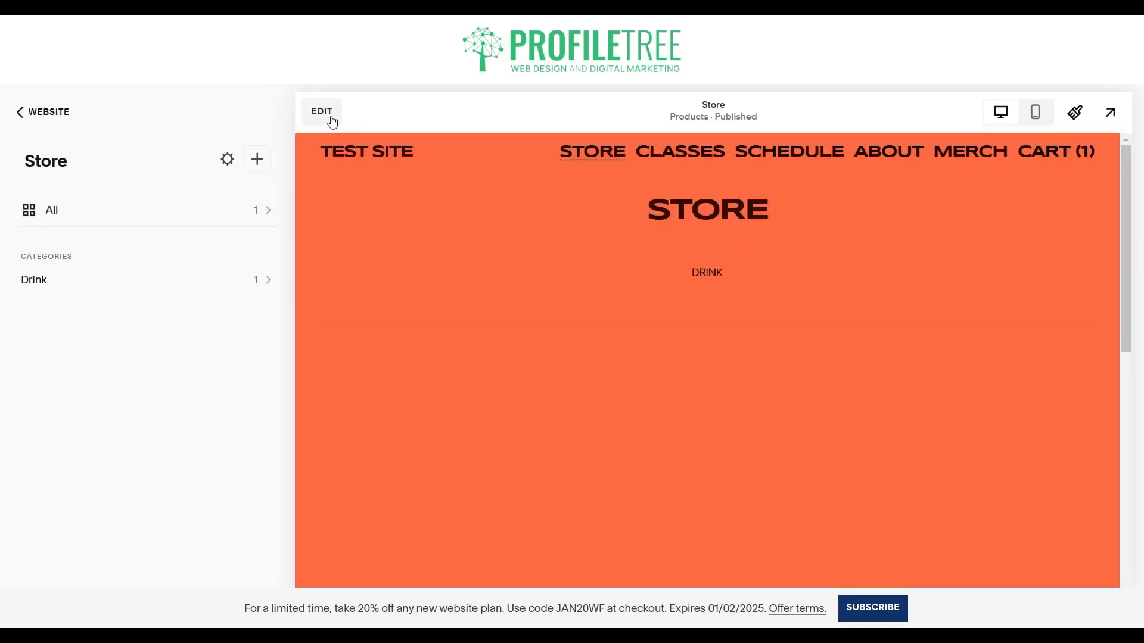
click(321, 112)
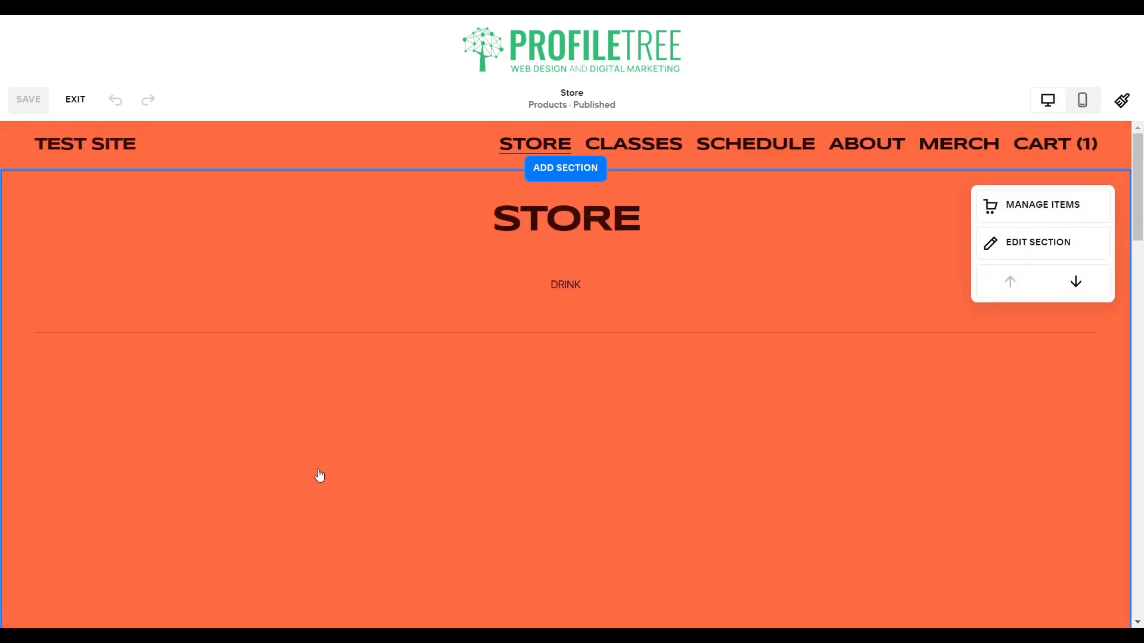
click(1039, 206)
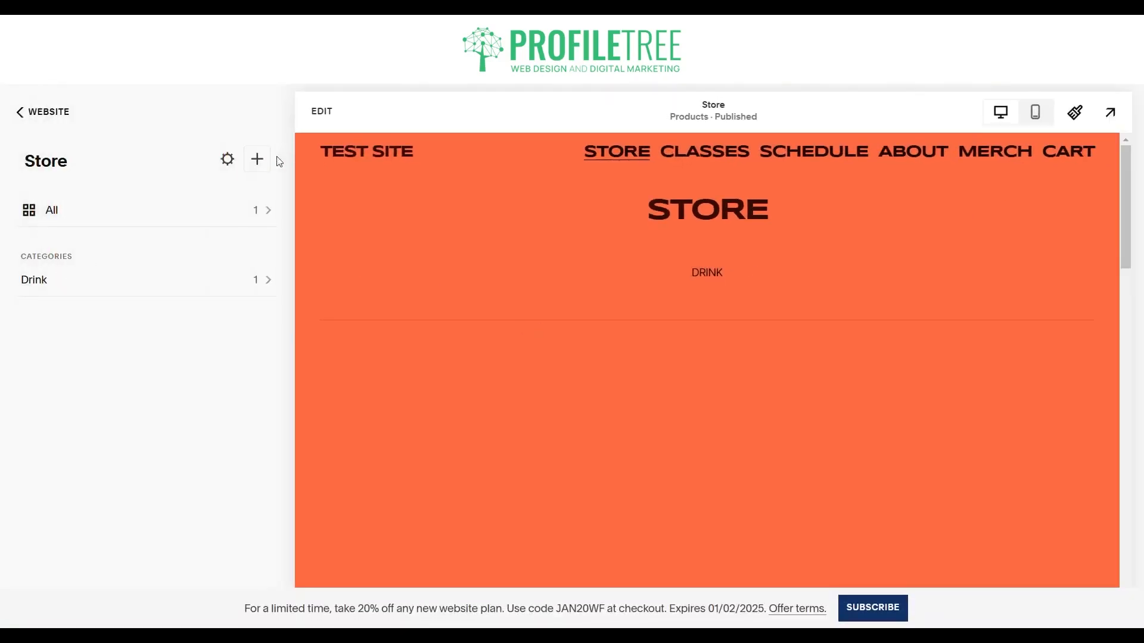
click(257, 159)
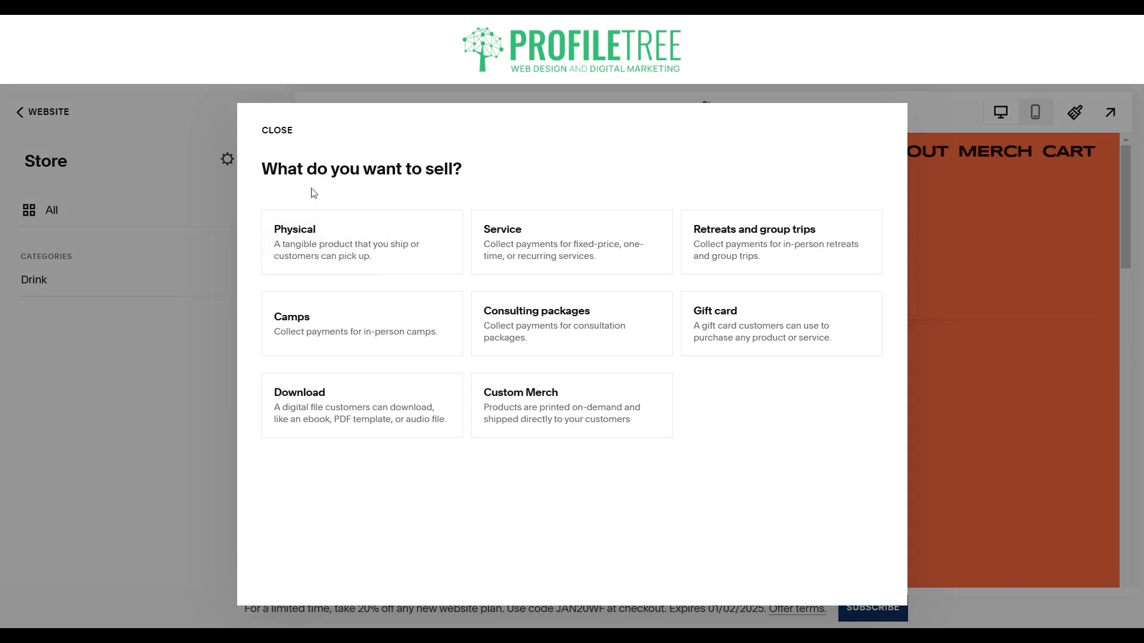
click(321, 231)
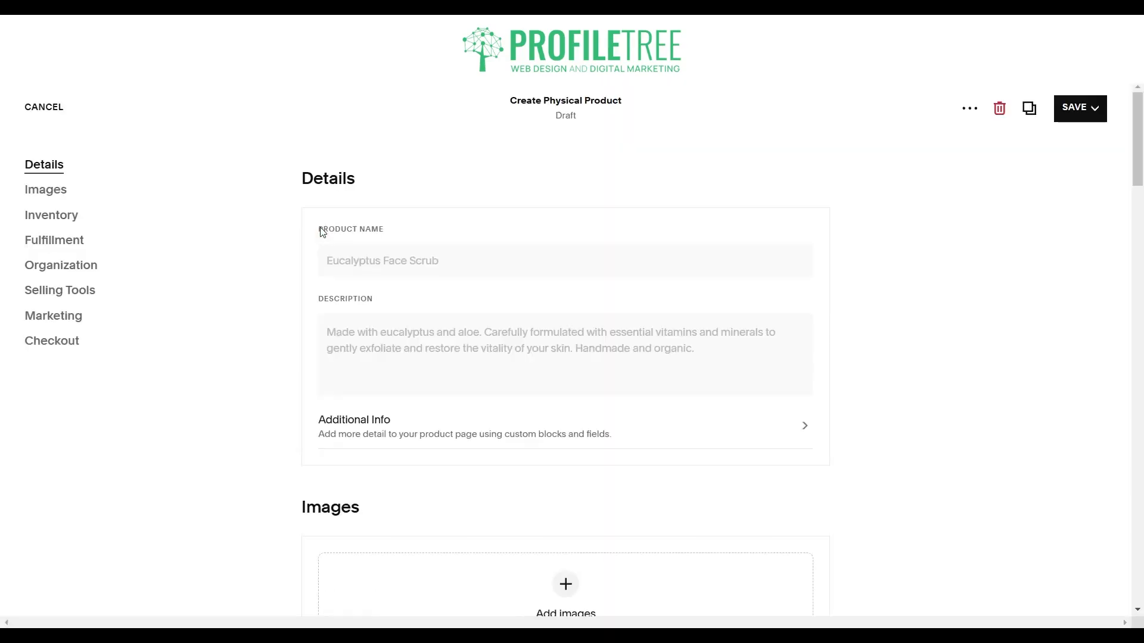
- Name the new product Test Product and enter Test Desc as its description
click(348, 255)
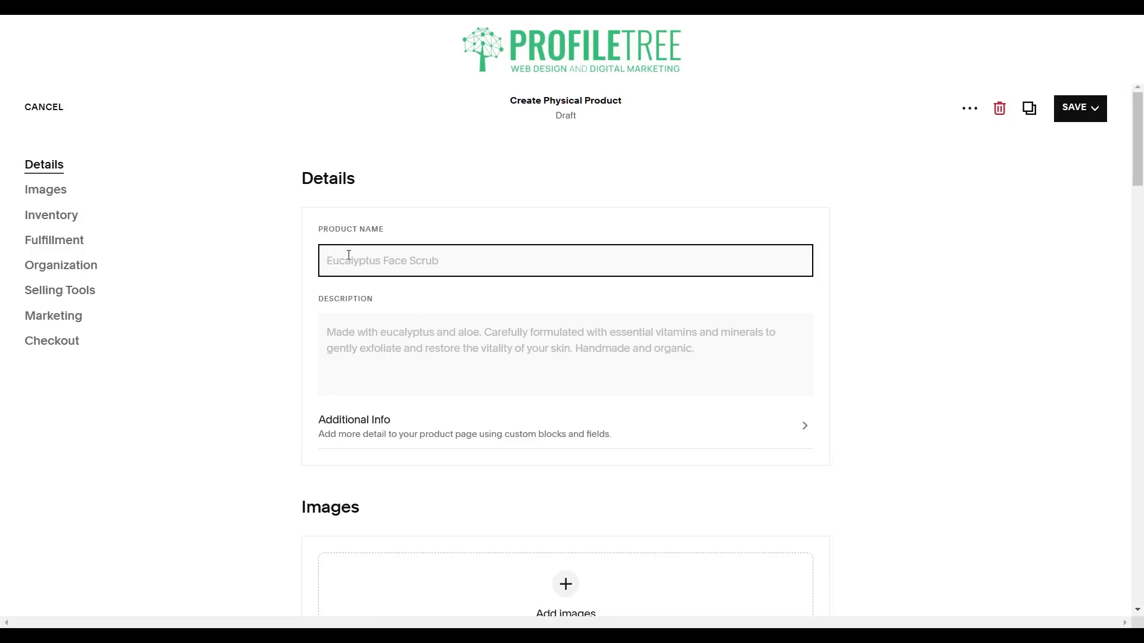
text(Test Product)
click(359, 368)
text(Test)
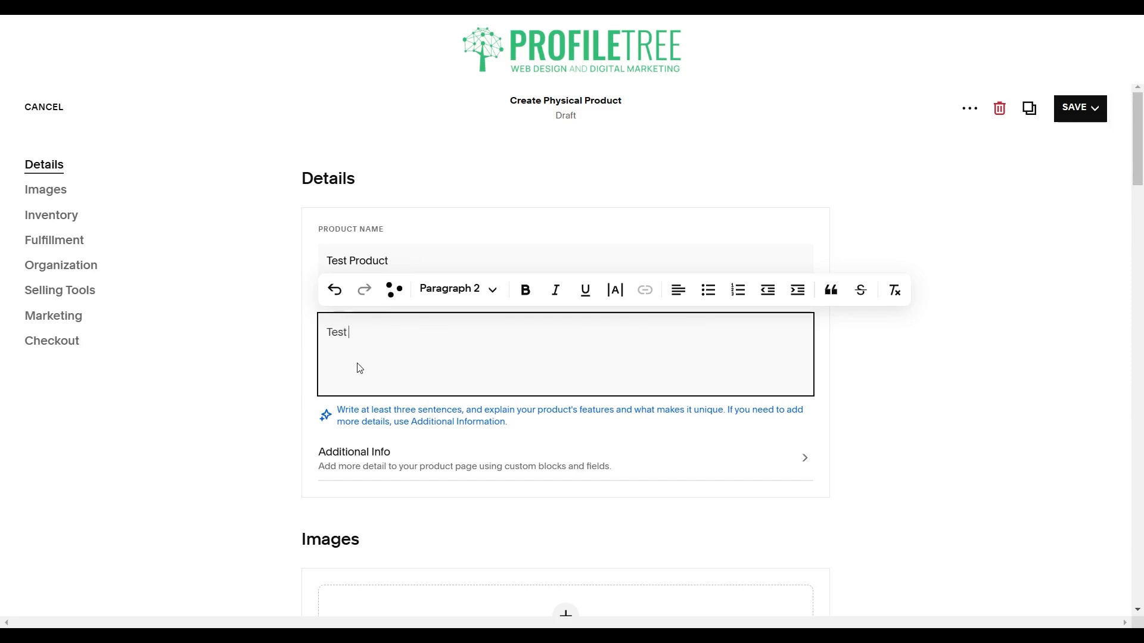
text( Desc)
- Assign the product to a new category named Crisps and publish the product
scroll(359, 369, down, 3)
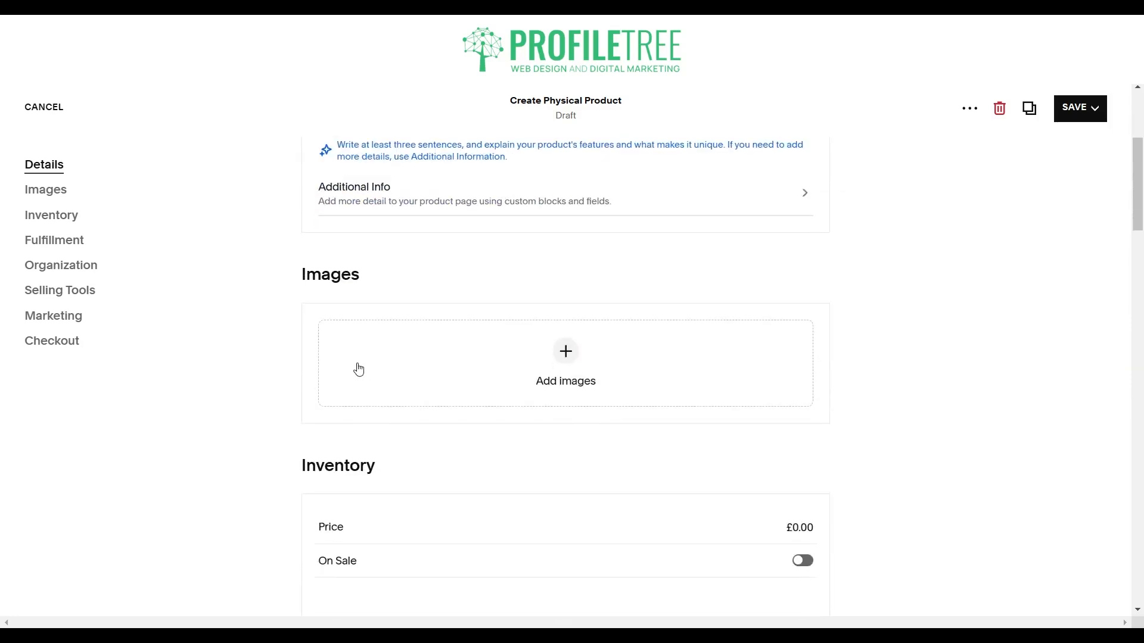
scroll(360, 369, down, 3)
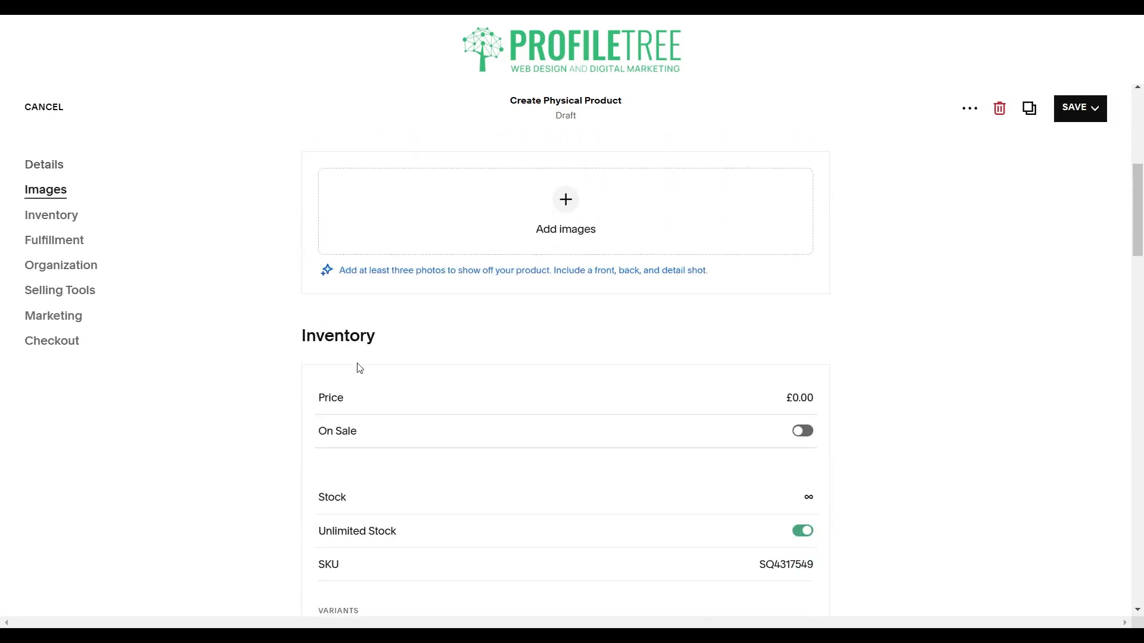
scroll(360, 368, down, 12)
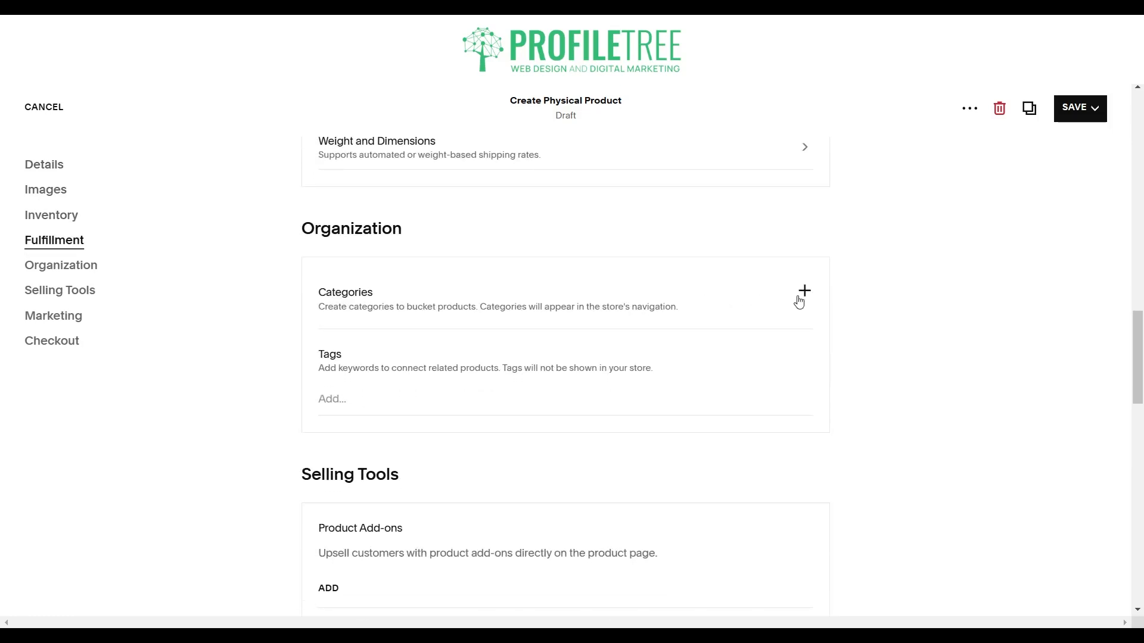
scroll(801, 301, down, 1)
click(805, 260)
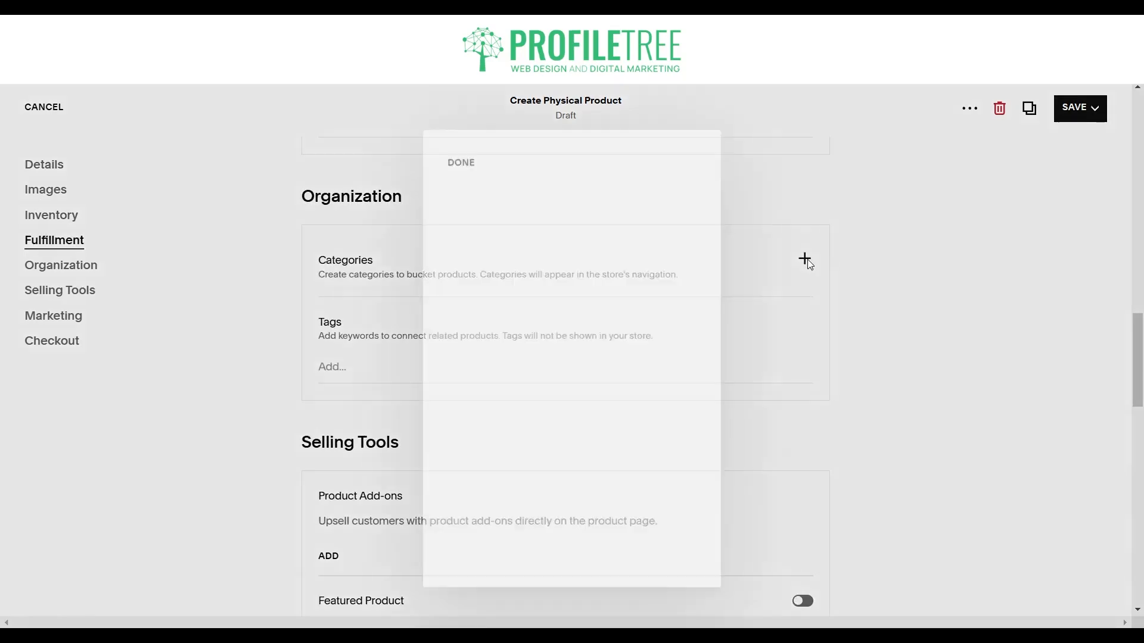
text(S)
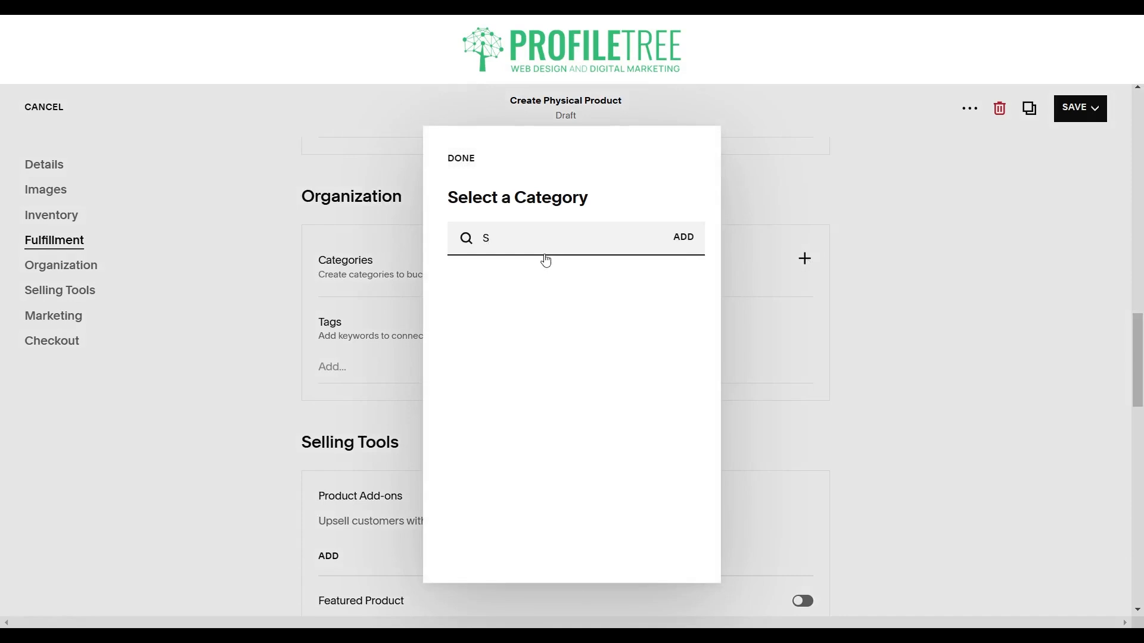
key(BackSpace)
text(Crisps)
click(682, 238)
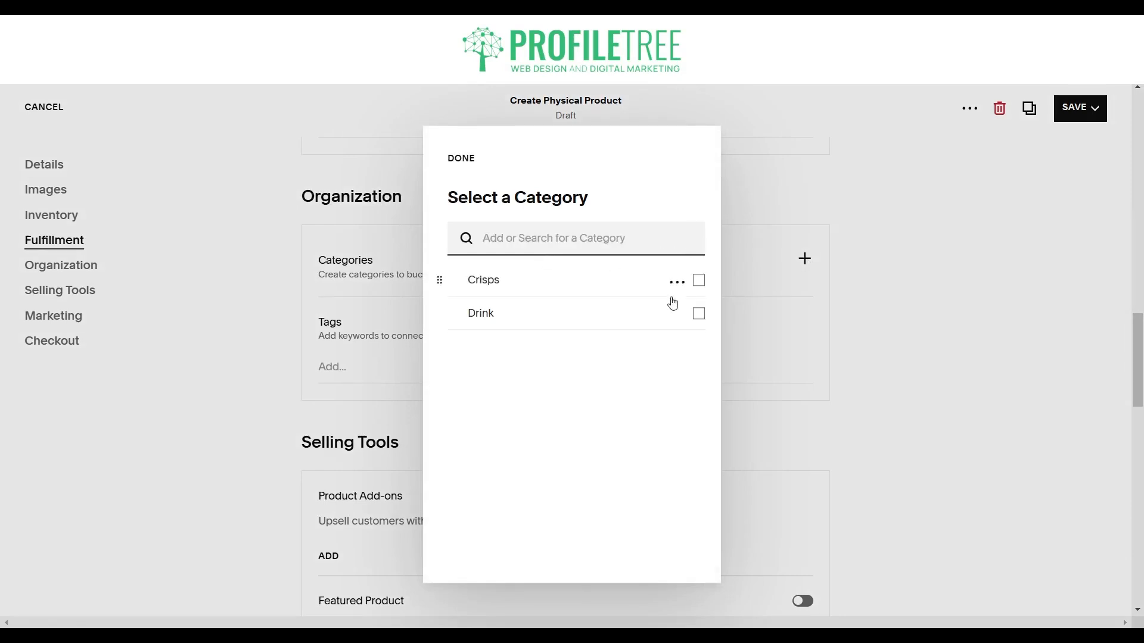
click(699, 281)
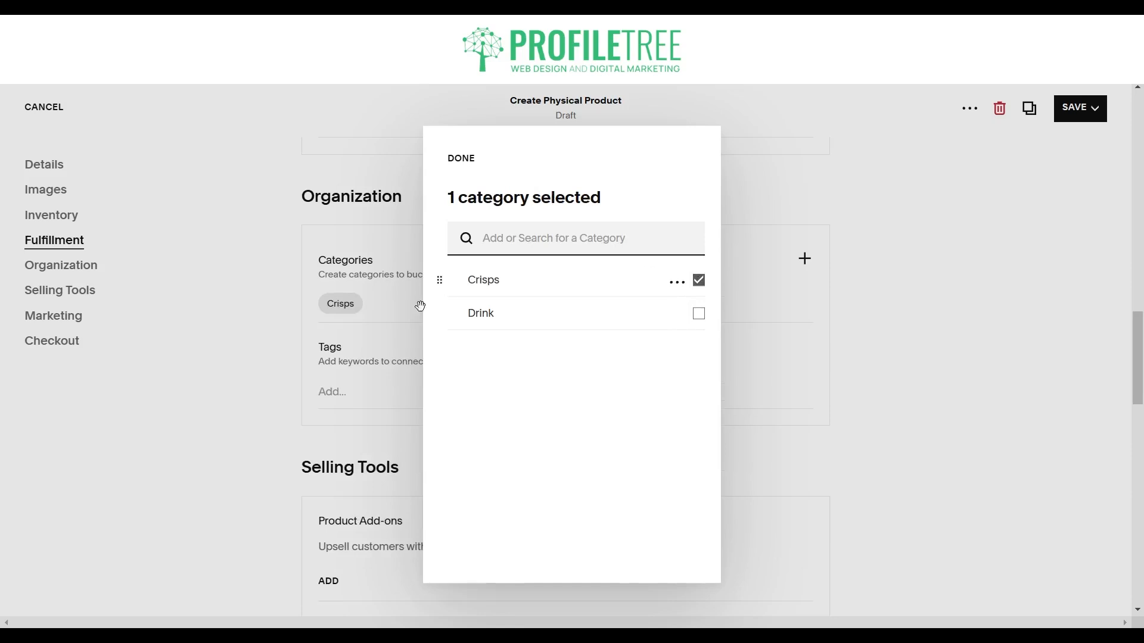
click(332, 460)
click(1080, 108)
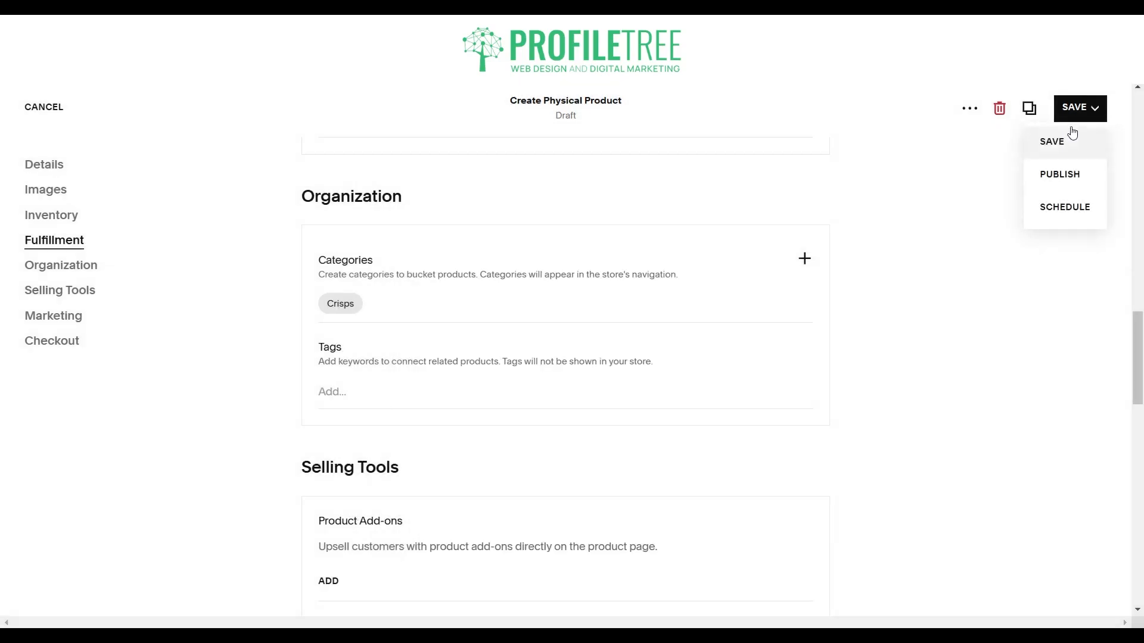
click(1069, 170)
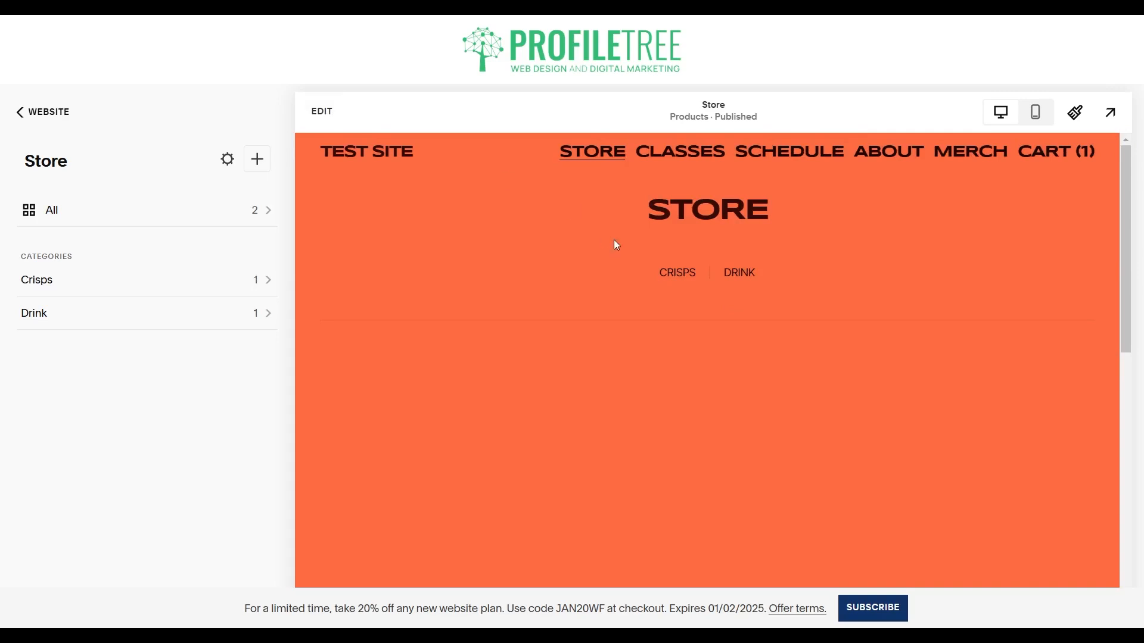
- Edit the Store page's products section, setting its header text alignment to Left and its categories type to Sidebar
click(321, 112)
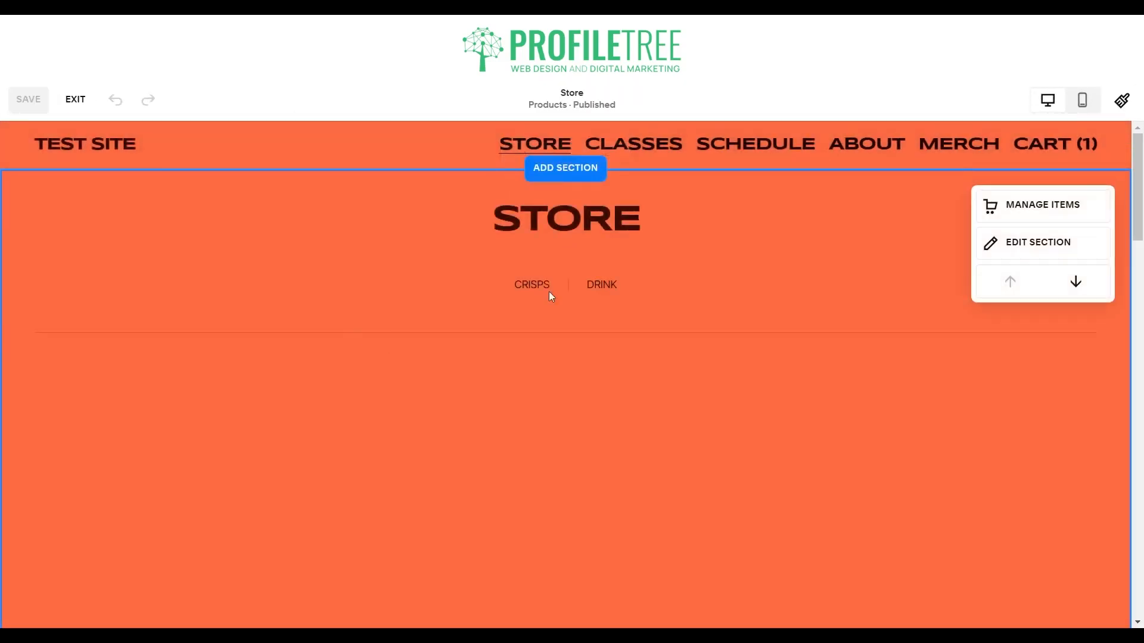
click(1014, 255)
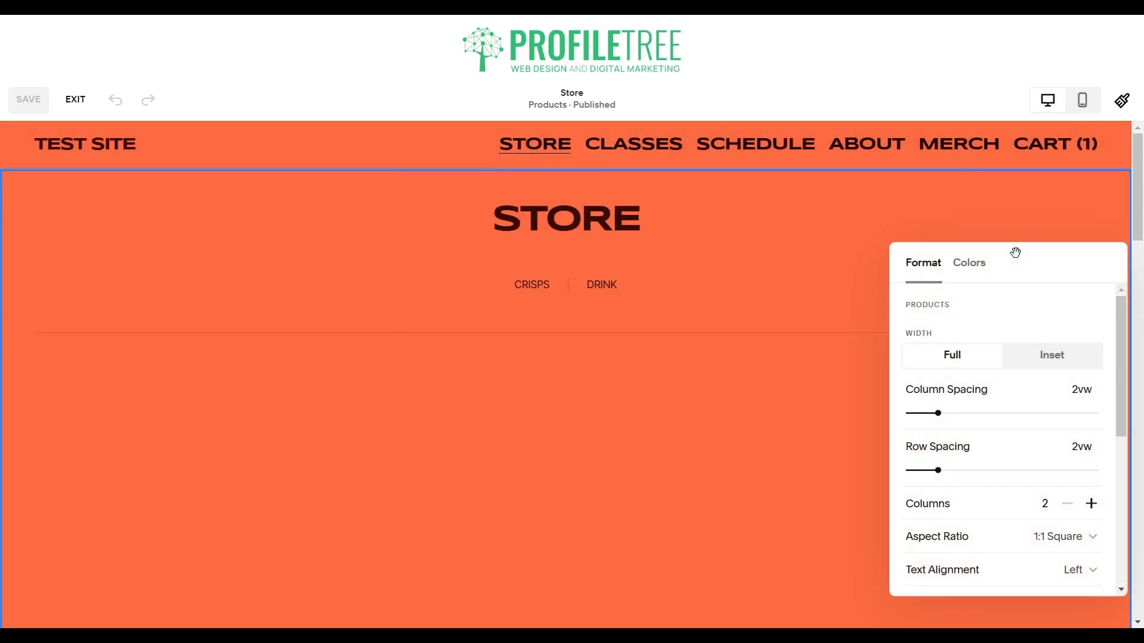
scroll(938, 413, down, 2)
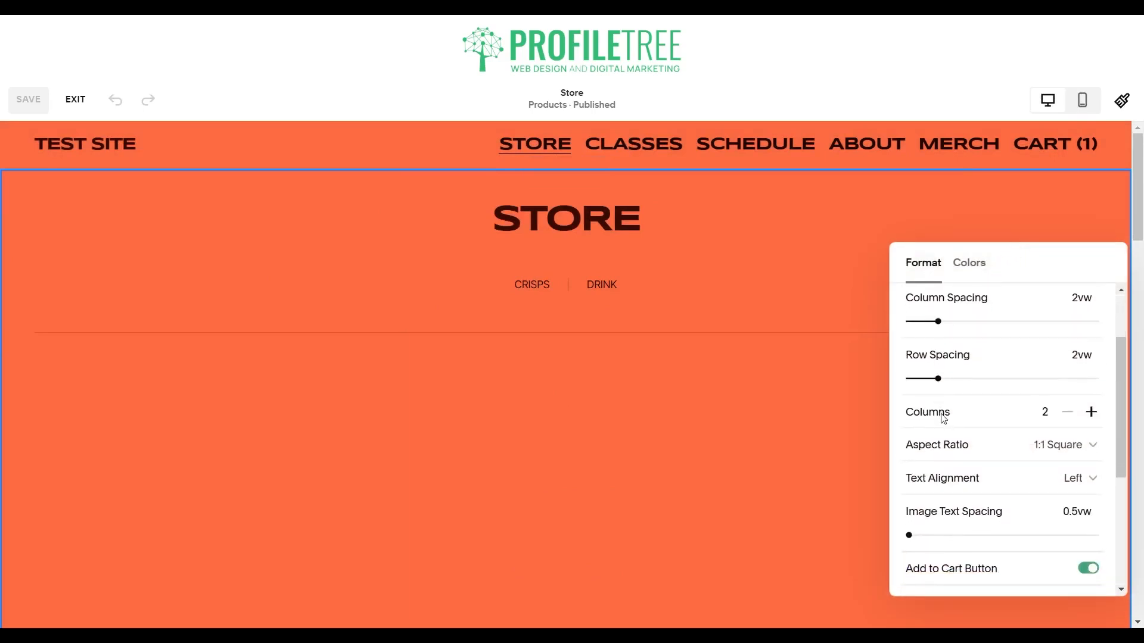
scroll(1060, 385, down, 2)
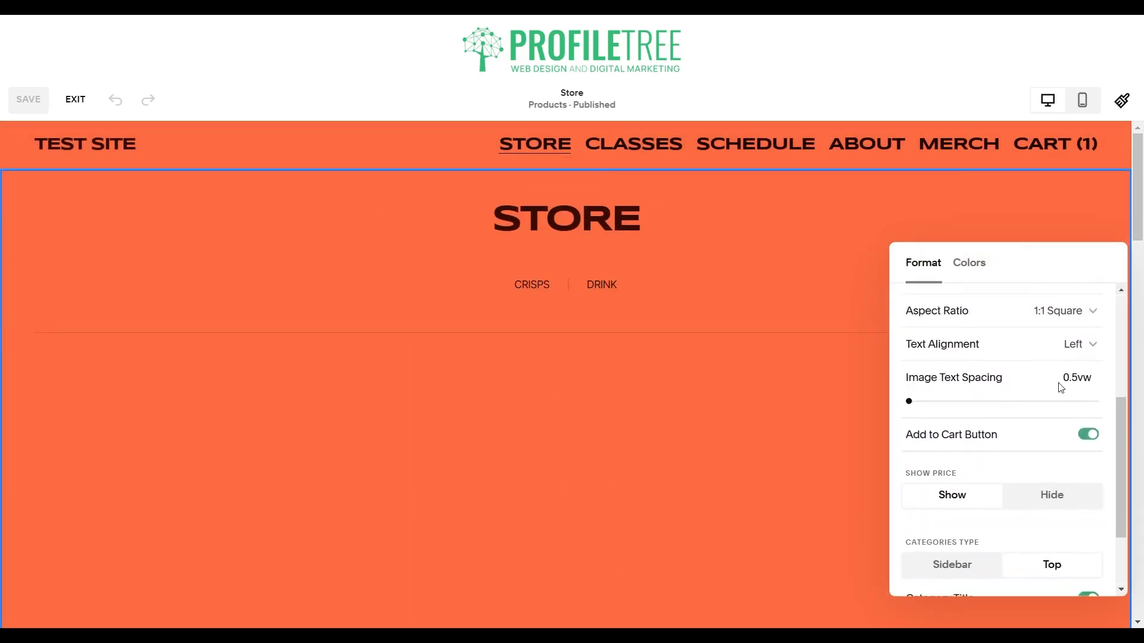
scroll(1061, 388, down, 1)
scroll(1060, 388, down, 1)
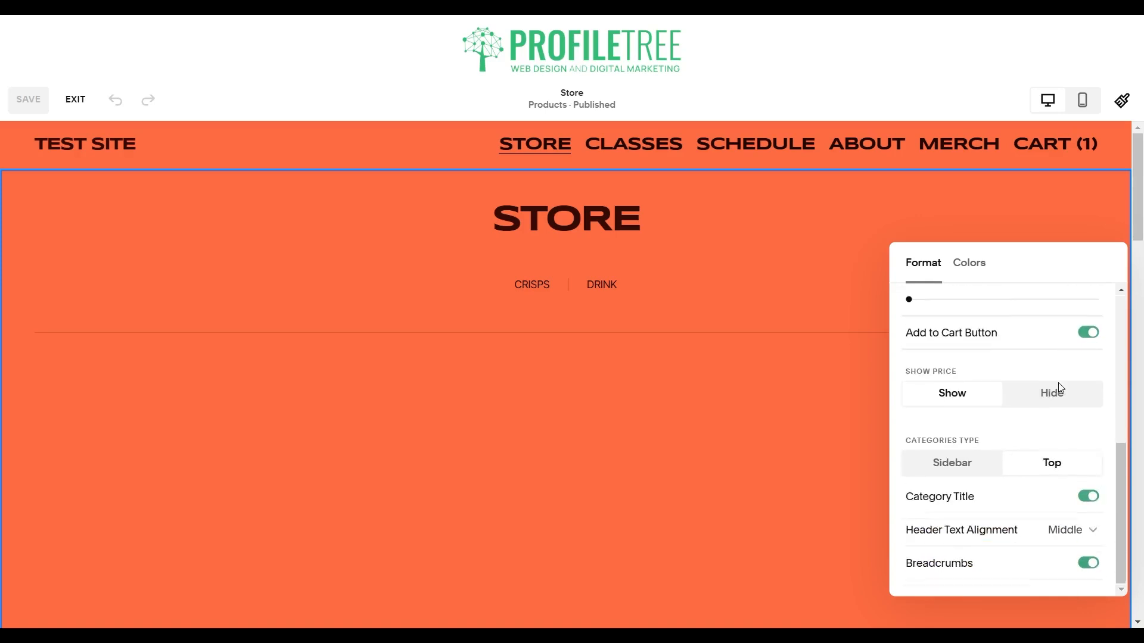
click(952, 463)
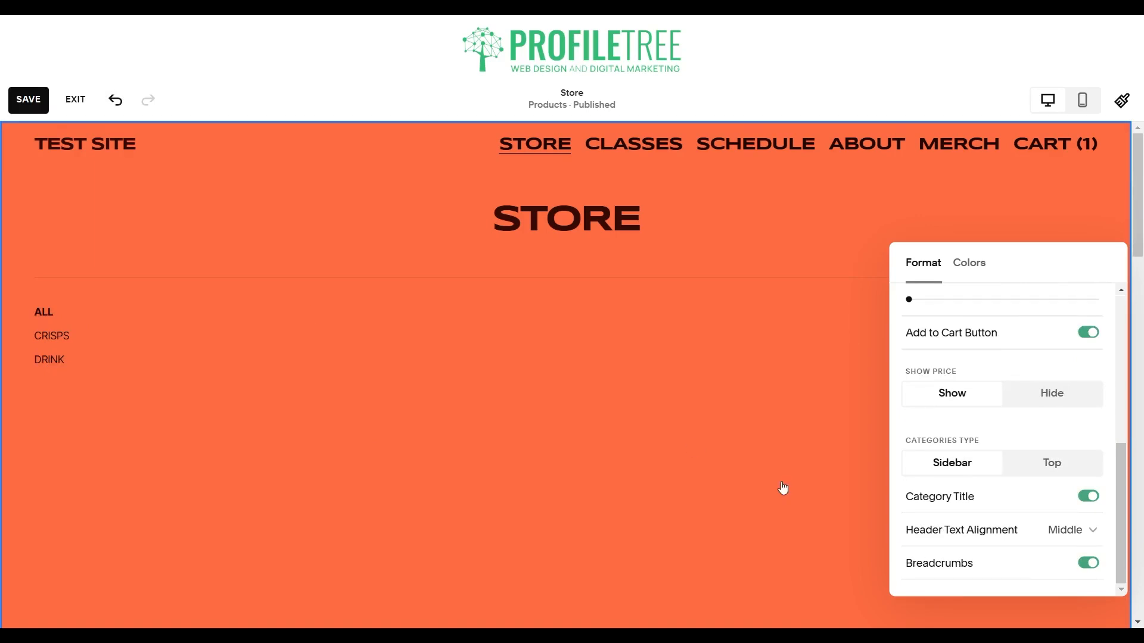
click(1098, 468)
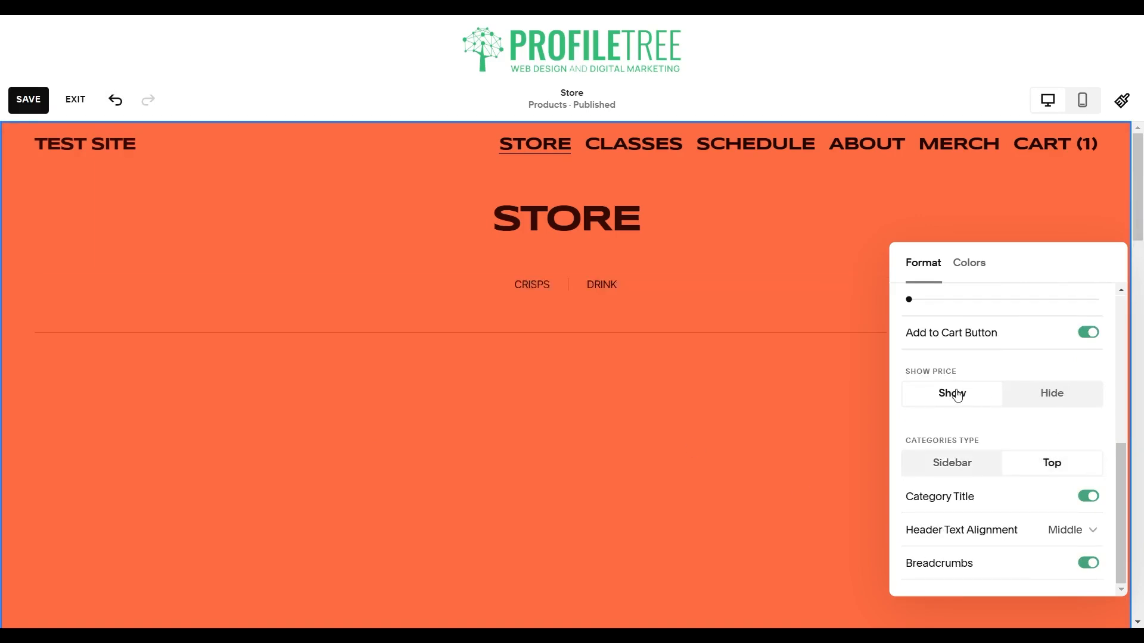
click(1083, 539)
click(997, 498)
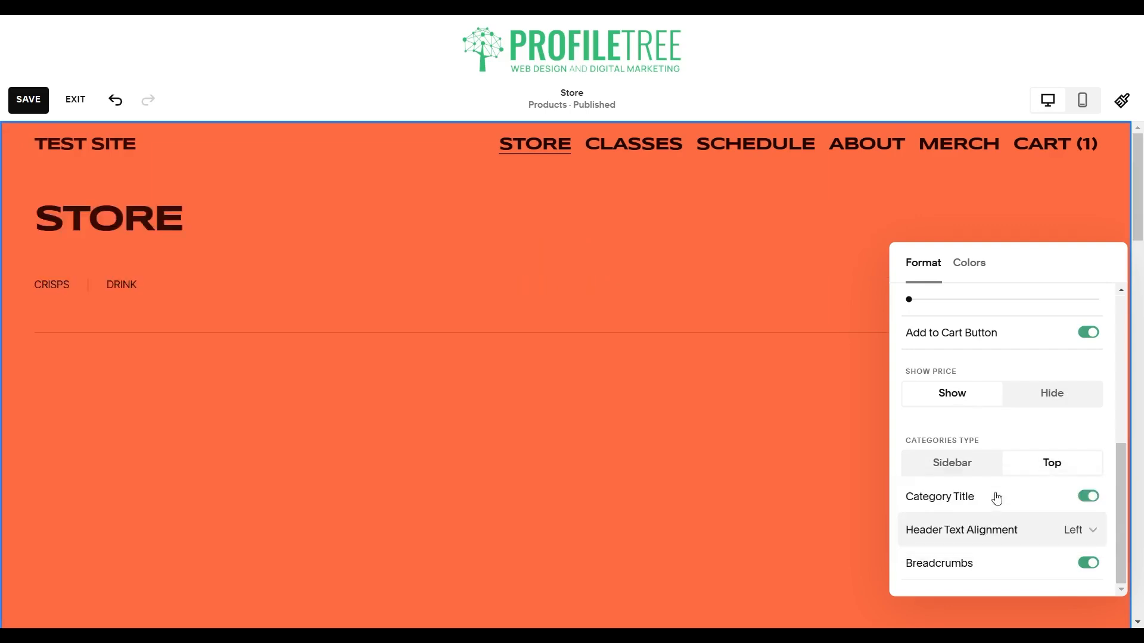
click(970, 462)
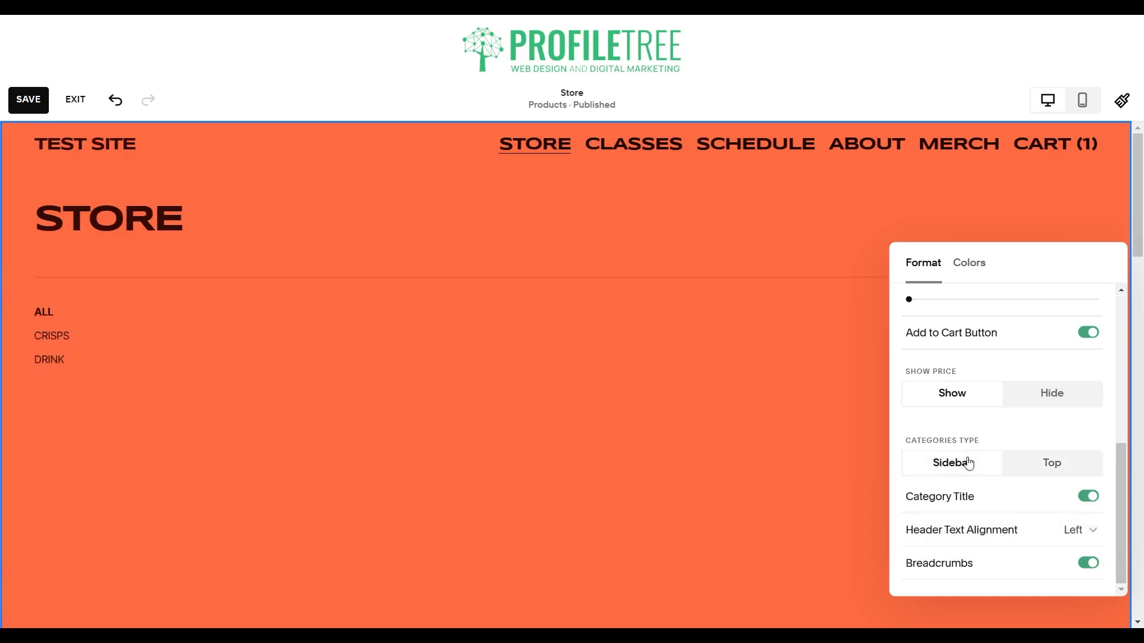
- Examine the products section's spacing, column and aspect ratio options
scroll(980, 563, up, 5)
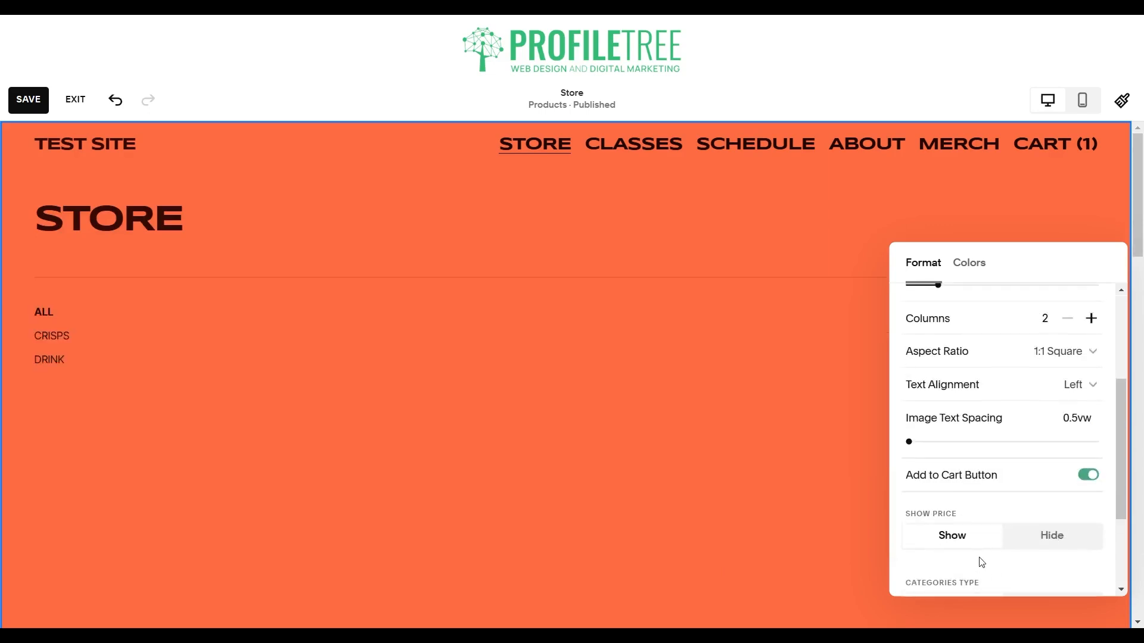
scroll(1036, 392, down, 1)
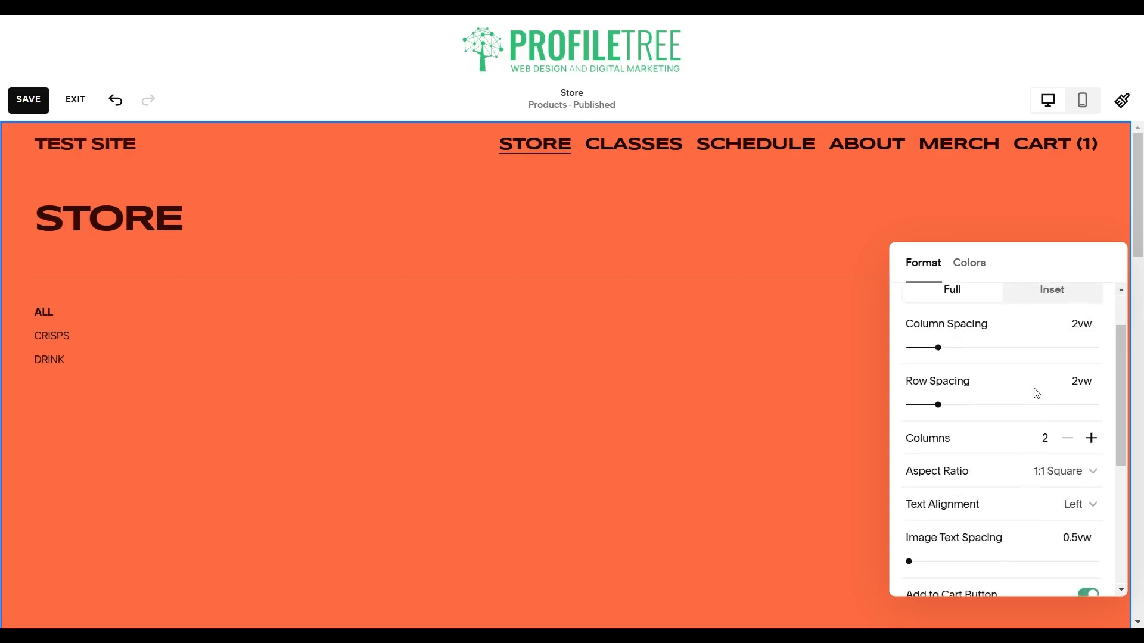
click(1067, 470)
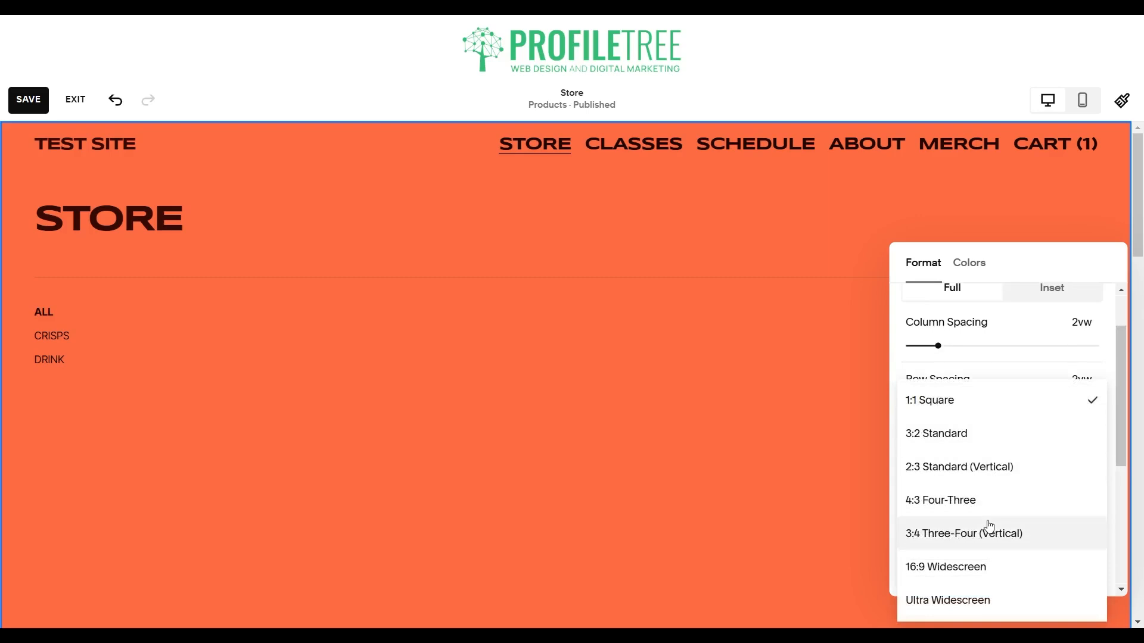
click(960, 320)
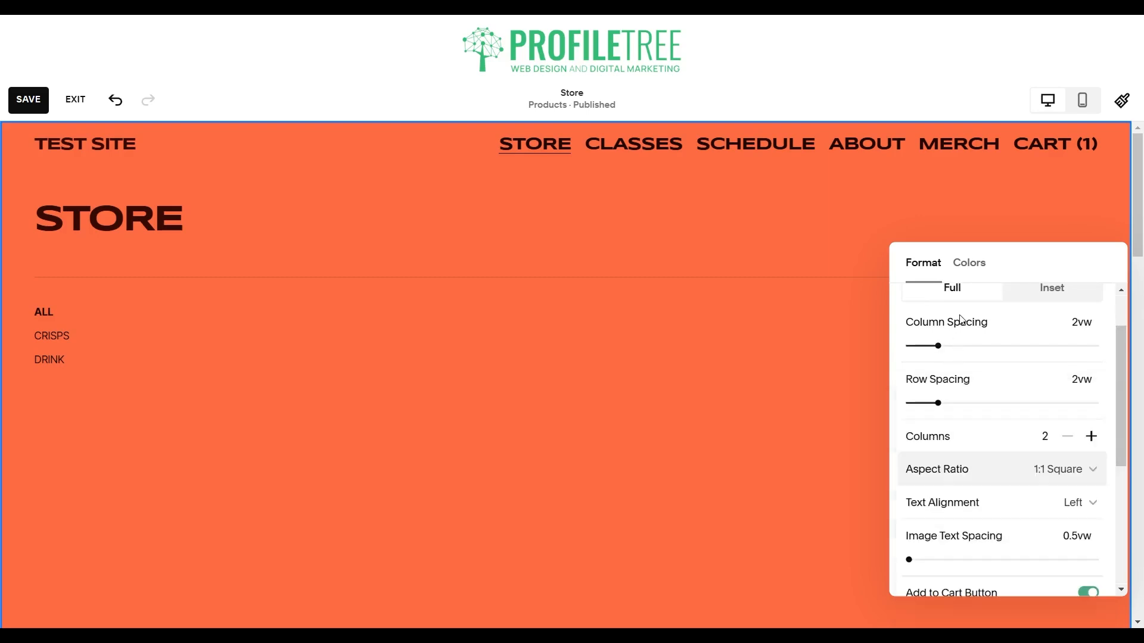
scroll(1024, 316, up, 2)
- Preview the Lightest 1 and Lightest 2 color themes, apply Light 1 to the products section, and save the page
click(970, 281)
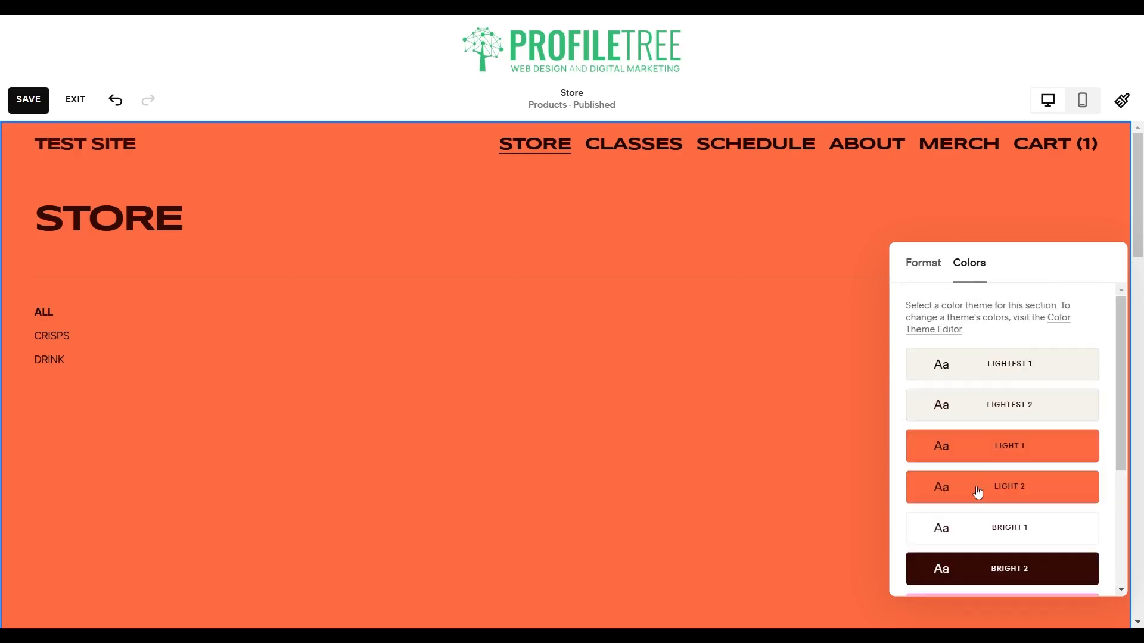
click(1006, 372)
click(1008, 418)
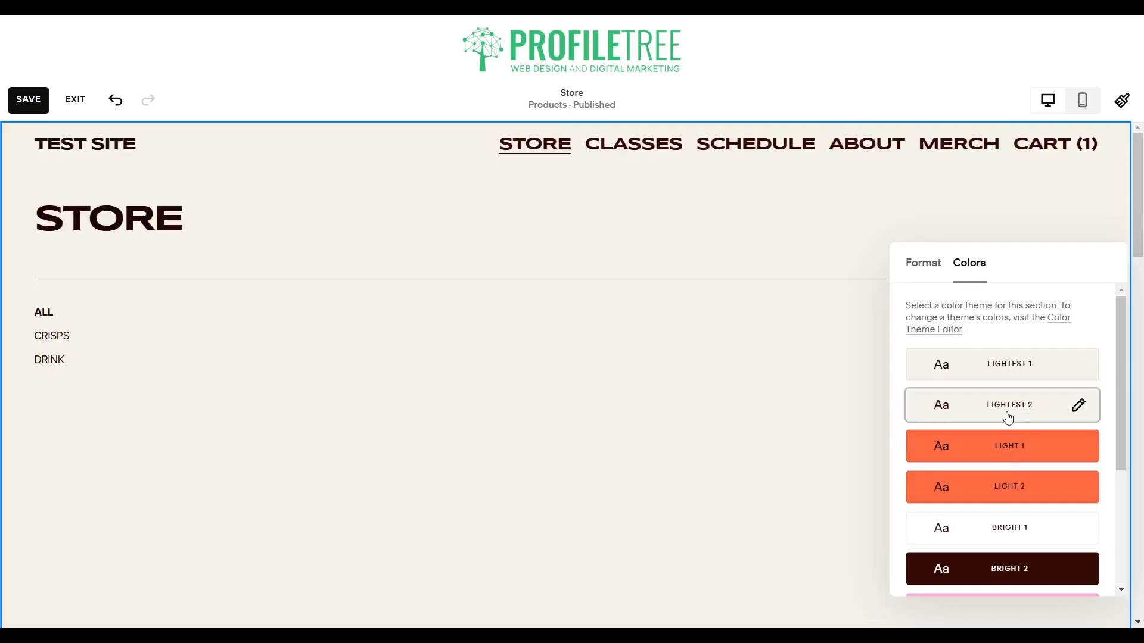
click(1010, 455)
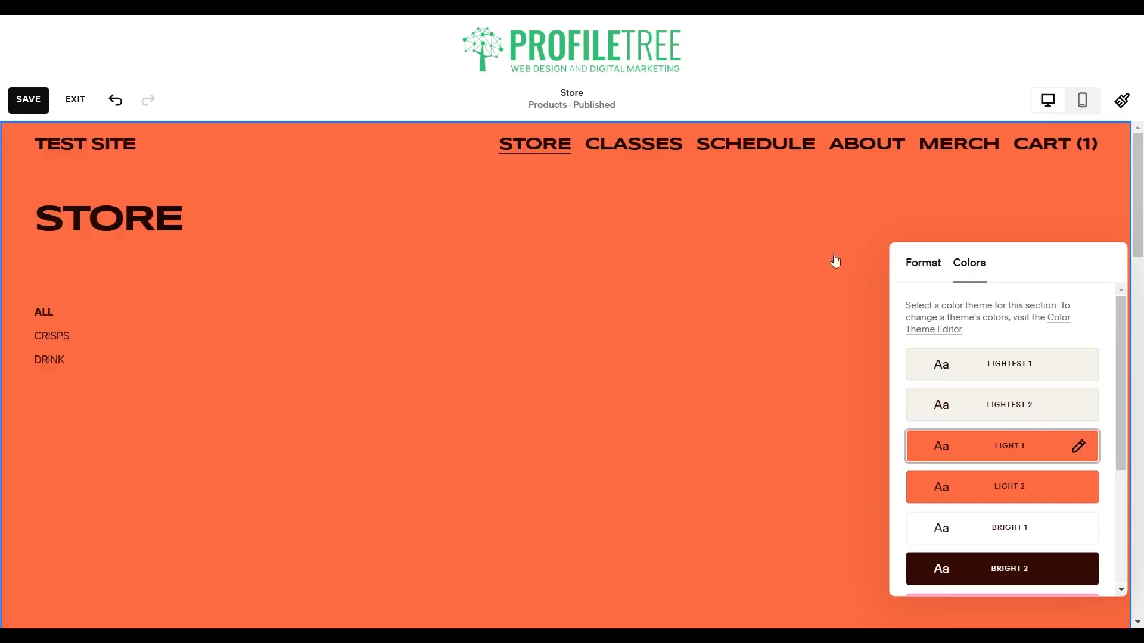
click(43, 105)
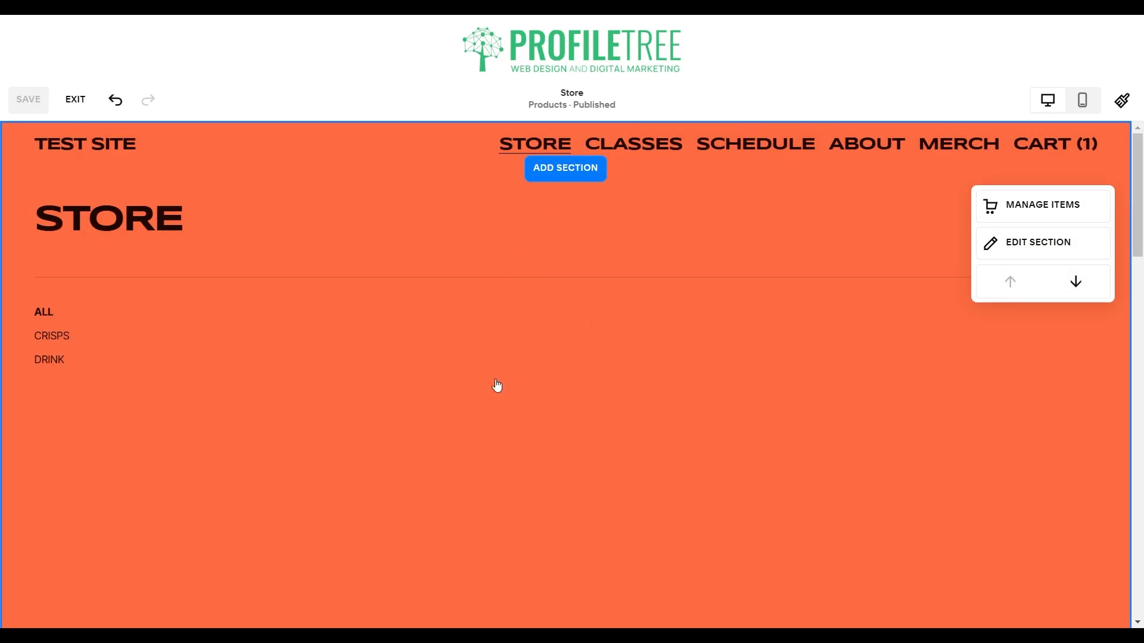
- Add the featured product layout from the Products section category and move the new section below the store's products section
click(557, 170)
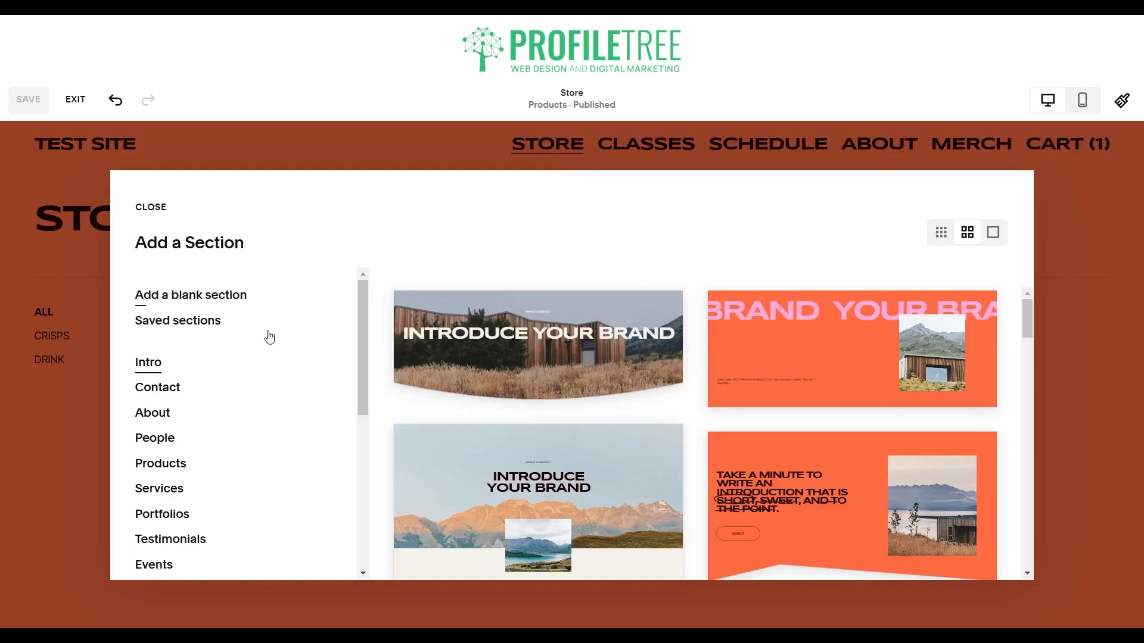
scroll(149, 488, down, 1)
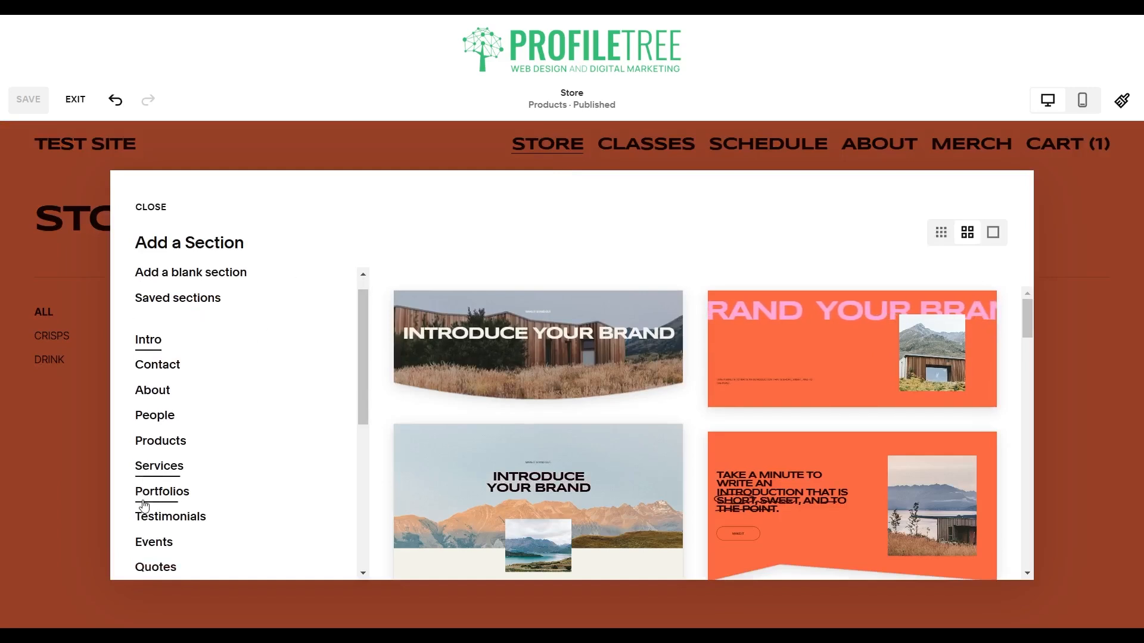
click(152, 439)
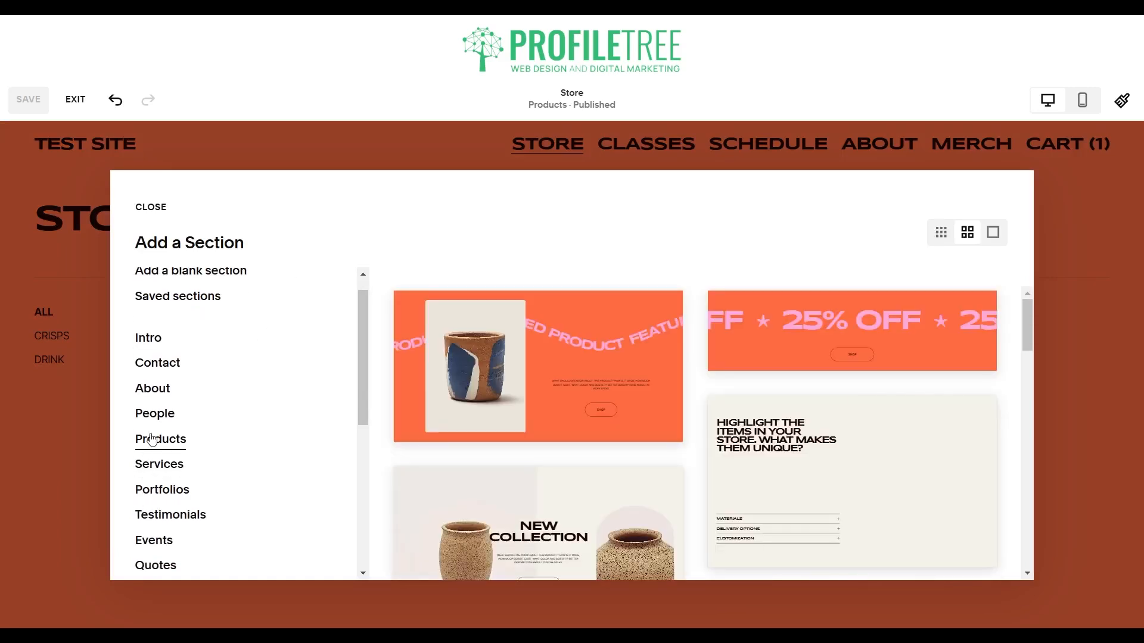
scroll(152, 439, down, 3)
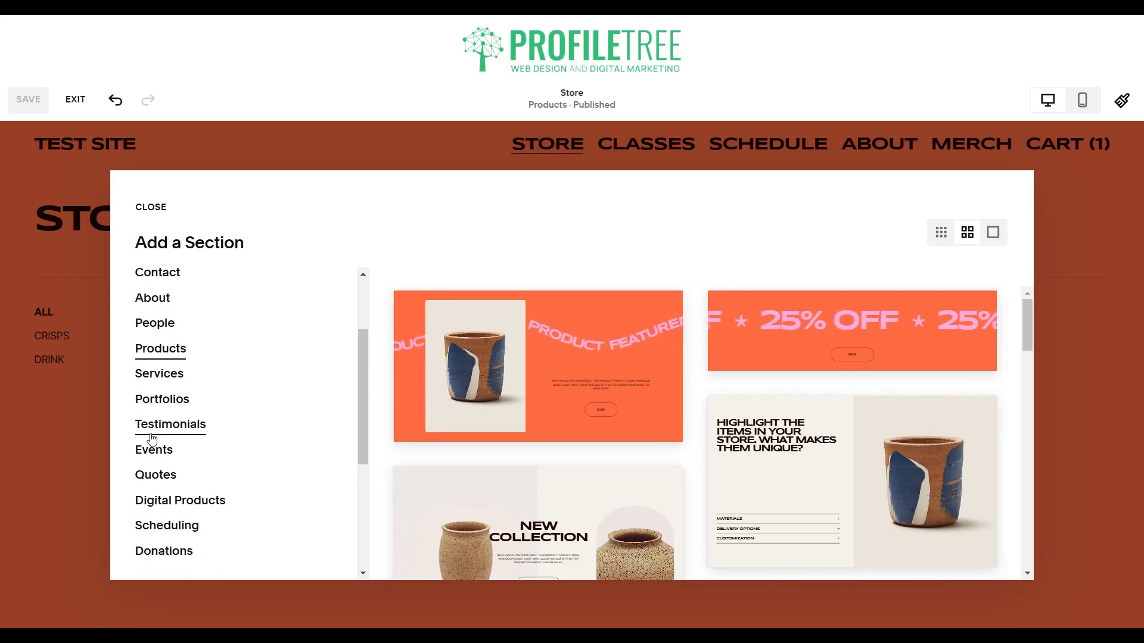
scroll(152, 439, down, 7)
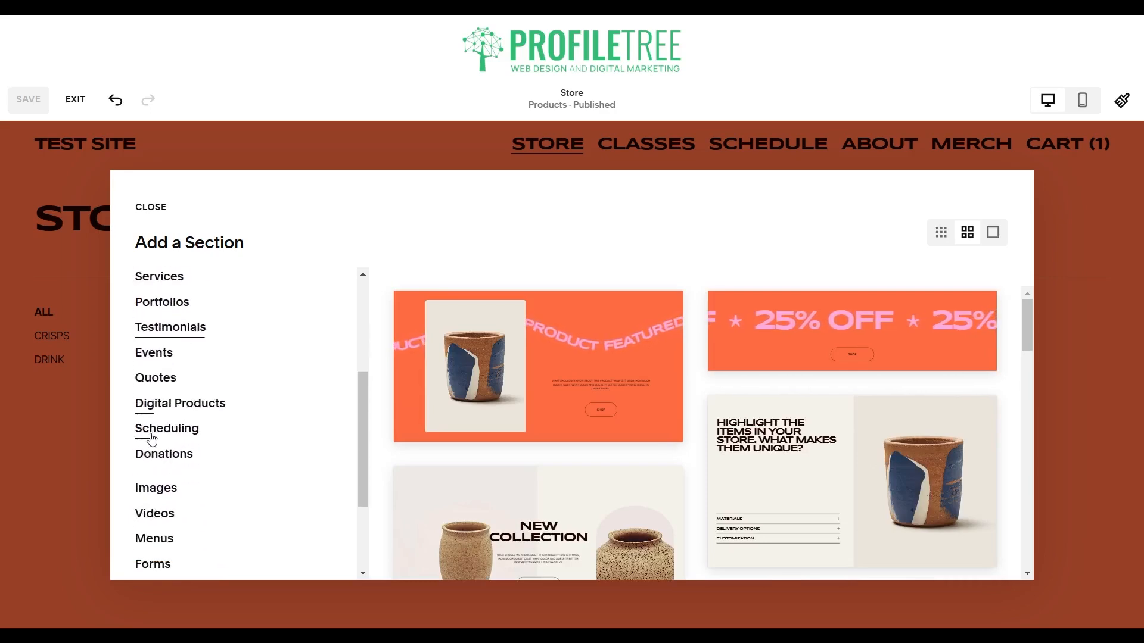
click(562, 360)
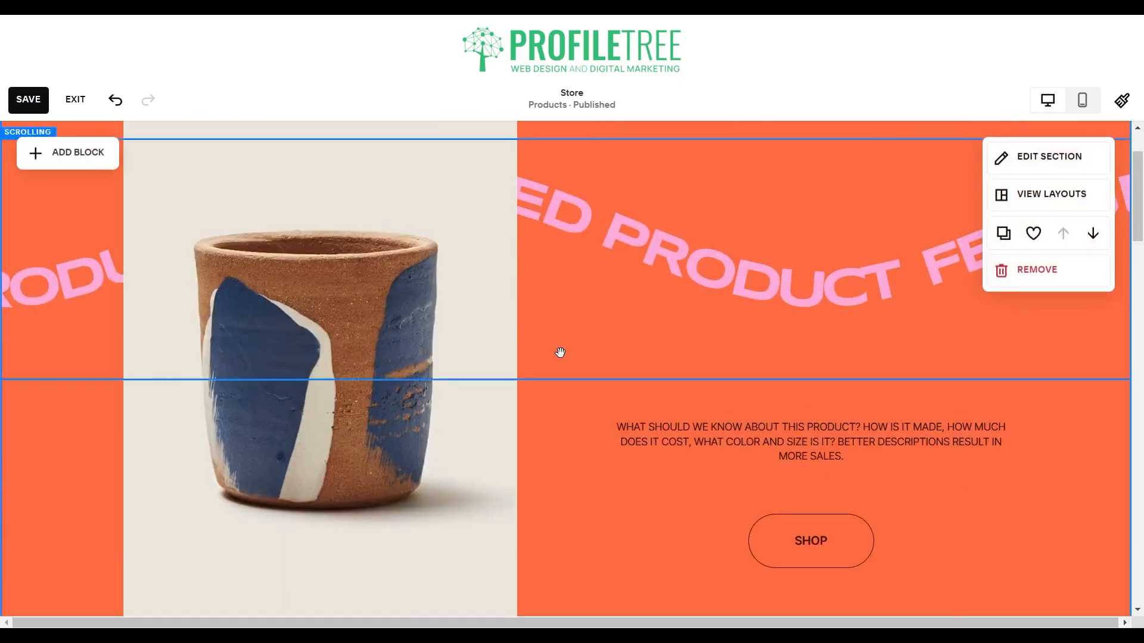
scroll(552, 420, down, 6)
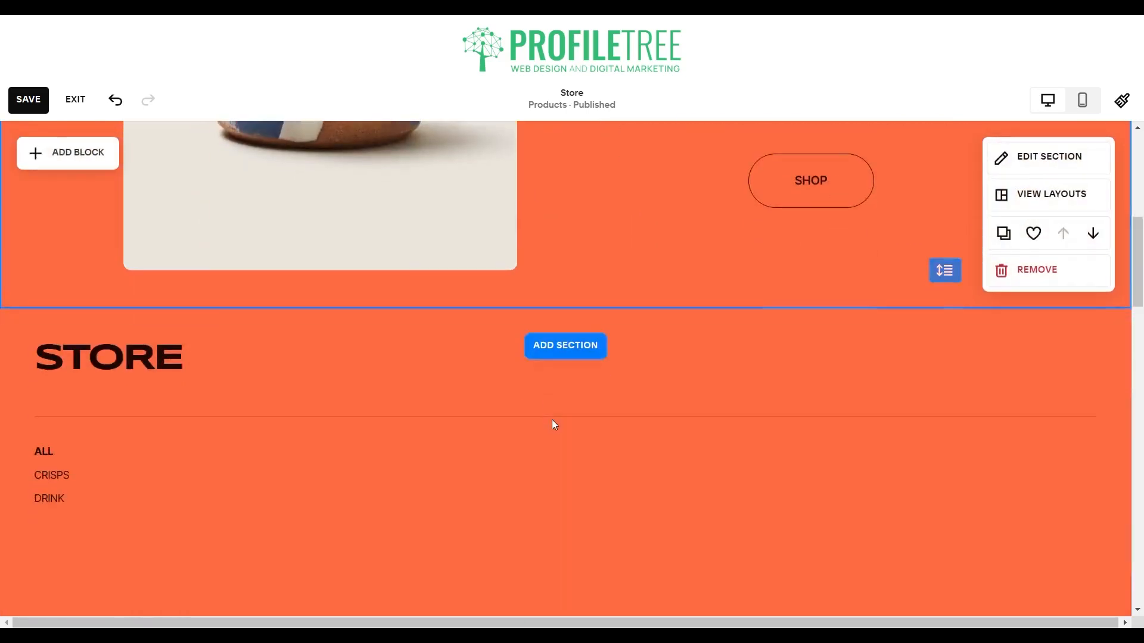
scroll(551, 424, down, 3)
scroll(551, 425, up, 7)
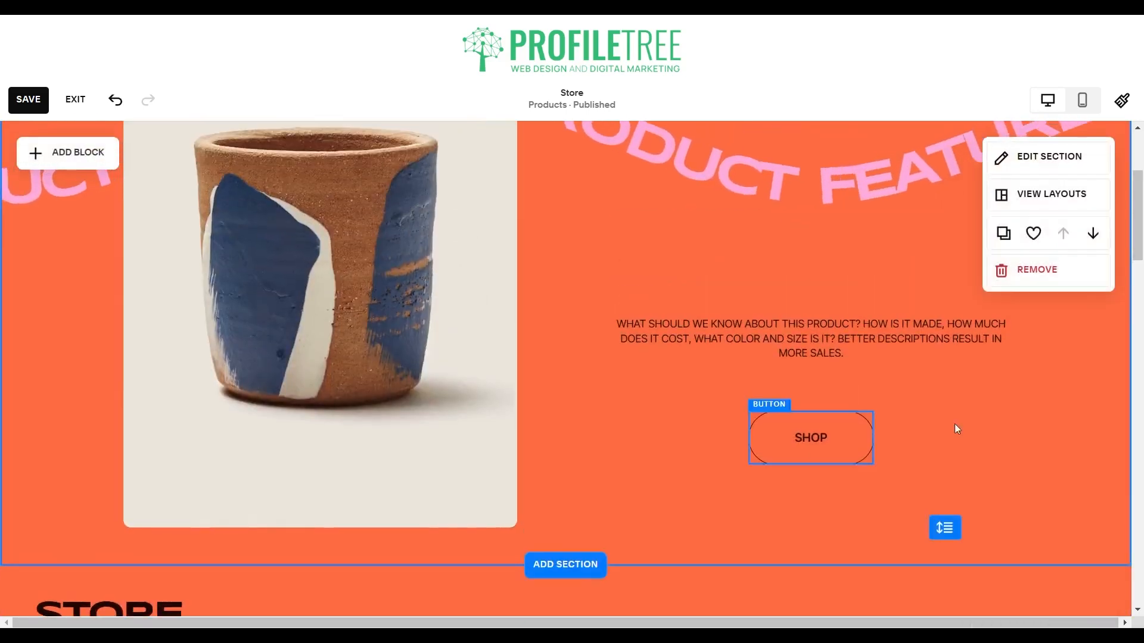
click(1093, 238)
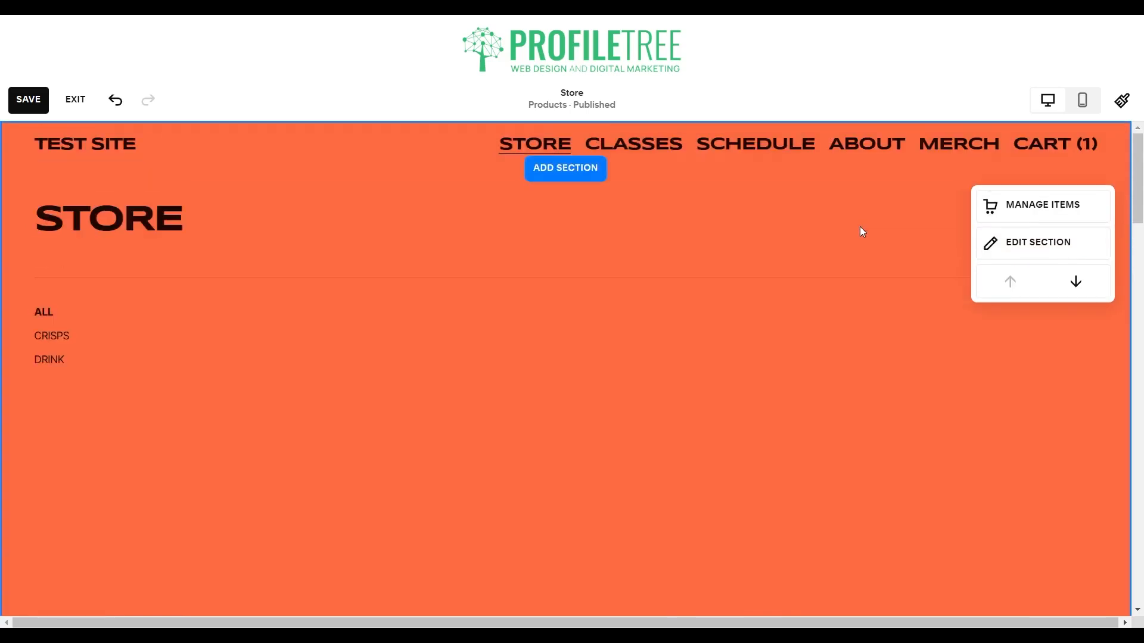
- Add the Introduce Your Brand layout from the Intro category as a new section above the store's products
click(569, 167)
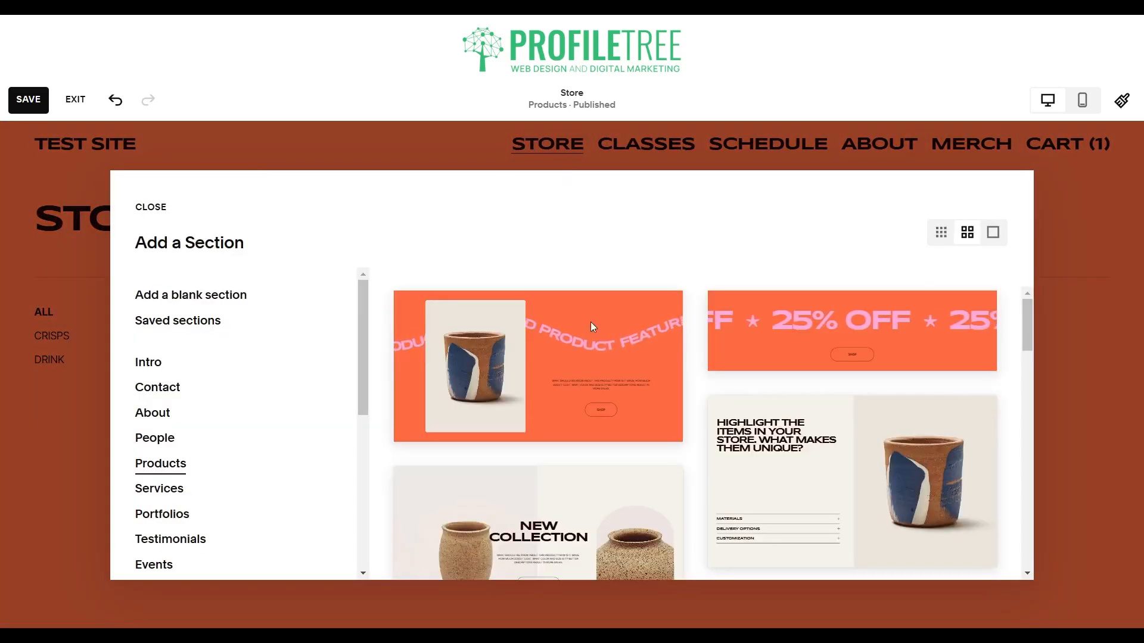
click(146, 360)
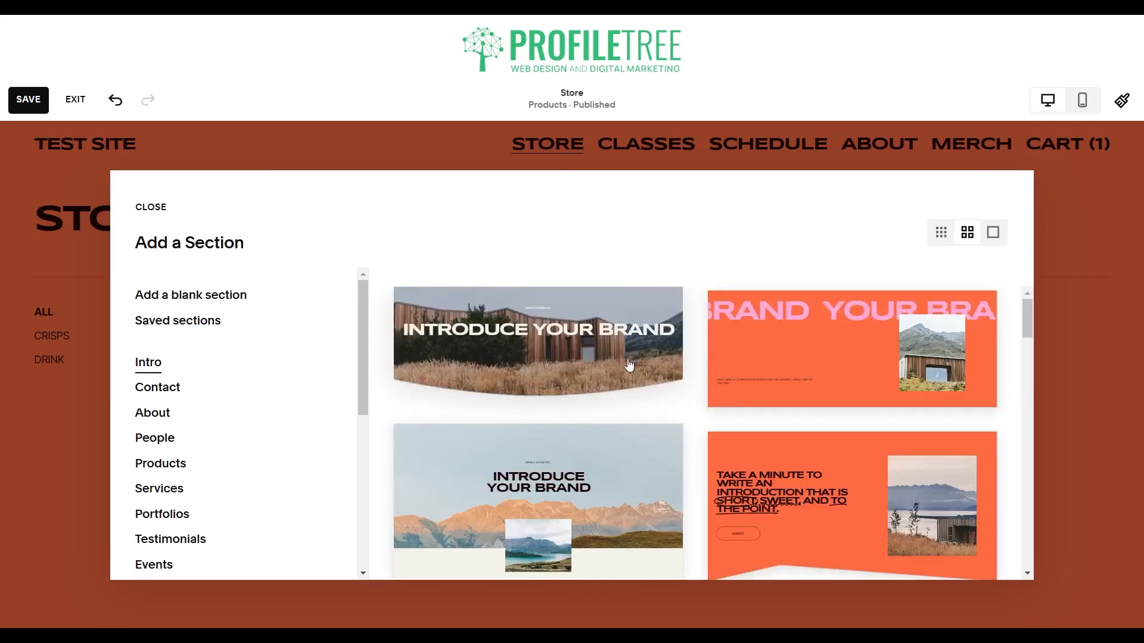
click(627, 362)
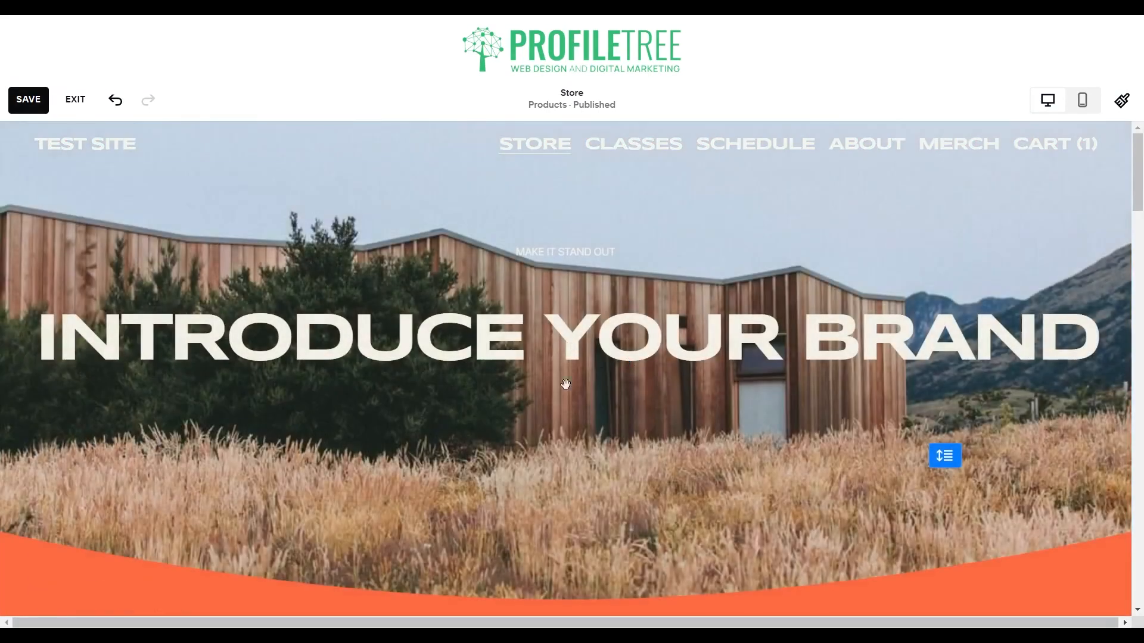
- Replace the intro section's large heading text with PRODUCTS
click(527, 372)
triple_click(527, 372)
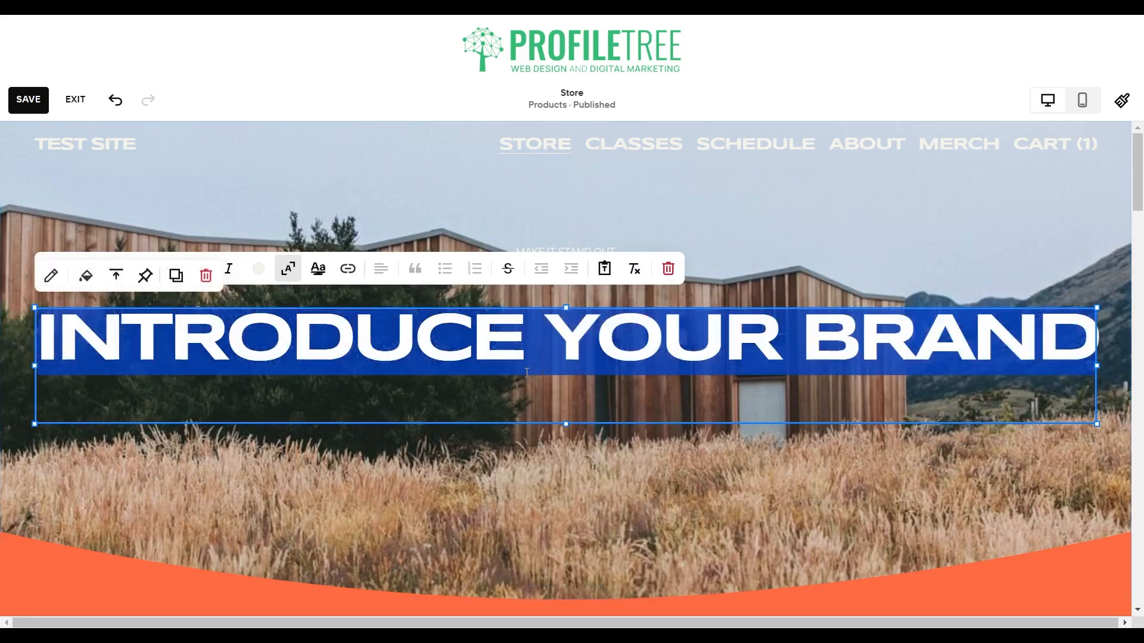
text(PRODUCTS)
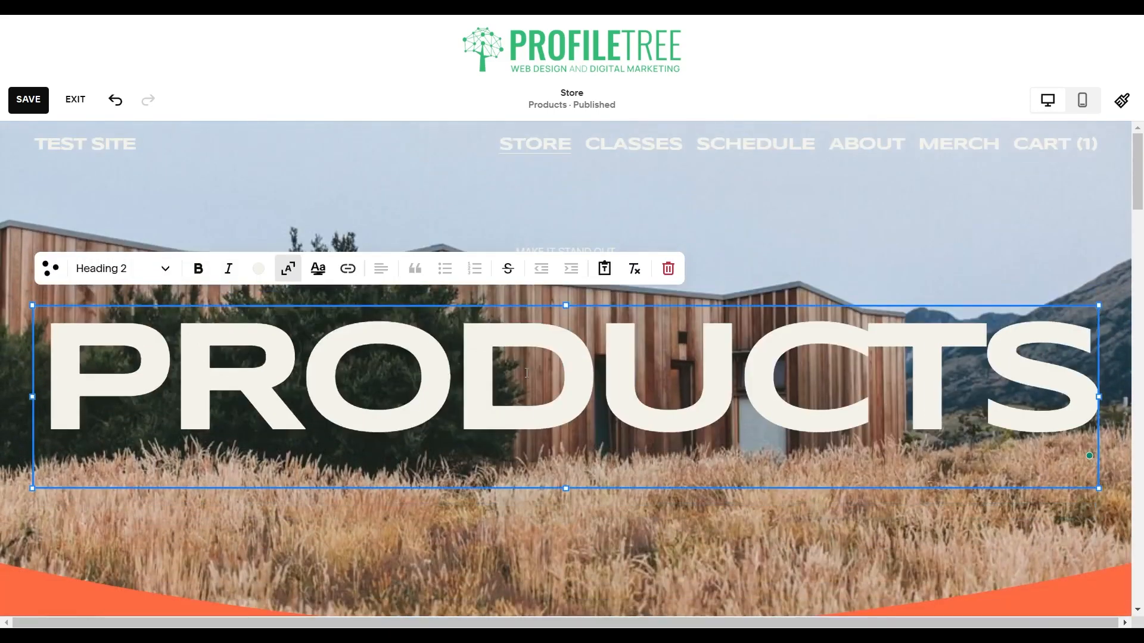
click(592, 527)
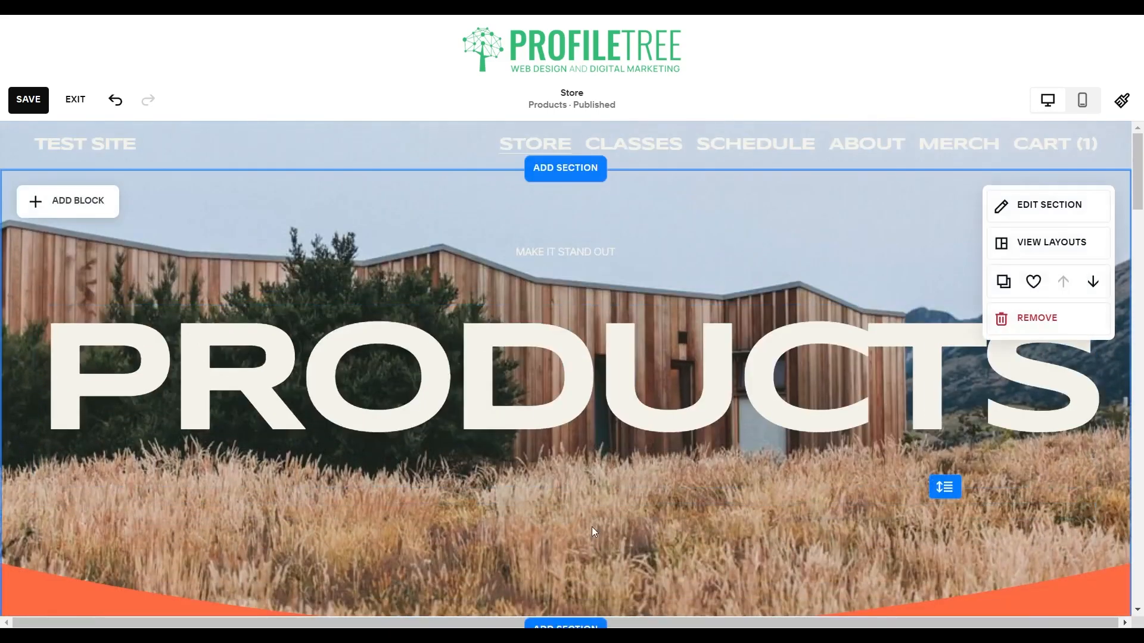
- Set the PRODUCTS intro section's height to S
click(1037, 205)
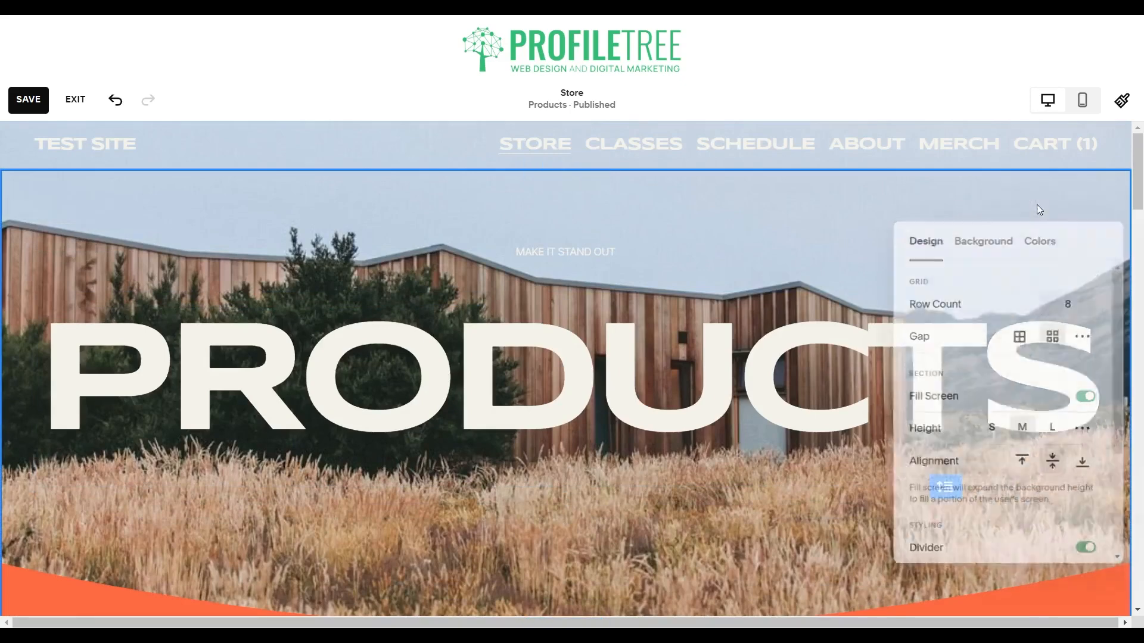
click(991, 422)
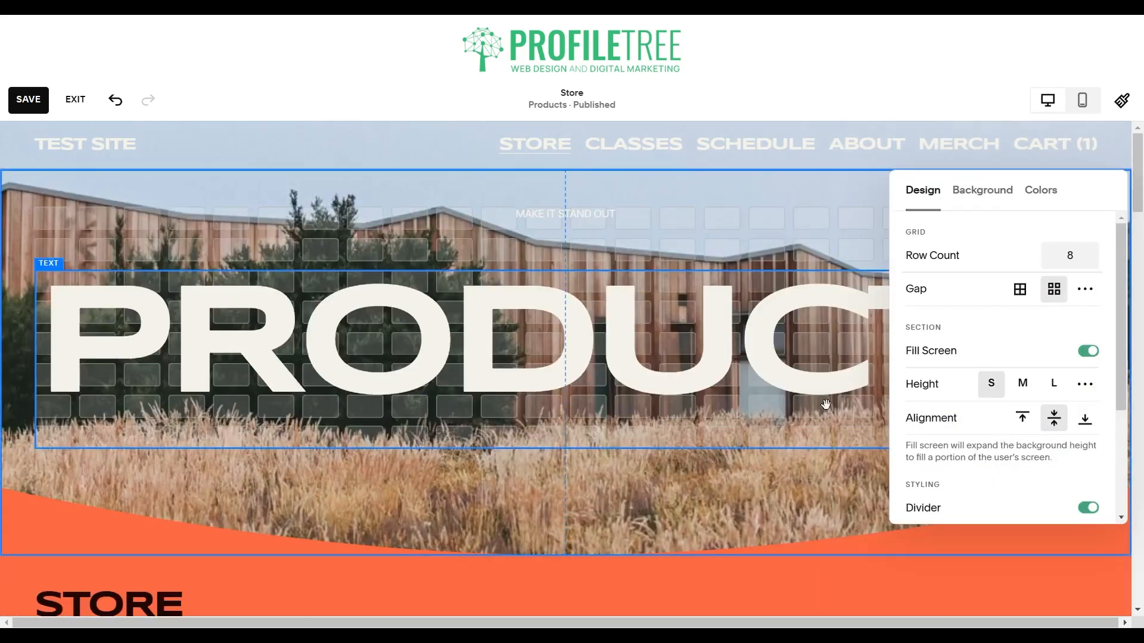
click(645, 506)
- Turn off the category title in the store's products section
scroll(644, 506, down, 3)
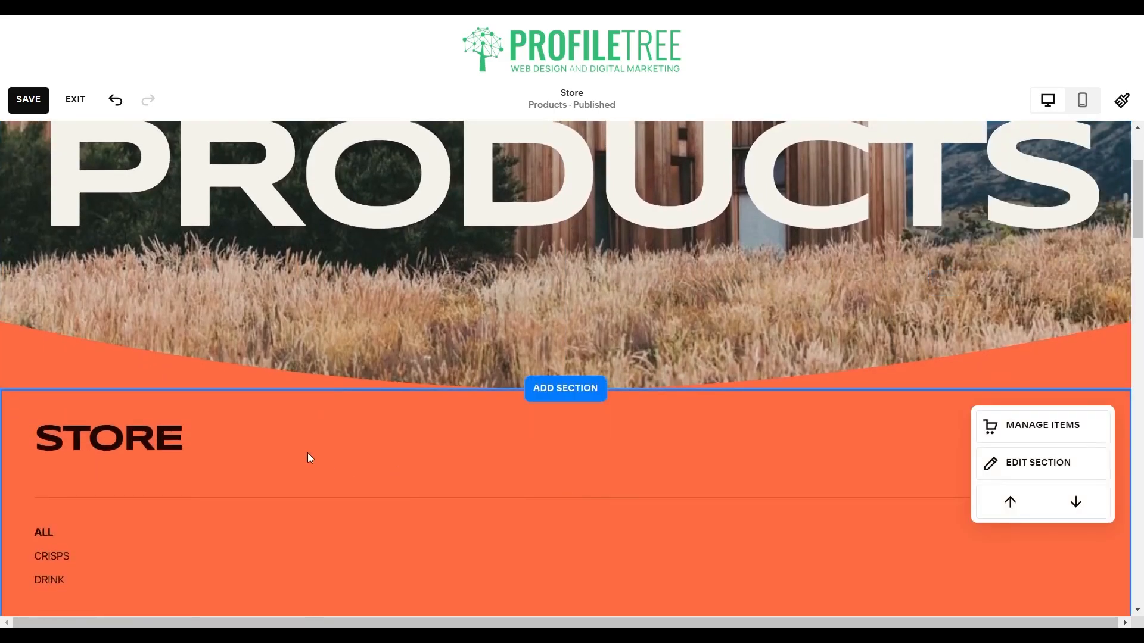
click(1013, 462)
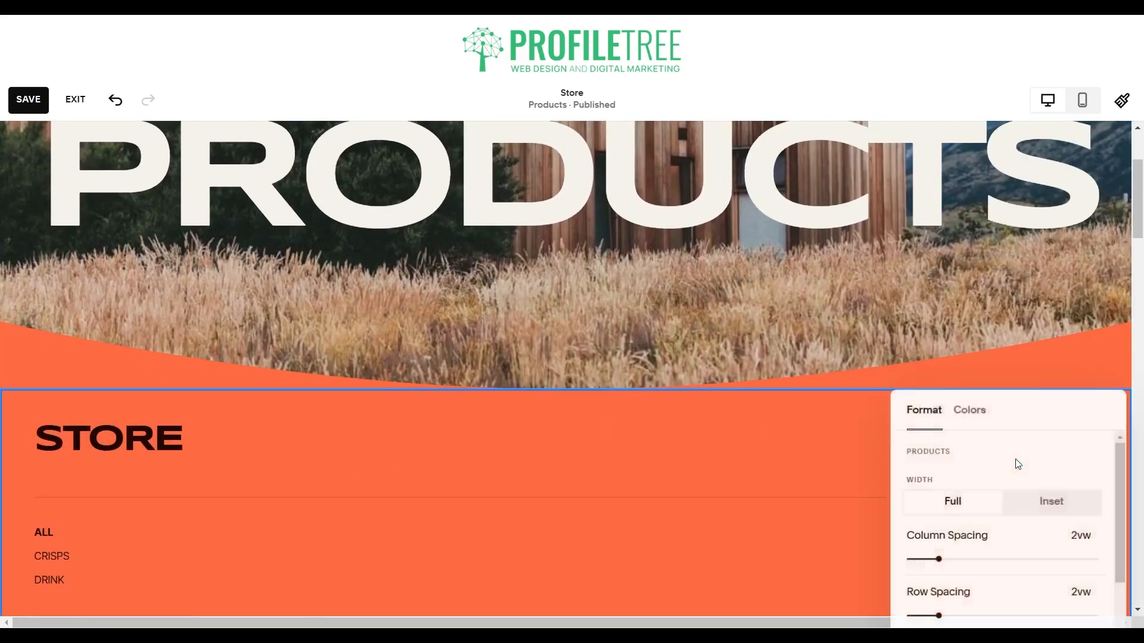
scroll(1017, 465, down, 5)
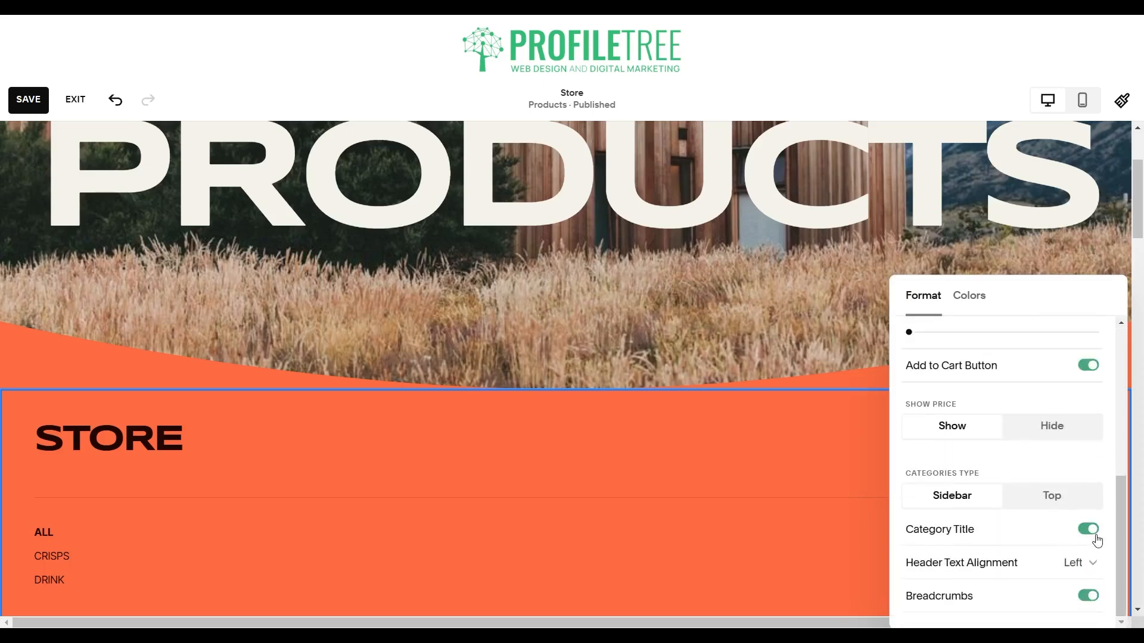
click(1097, 541)
click(702, 494)
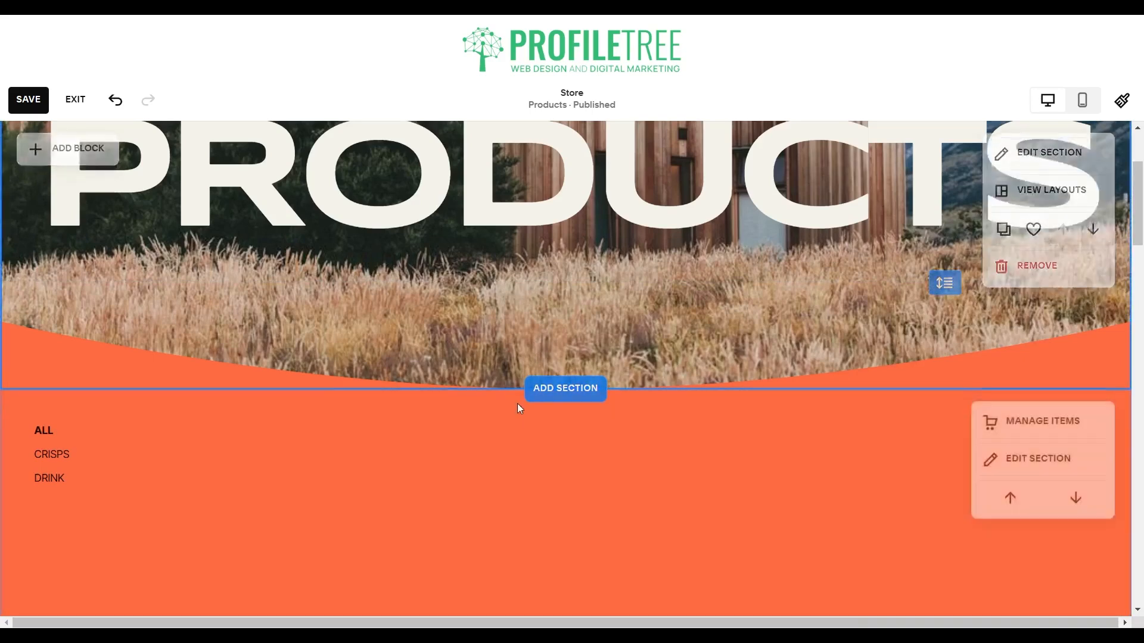
scroll(436, 522, down, 5)
scroll(437, 521, up, 1)
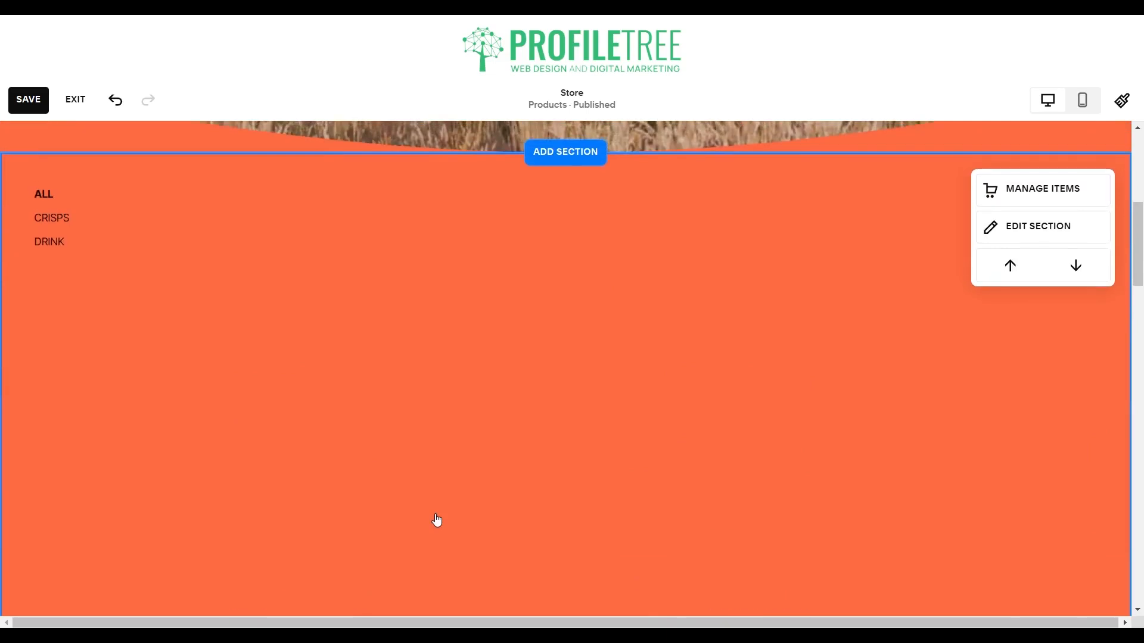
scroll(434, 513, down, 6)
scroll(429, 301, up, 2)
scroll(429, 300, up, 7)
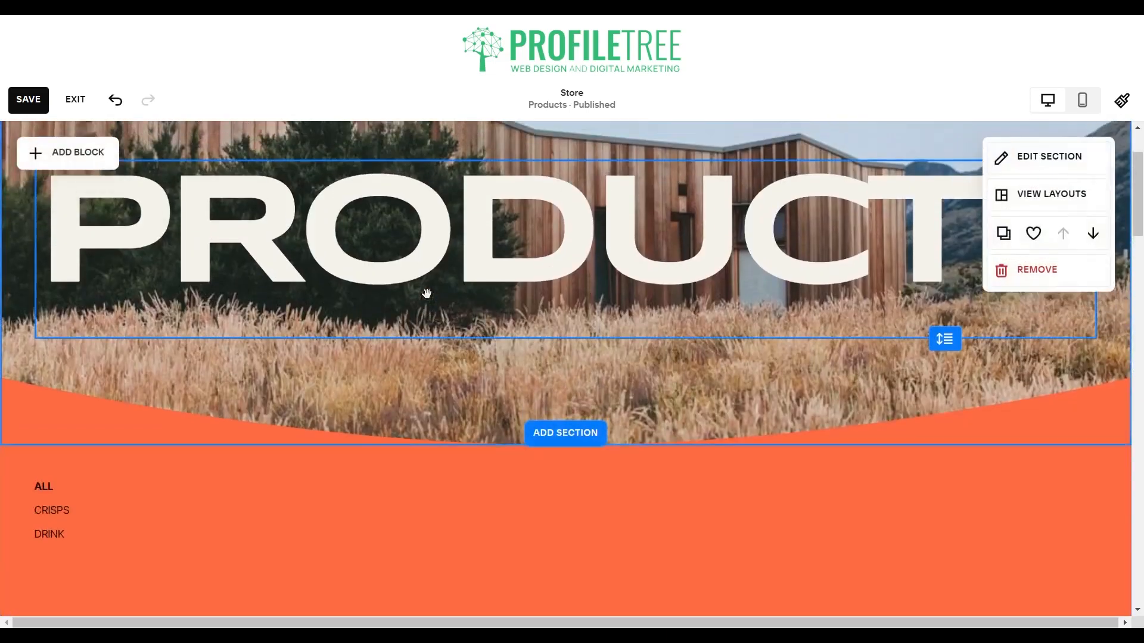